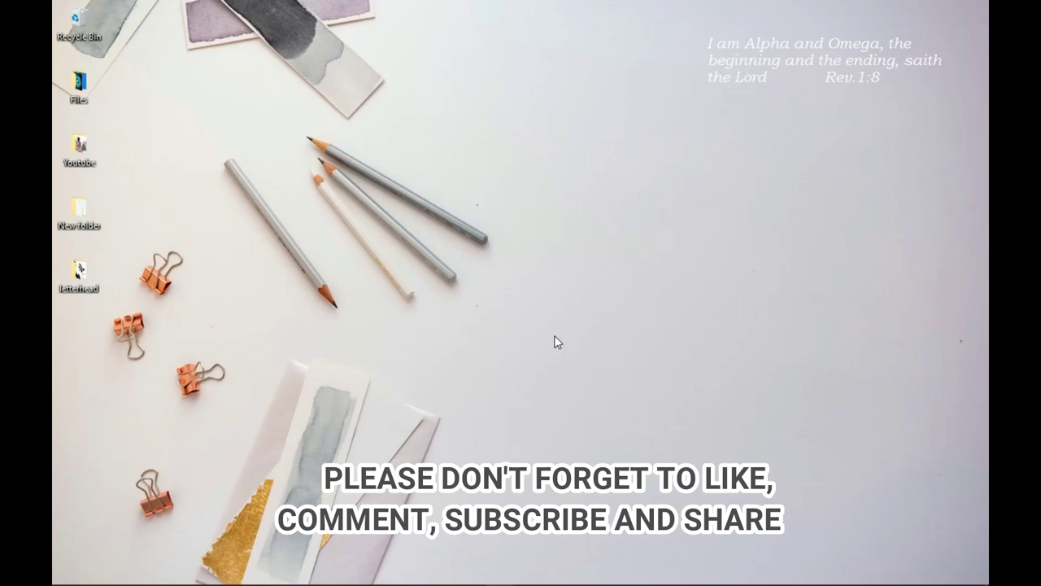
- Switch to Photoshop and review the layer stack of the finished letterhead template
{"action": "mouse_move", "coordinate": [553, 583]}
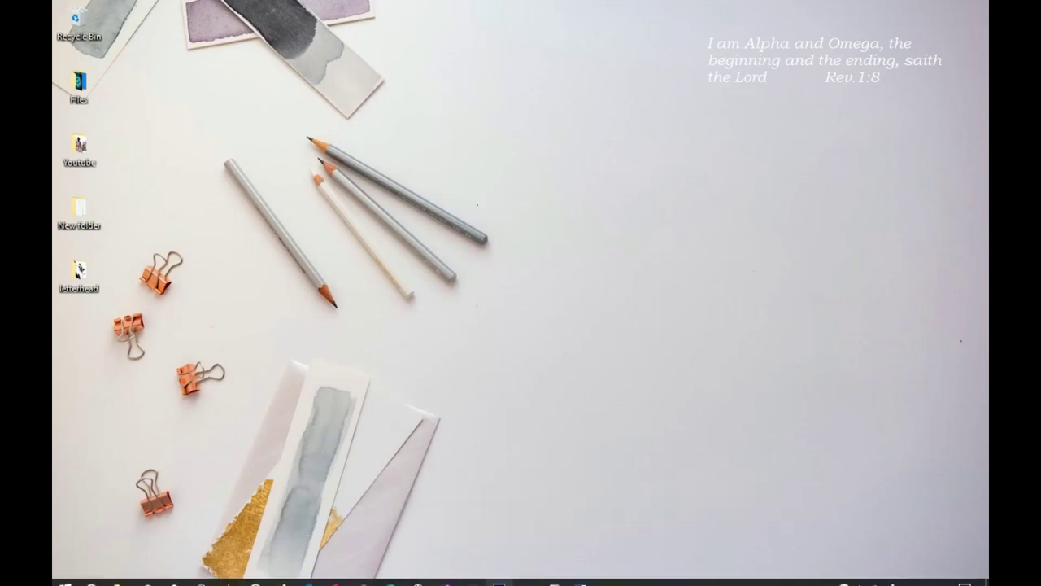
{"action": "left_click", "coordinate": [499, 574]}
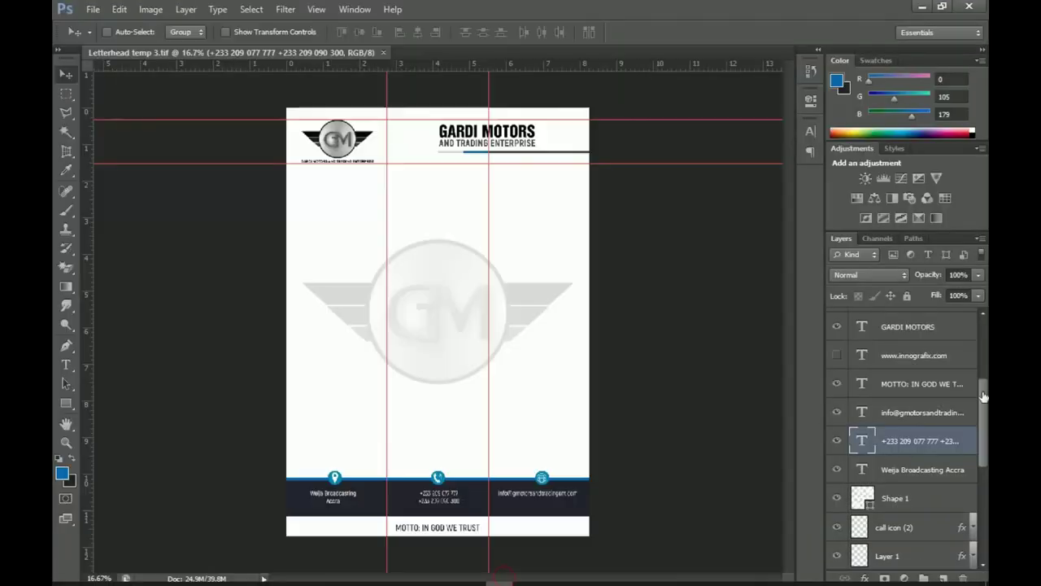
{"action": "scroll", "coordinate": [931, 439], "scroll_direction": "down", "scroll_amount": 5}
{"action": "scroll", "coordinate": [931, 455], "scroll_direction": "up", "scroll_amount": 2}
{"action": "scroll", "coordinate": [929, 470], "scroll_direction": "down", "scroll_amount": 2}
{"action": "scroll", "coordinate": [930, 470], "scroll_direction": "down", "scroll_amount": 1}
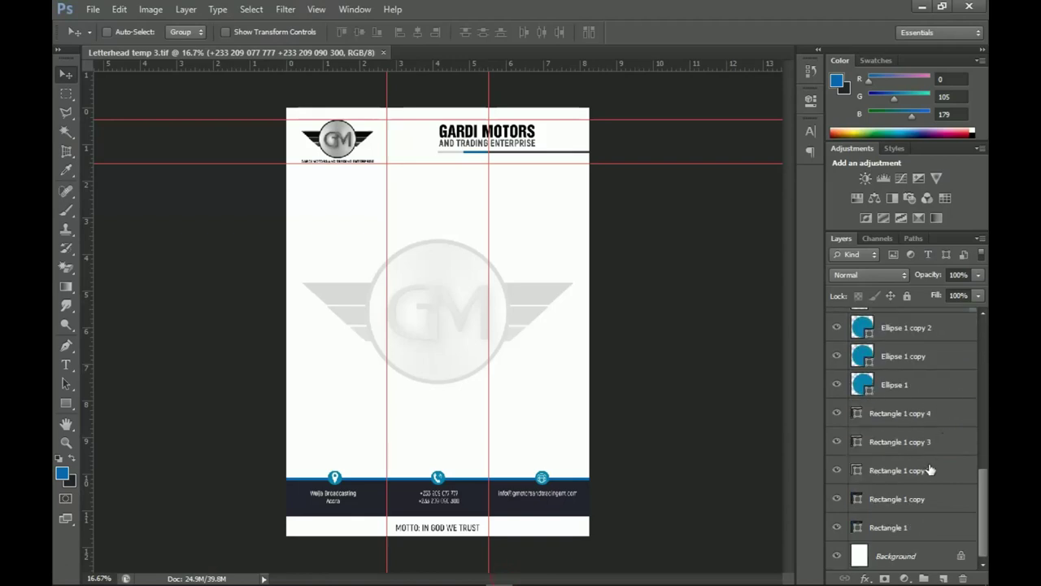
{"action": "scroll", "coordinate": [927, 465], "scroll_direction": "up", "scroll_amount": 13}
{"action": "scroll", "coordinate": [927, 465], "scroll_direction": "down", "scroll_amount": 6}
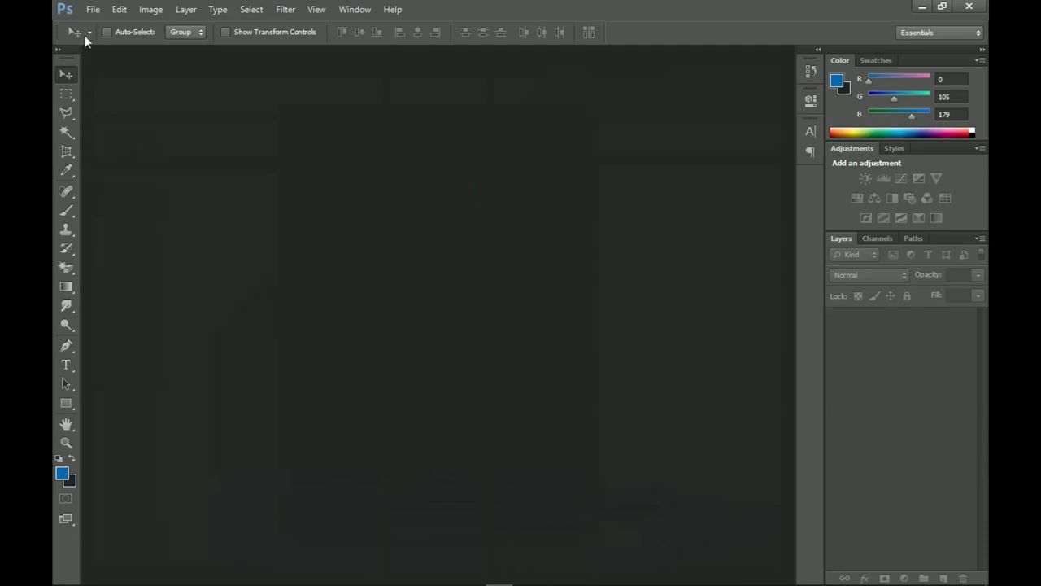
- Create a new A4 document from the International Paper preset at 300 pixels/inch with a white background
{"action": "left_click", "coordinate": [92, 9]}
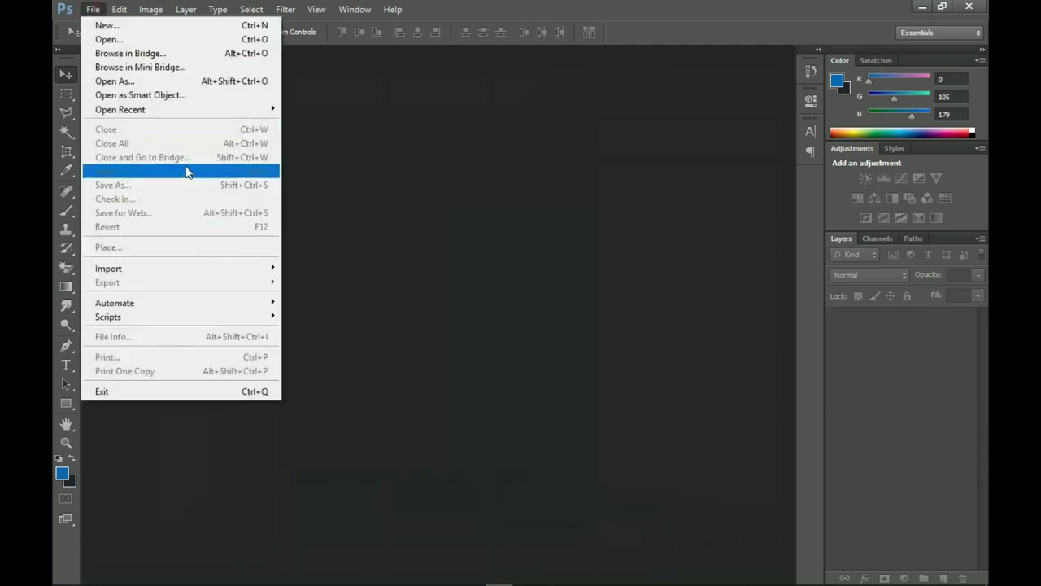
{"action": "left_click", "coordinate": [167, 25]}
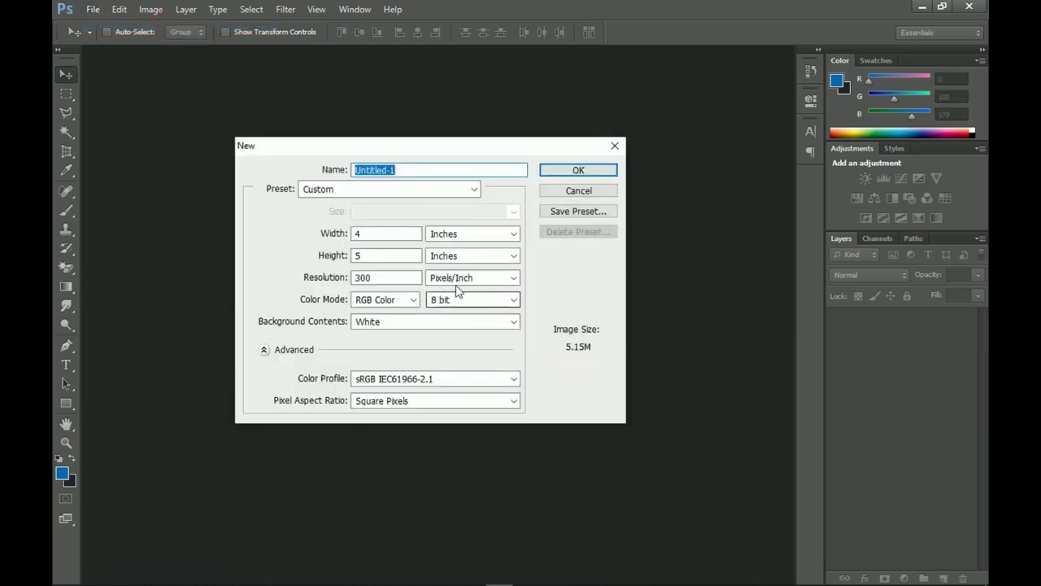
{"action": "left_click", "coordinate": [373, 189]}
{"action": "left_click", "coordinate": [373, 254]}
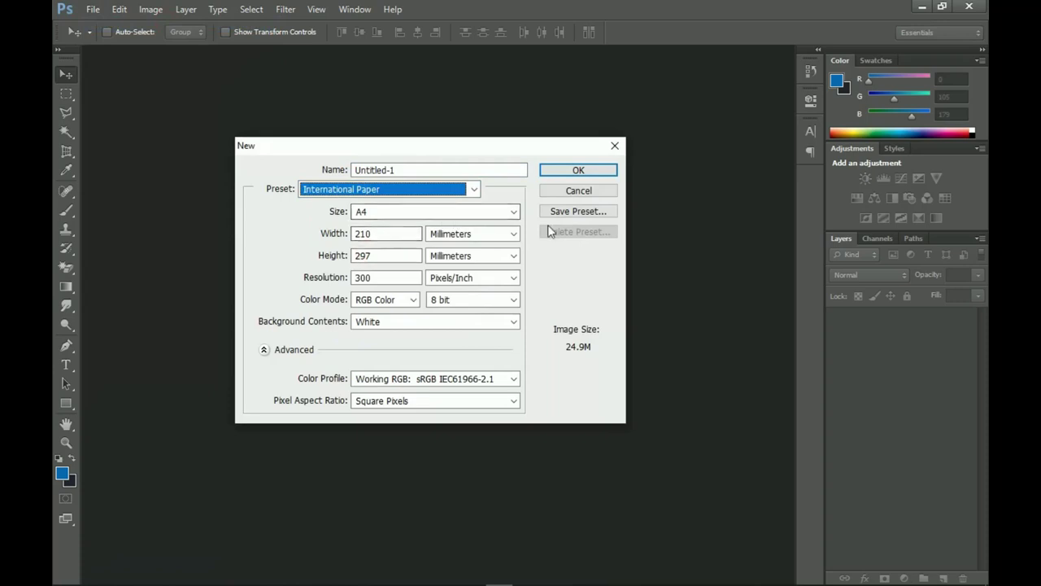
{"action": "left_click", "coordinate": [593, 172]}
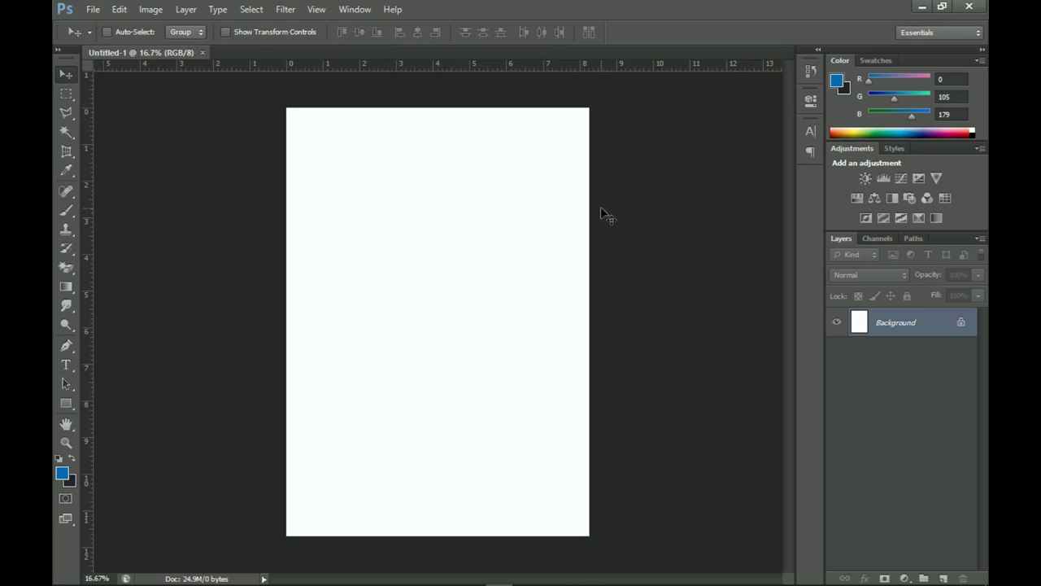
- Set the foreground color to #0069b3 and the background color to #21242d
{"action": "left_click", "coordinate": [62, 472]}
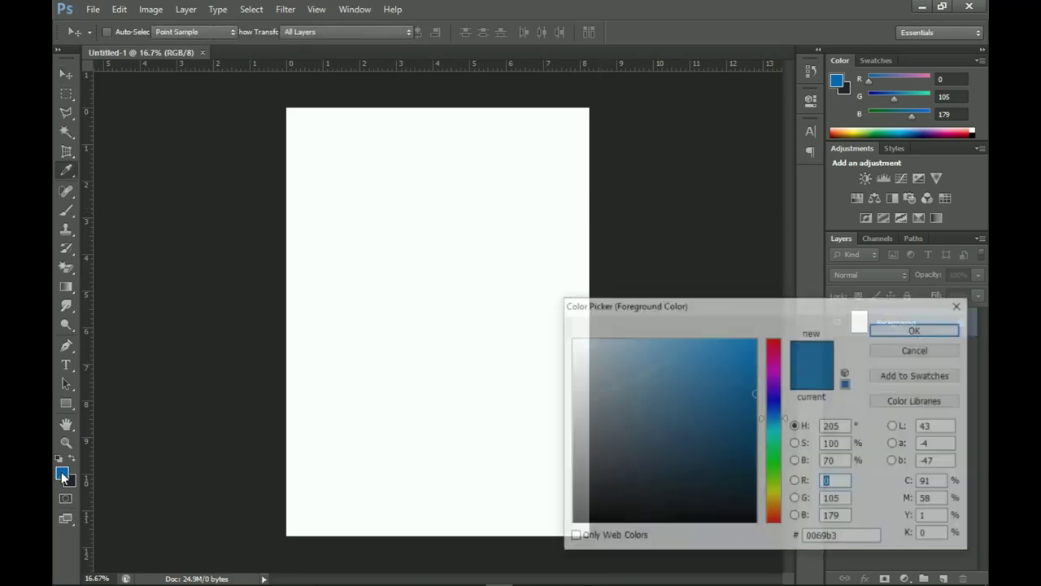
{"action": "left_click", "coordinate": [861, 540]}
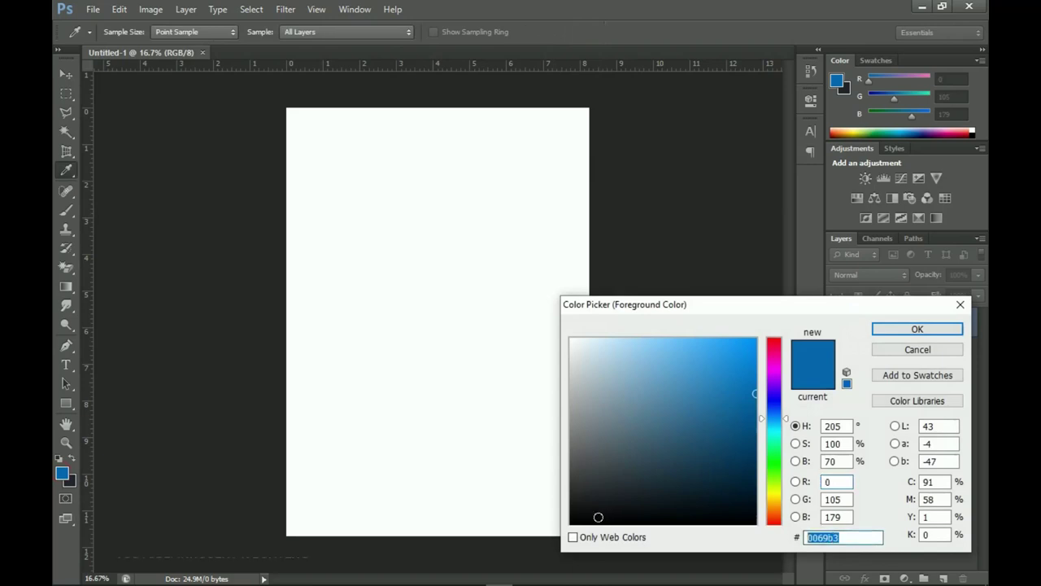
{"action": "left_click", "coordinate": [950, 329]}
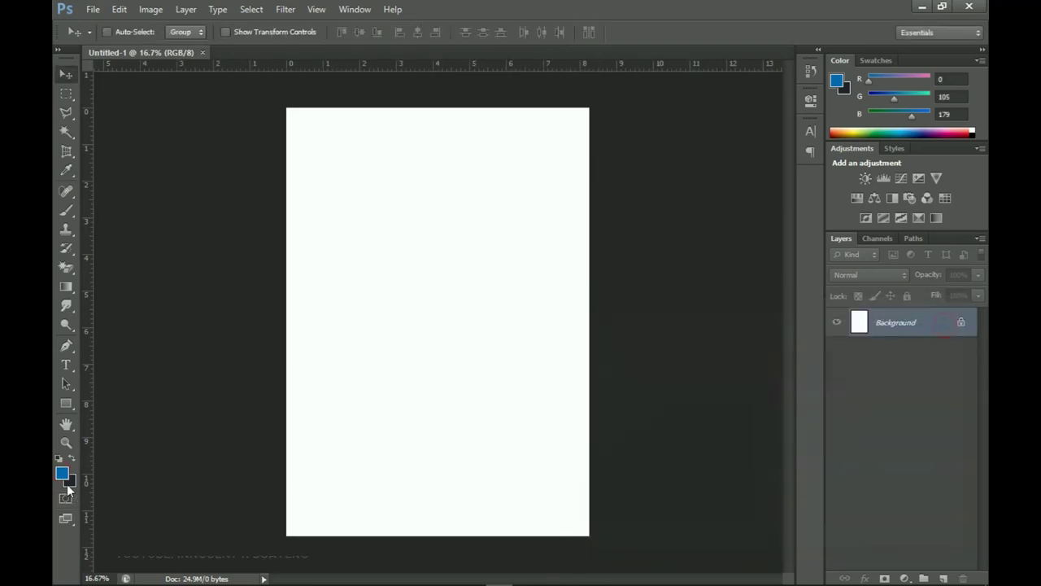
{"action": "left_click", "coordinate": [69, 487]}
{"action": "left_click", "coordinate": [818, 537]}
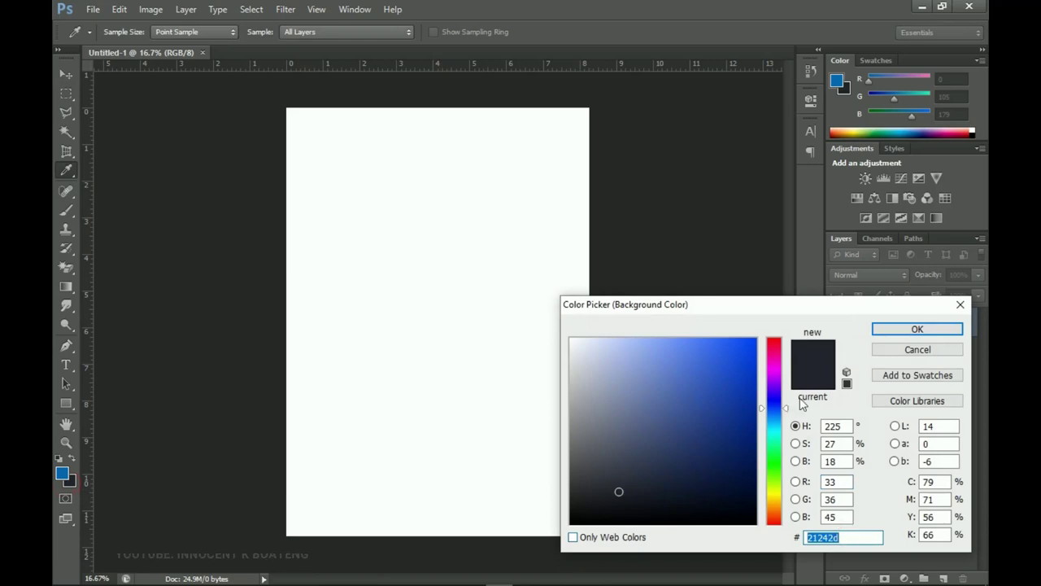
{"action": "left_click", "coordinate": [916, 330]}
{"action": "key", "text": "v"}
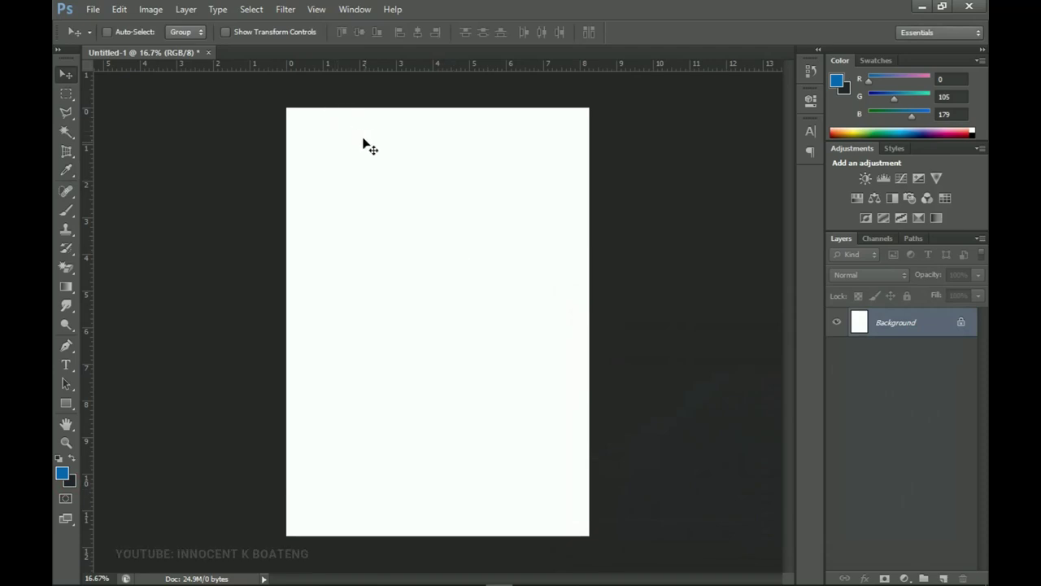
- Add vertical guides at 33.3% and 66.6% of the page width
{"action": "left_click", "coordinate": [316, 9]}
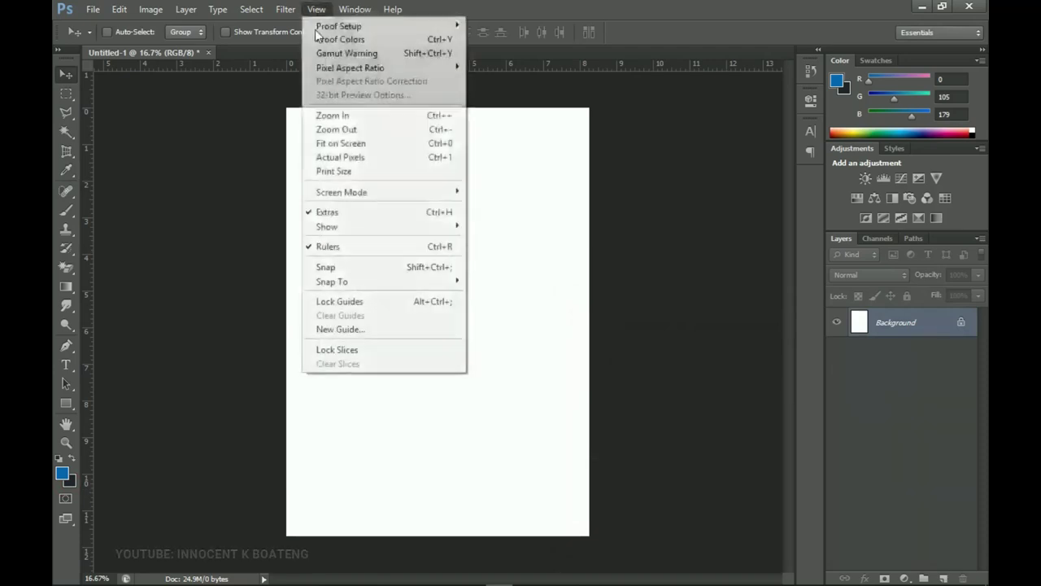
{"action": "left_click", "coordinate": [358, 330]}
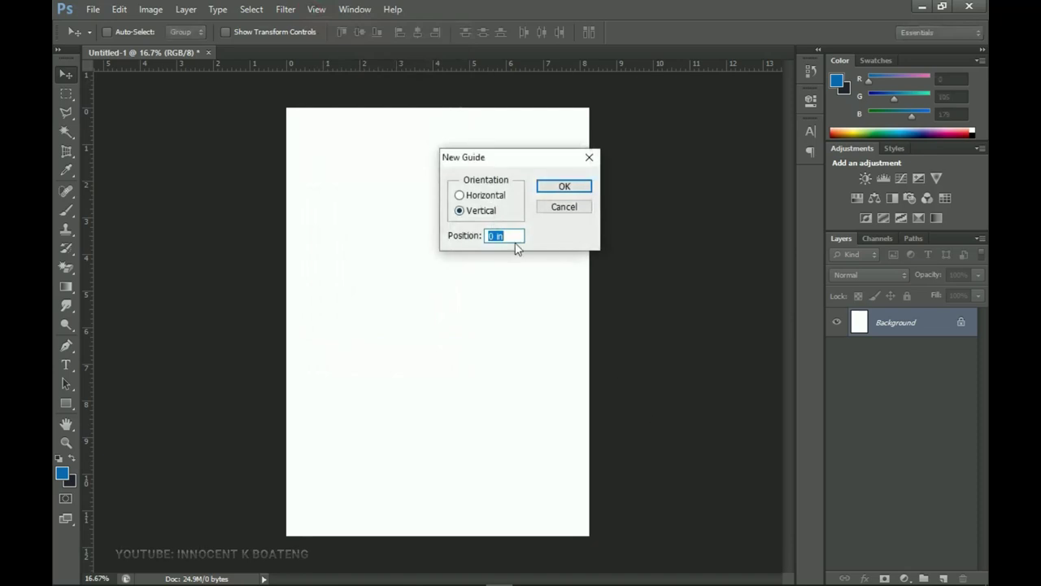
{"action": "type", "text": "33.3"}
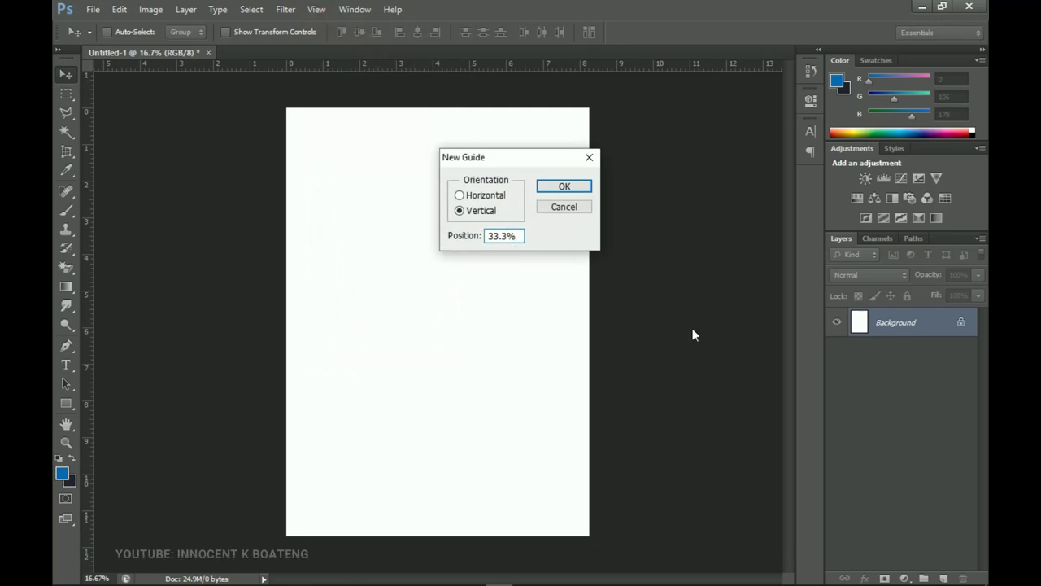
{"action": "left_click", "coordinate": [580, 185]}
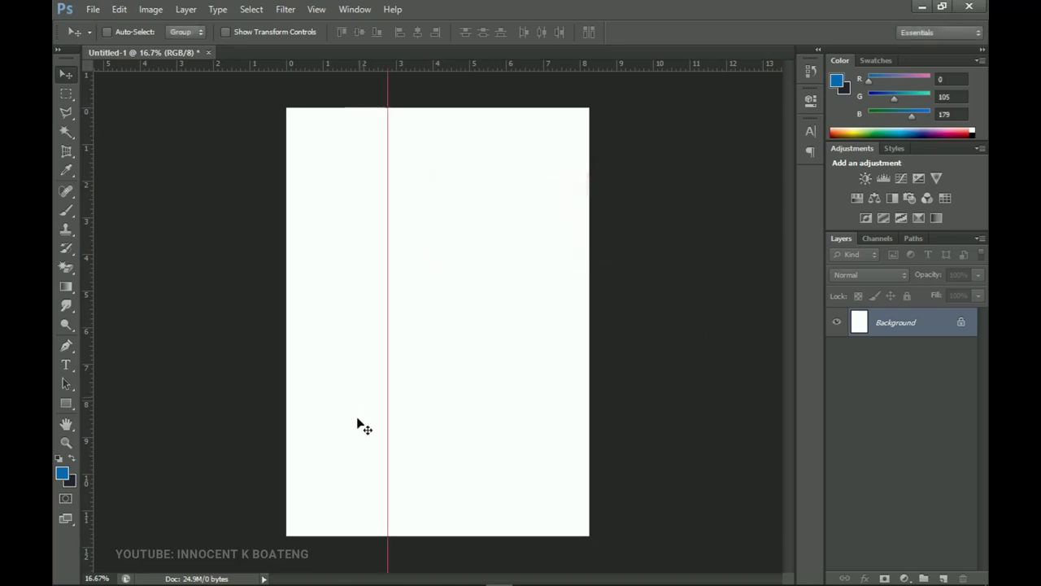
{"action": "left_click", "coordinate": [316, 10]}
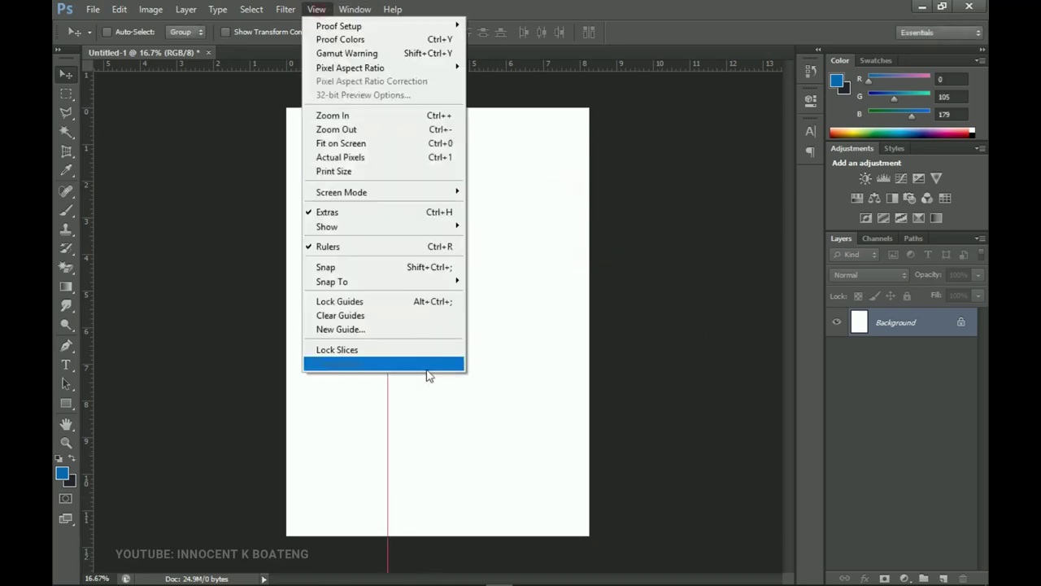
{"action": "left_click", "coordinate": [368, 328]}
{"action": "type", "text": "66.6"}
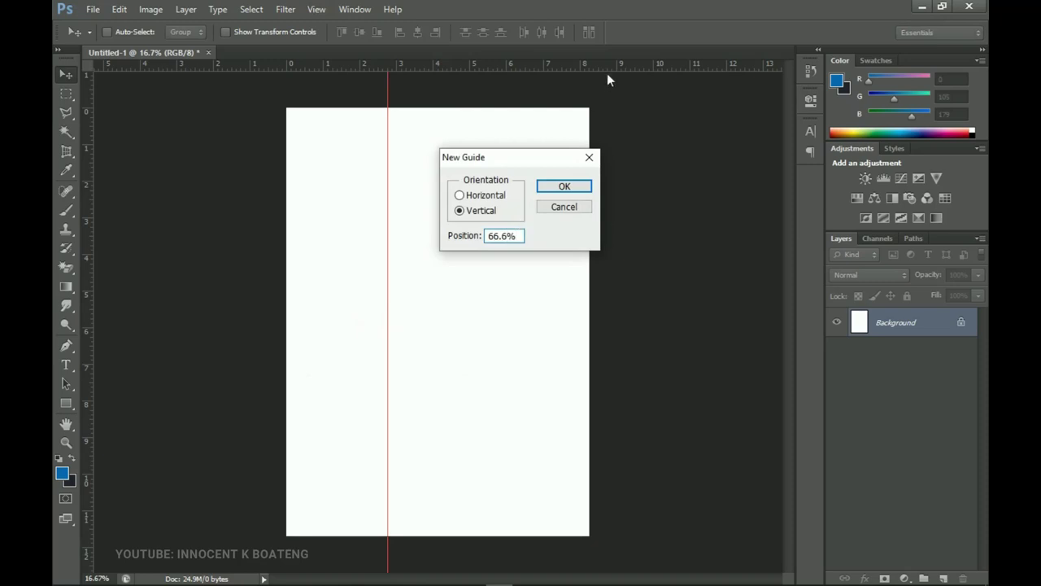
{"action": "left_click", "coordinate": [548, 187]}
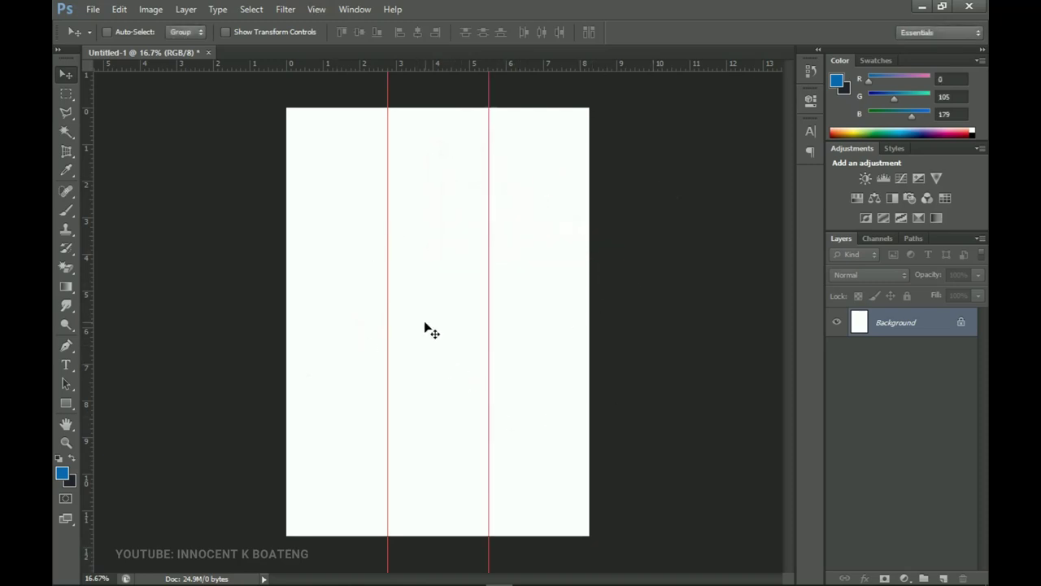
- Draw a dark #21242d rectangle about 2780 × 379 px across the full page width near the page's lower edge
{"action": "key", "text": "x"}
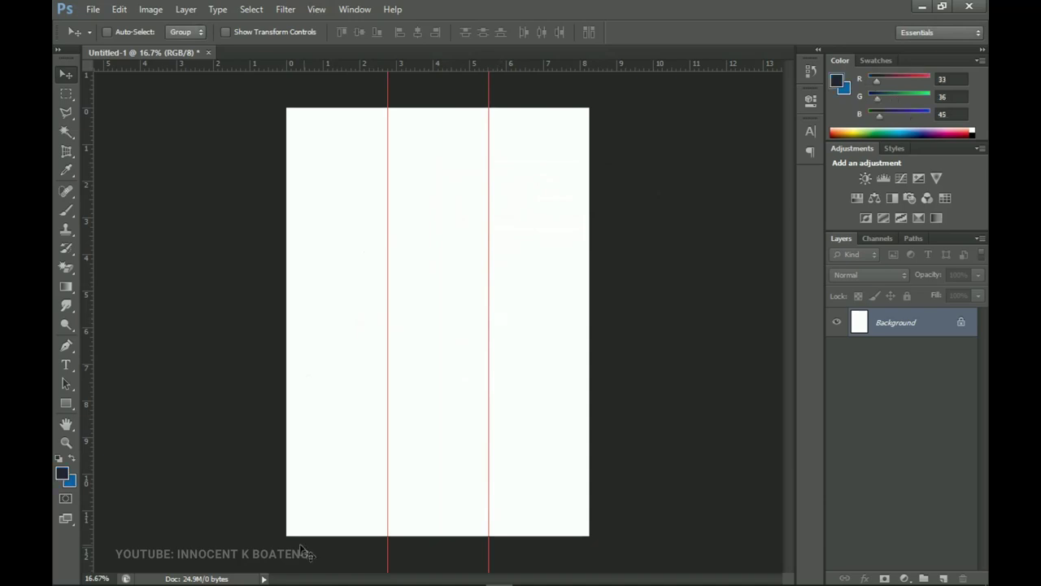
{"action": "left_click", "coordinate": [66, 402]}
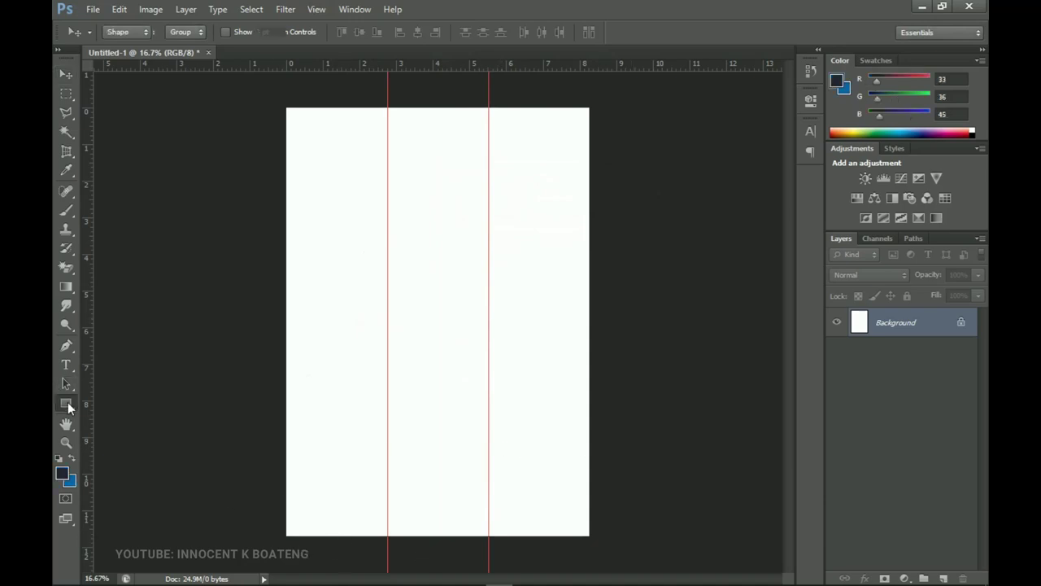
{"action": "left_click_drag", "start_coordinate": [267, 466], "coordinate": [606, 511]}
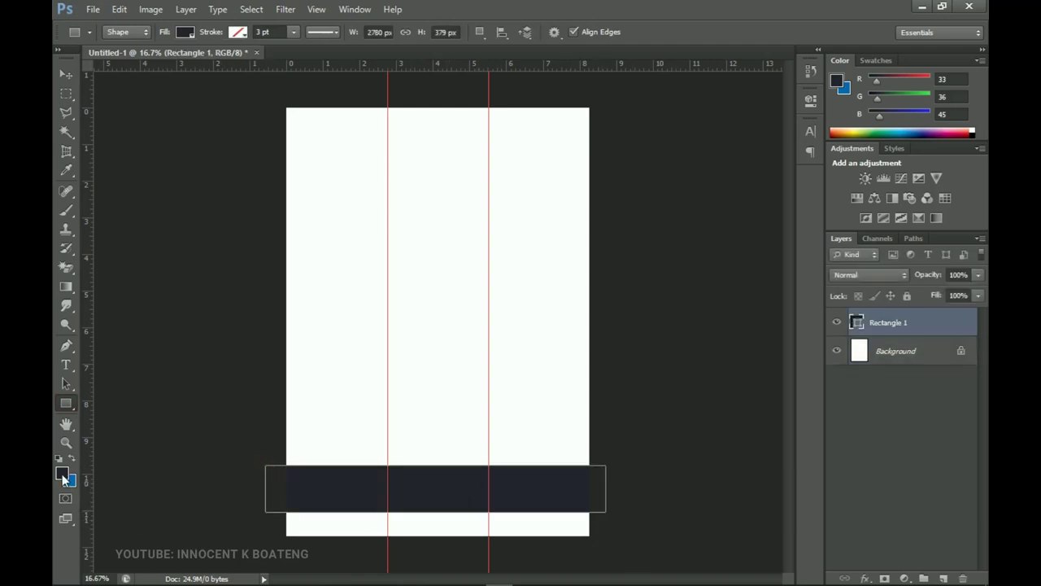
- Duplicate the dark footer rectangle, recolor the original blue #0069b3 and shift it slightly up as a thin strip above the dark band
{"action": "left_click", "coordinate": [66, 74]}
{"action": "key", "text": "ctrl+j"}
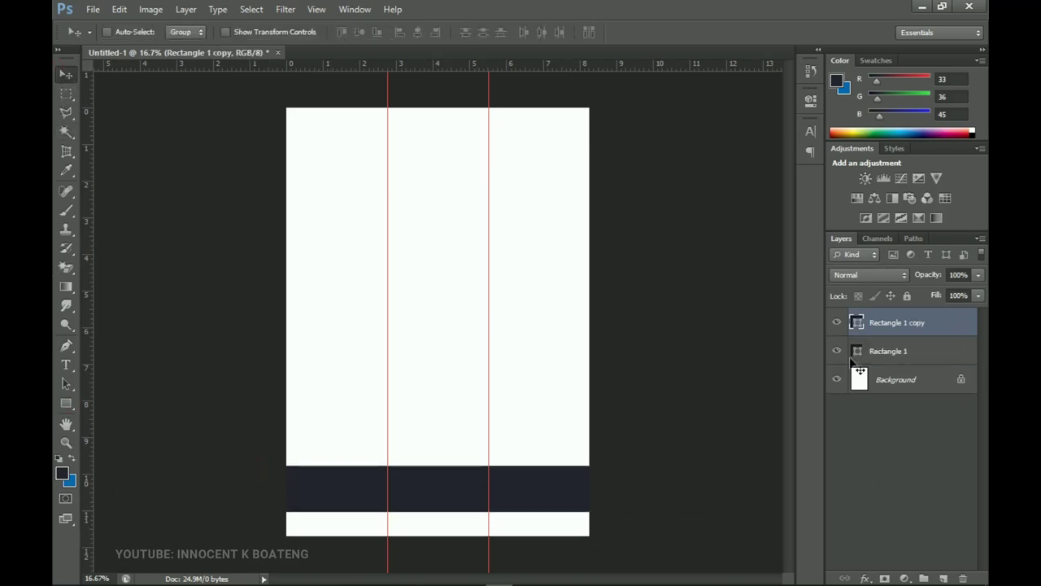
{"action": "left_click", "coordinate": [903, 352]}
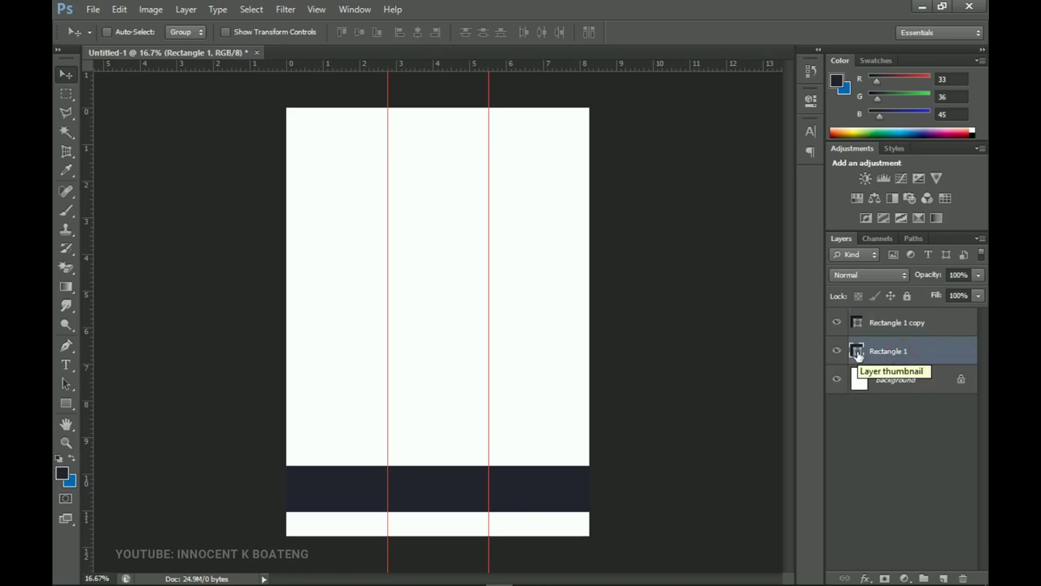
{"action": "double_click", "coordinate": [858, 352]}
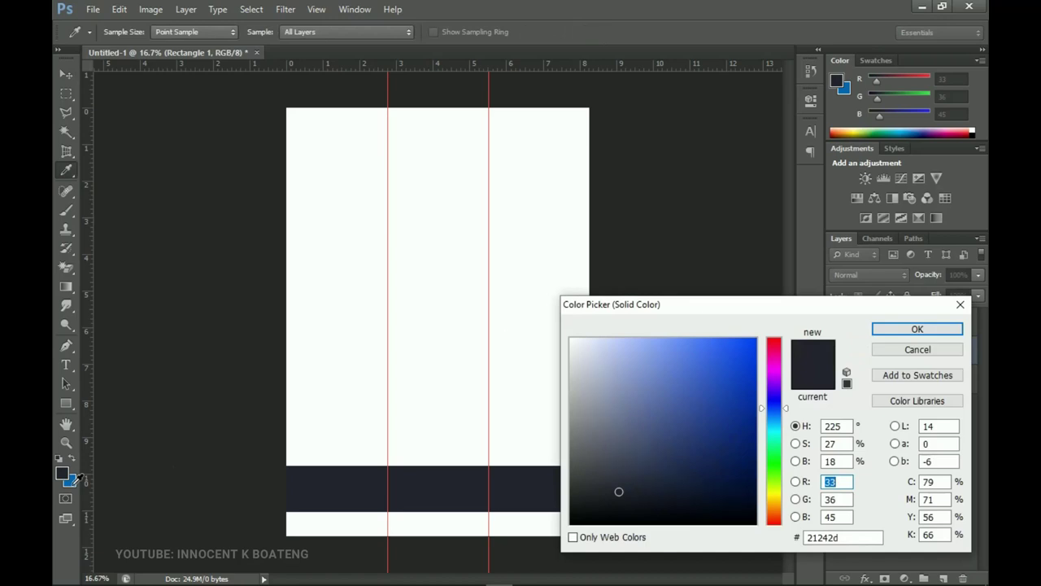
{"action": "left_click", "coordinate": [79, 478]}
{"action": "left_click", "coordinate": [883, 328]}
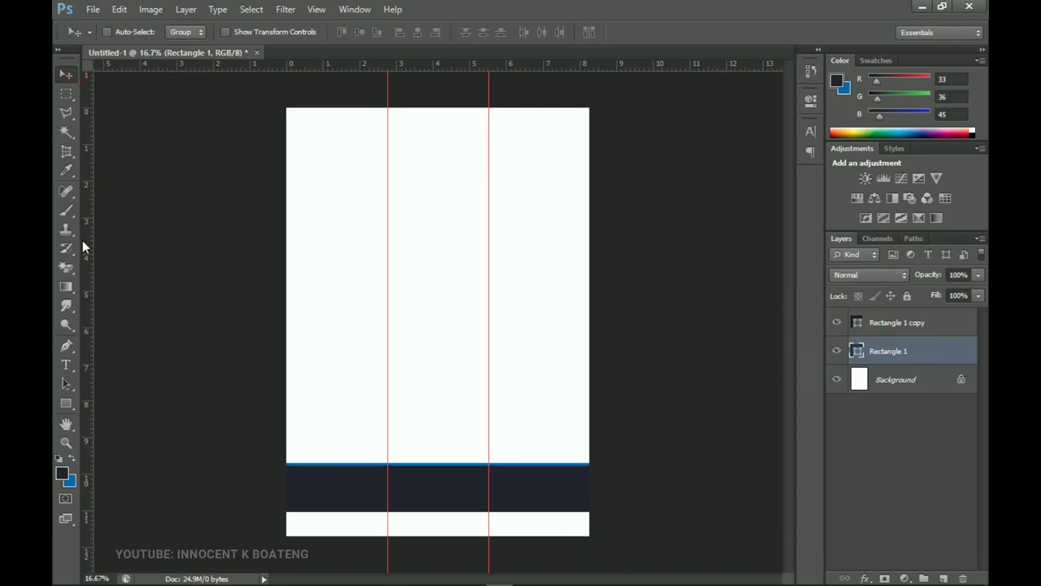
- Select the dark footer copy and add a horizontal guide at 15% of the page height
{"action": "left_click", "coordinate": [920, 324]}
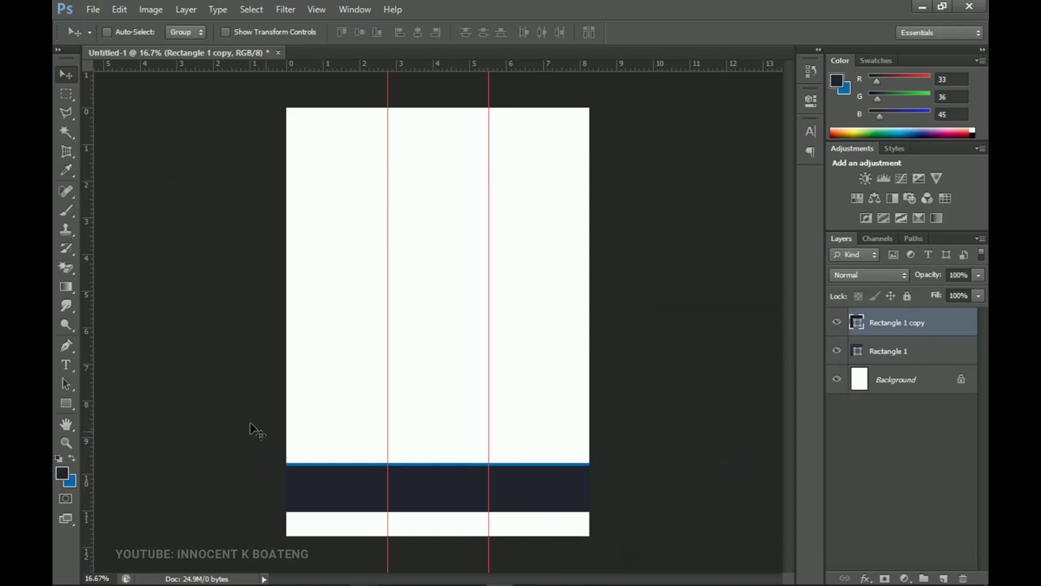
{"action": "left_click", "coordinate": [316, 9]}
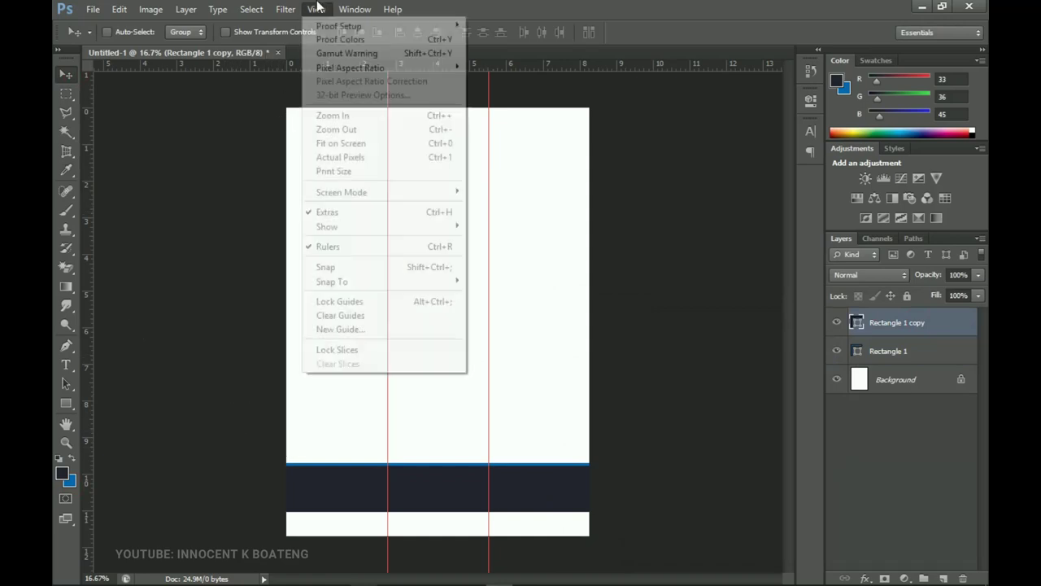
{"action": "left_click", "coordinate": [346, 332]}
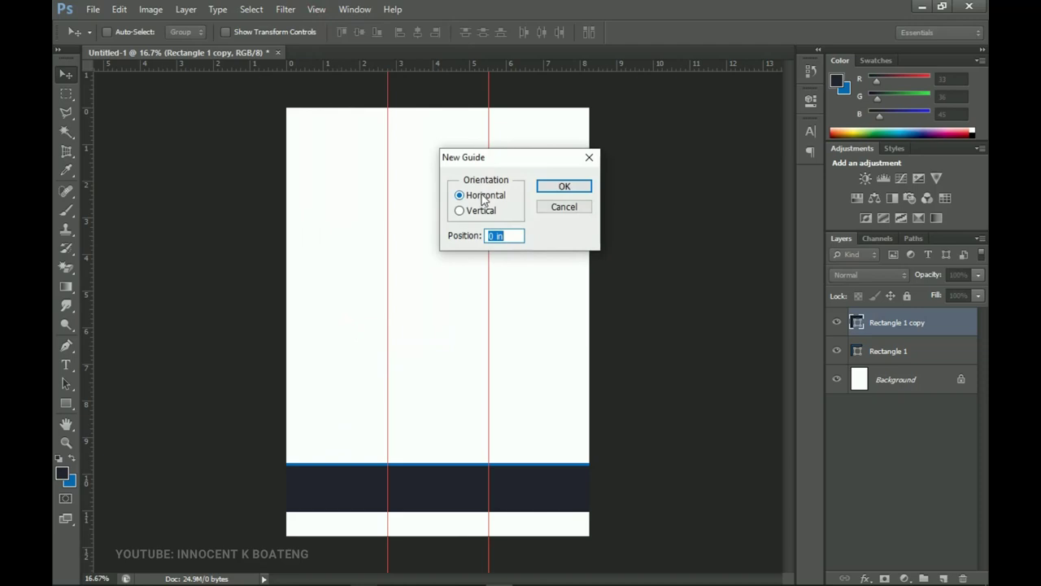
{"action": "type", "text": "15"}
{"action": "left_click", "coordinate": [563, 187]}
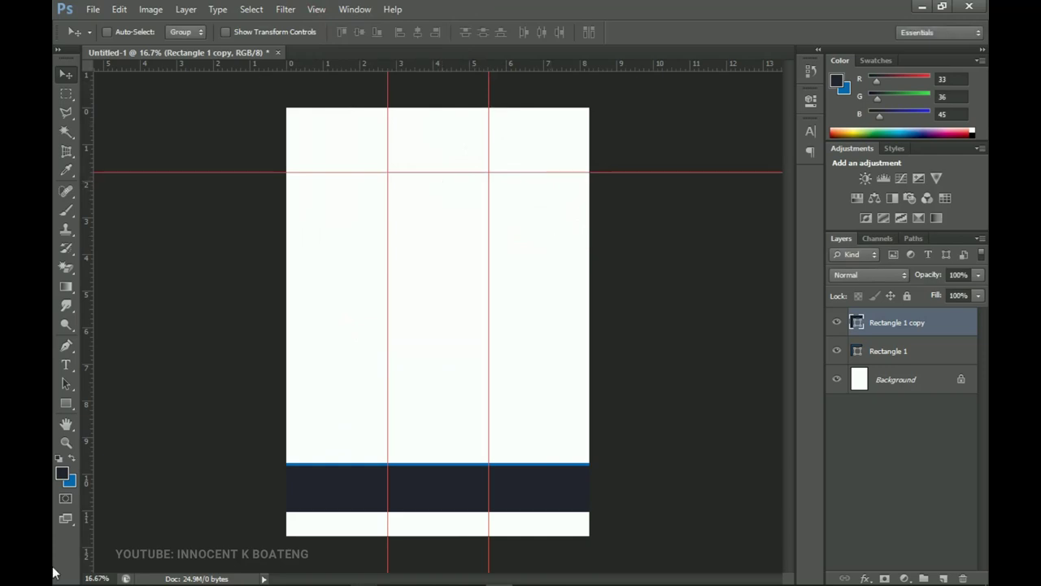
- Draw a thin dark bar about 1996 × 13 px running off the page's right edge above the horizontal guide, and shift it slightly left and up
{"action": "left_click", "coordinate": [66, 402]}
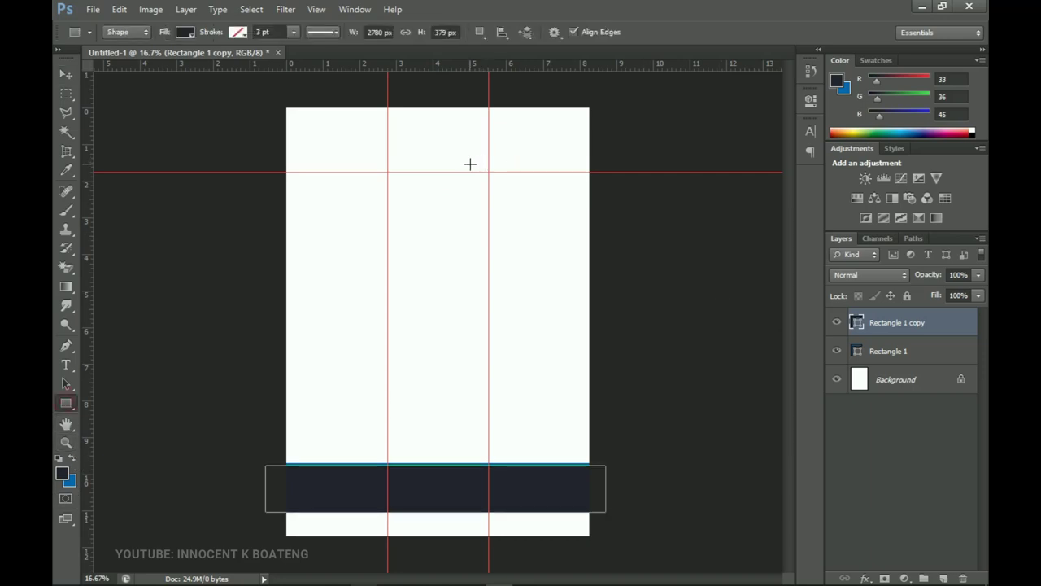
{"action": "left_click_drag", "start_coordinate": [469, 164], "coordinate": [713, 164]}
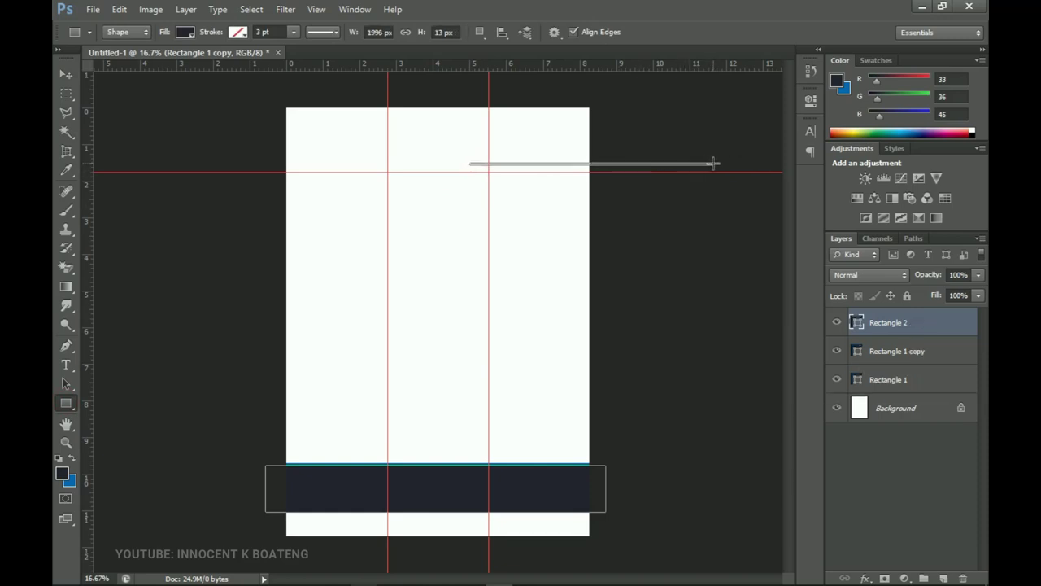
{"action": "left_click", "coordinate": [64, 75]}
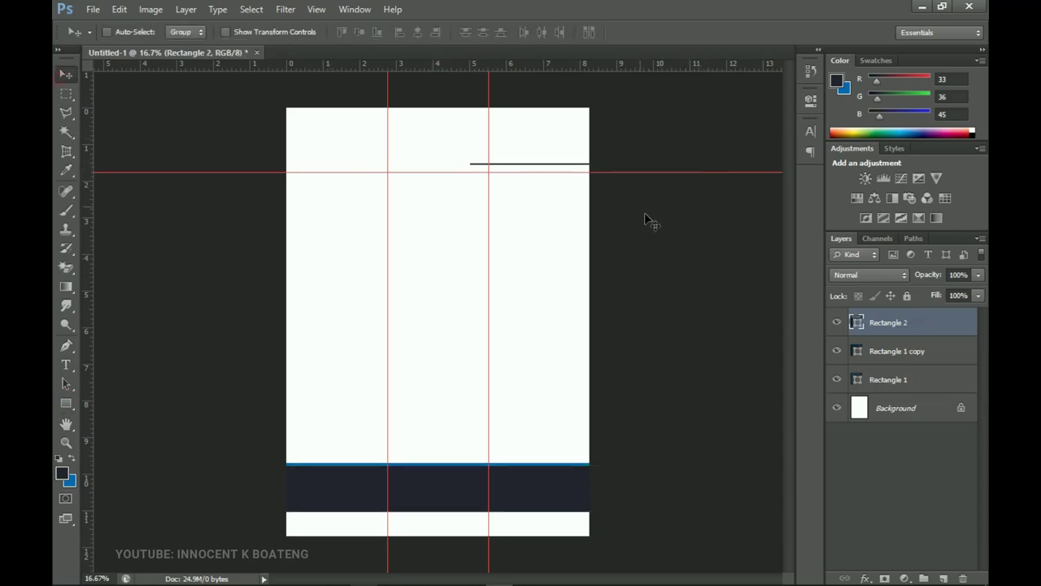
{"action": "left_click_drag", "start_coordinate": [541, 197], "coordinate": [512, 192]}
{"action": "key", "text": "z"}
{"action": "left_click", "coordinate": [527, 134]}
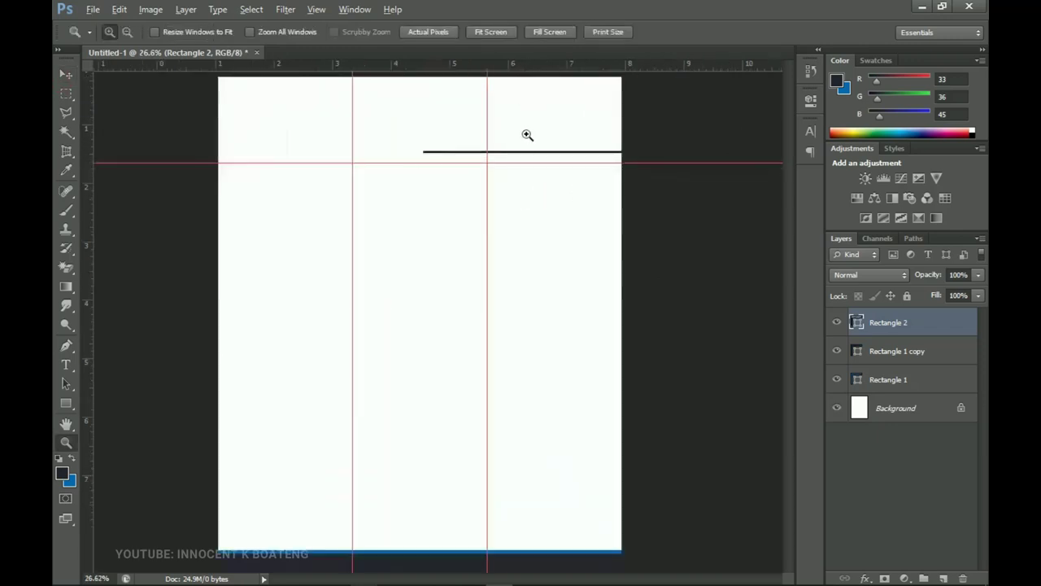
- Recolor the thin header bar light gray #cfcfcf
{"action": "left_click", "coordinate": [527, 134]}
{"action": "left_click_drag", "start_coordinate": [525, 135], "coordinate": [497, 276]}
{"action": "key", "text": "v"}
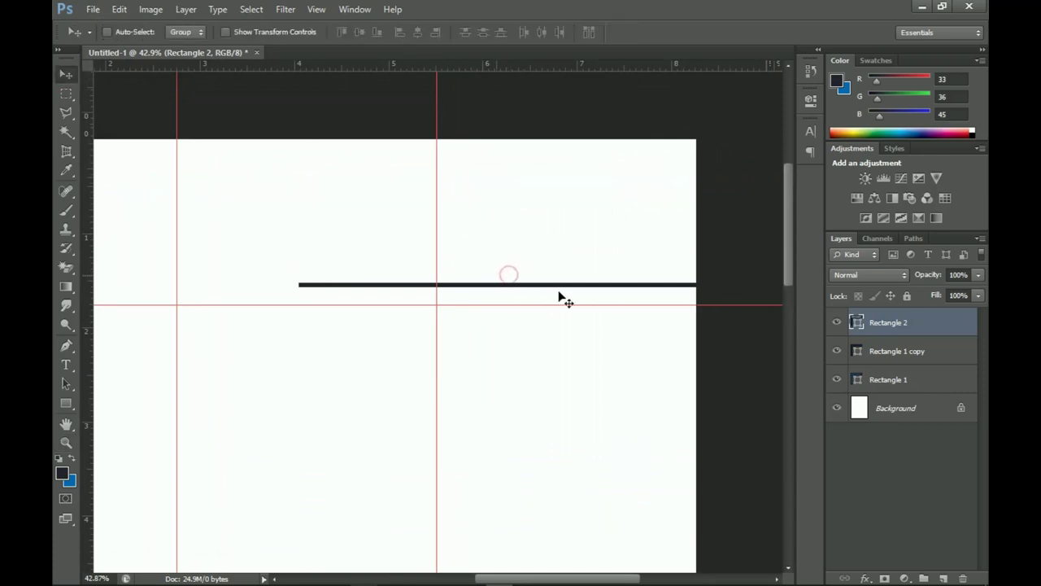
{"action": "double_click", "coordinate": [856, 322]}
{"action": "left_click", "coordinate": [574, 381]}
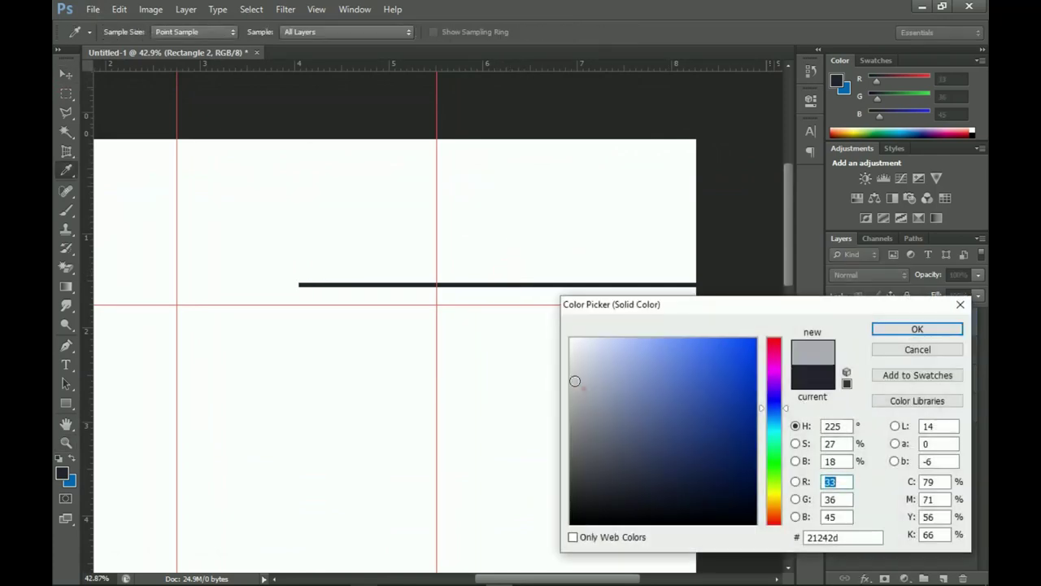
{"action": "left_click_drag", "start_coordinate": [574, 380], "coordinate": [569, 372]}
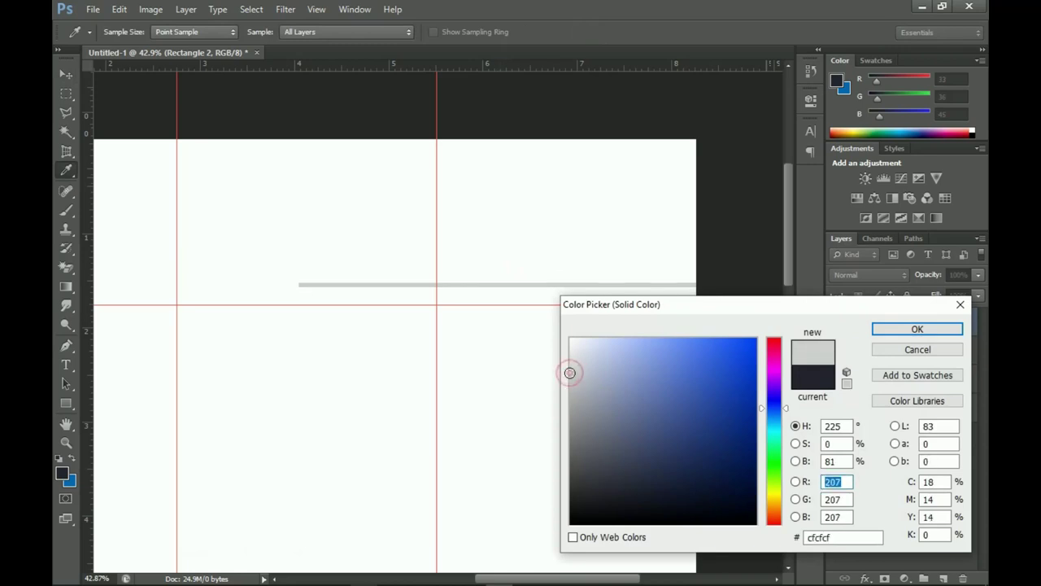
{"action": "left_click", "coordinate": [947, 330]}
- Duplicate the gray header bar, shift the copy right to leave a gray segment exposed, and recolor it blue #0069b3
{"action": "key", "text": "ctrl+j"}
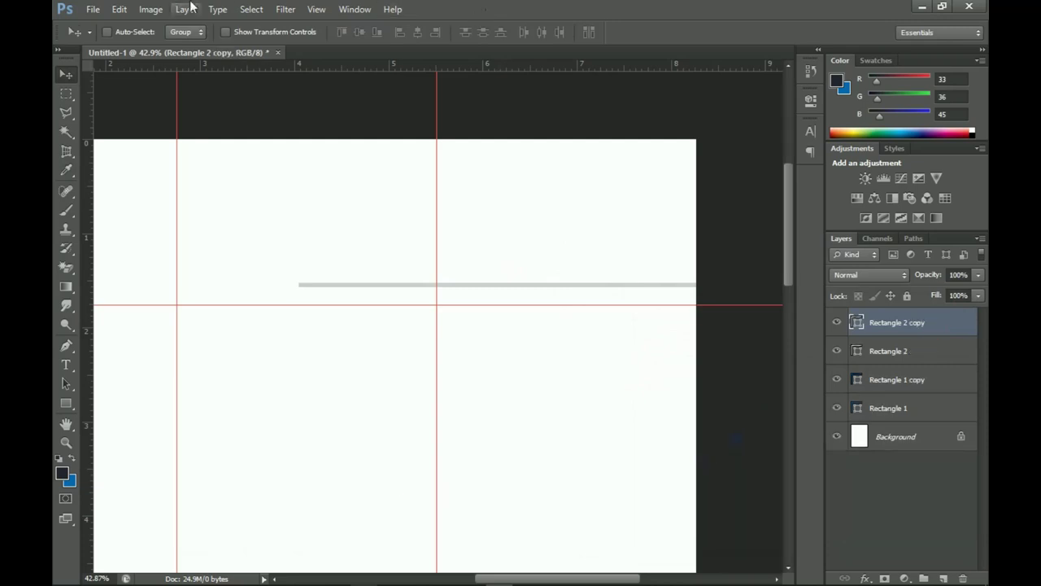
{"action": "left_click_drag", "start_coordinate": [347, 265], "coordinate": [439, 264]}
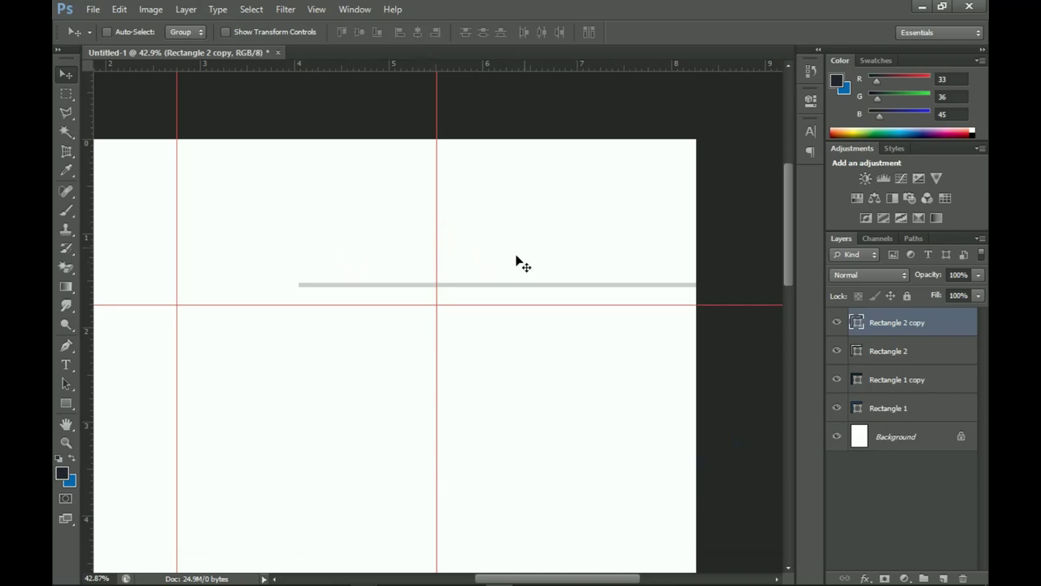
{"action": "double_click", "coordinate": [856, 323]}
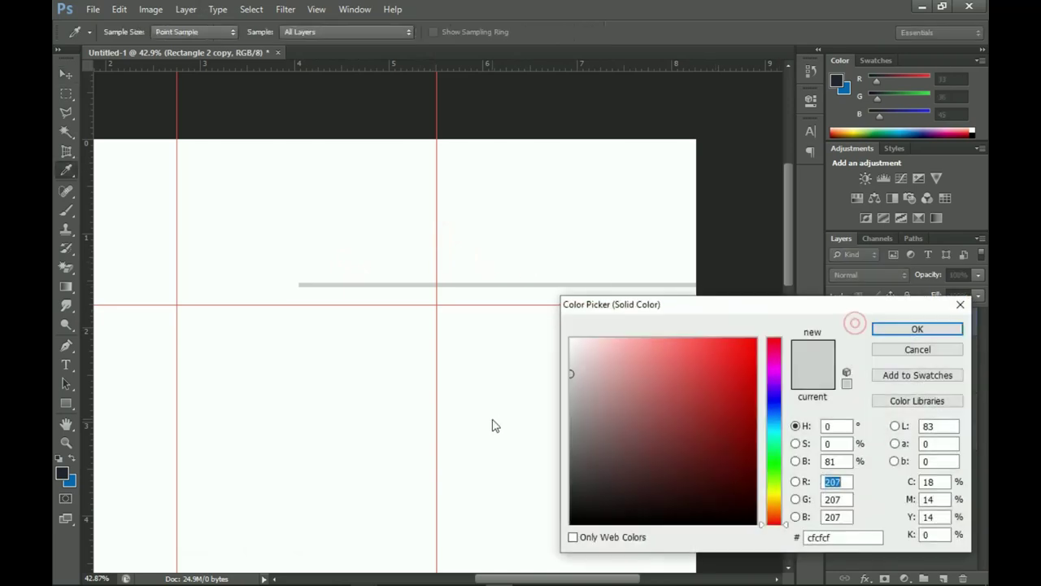
{"action": "left_click", "coordinate": [79, 477]}
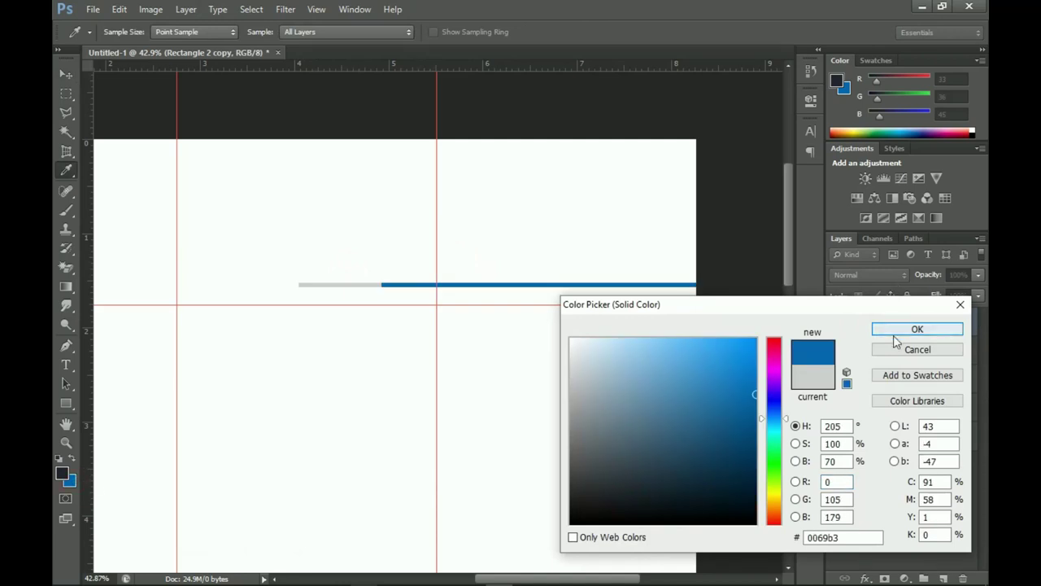
{"action": "left_click", "coordinate": [916, 329]}
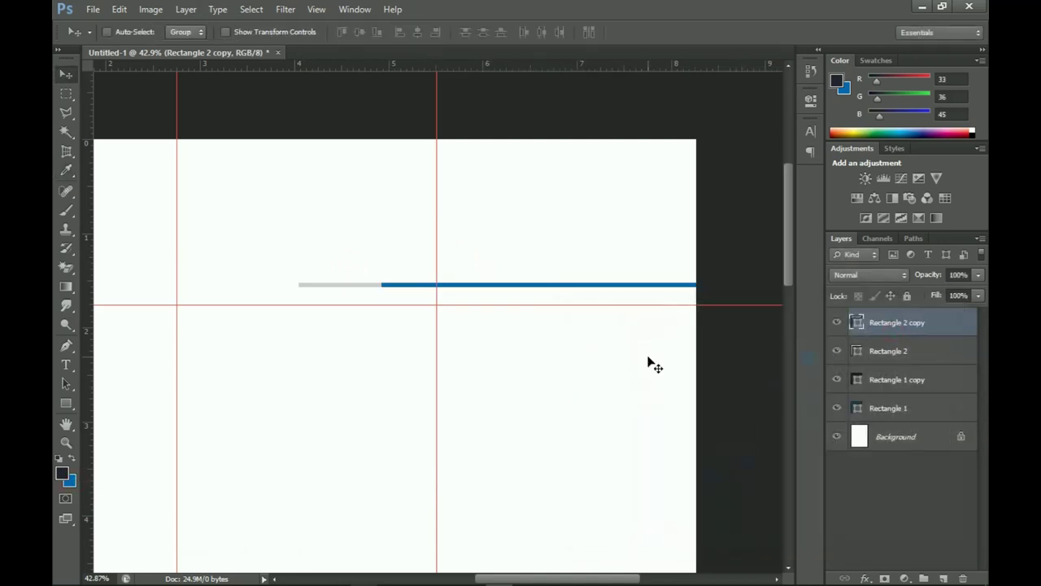
- Duplicate the blue header bar, shift the copy further right to leave a blue segment exposed, and recolor it dark #21242d
{"action": "key", "text": "ctrl+j"}
{"action": "left_click_drag", "start_coordinate": [400, 238], "coordinate": [488, 233]}
{"action": "double_click", "coordinate": [856, 323]}
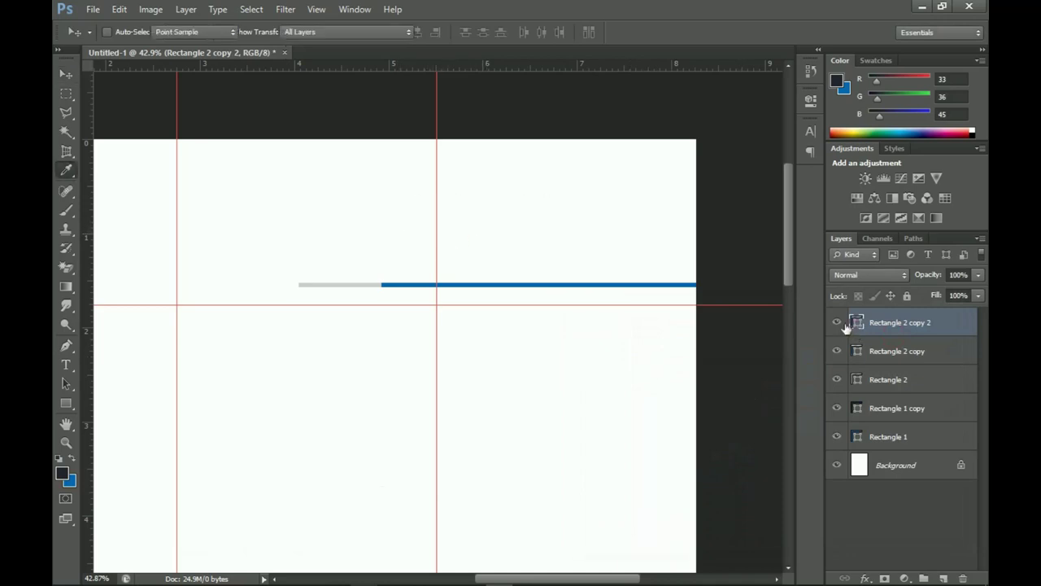
{"action": "left_click", "coordinate": [63, 467]}
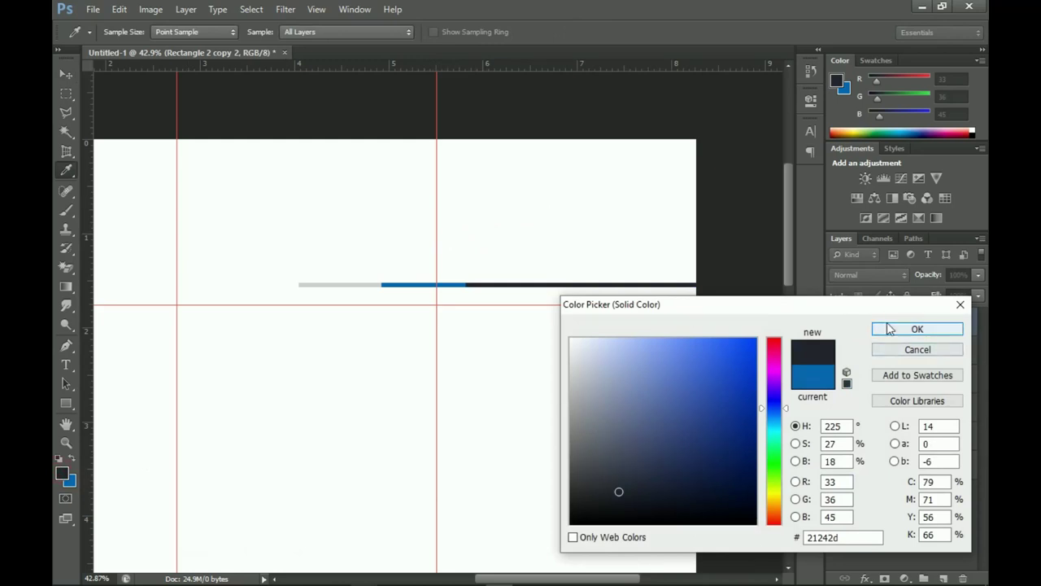
{"action": "left_click", "coordinate": [889, 328]}
- Group all the header and footer rectangle layers and name the group Rectangles
{"action": "key", "text": "z"}
{"action": "left_click", "coordinate": [513, 252], "text": "alt"}
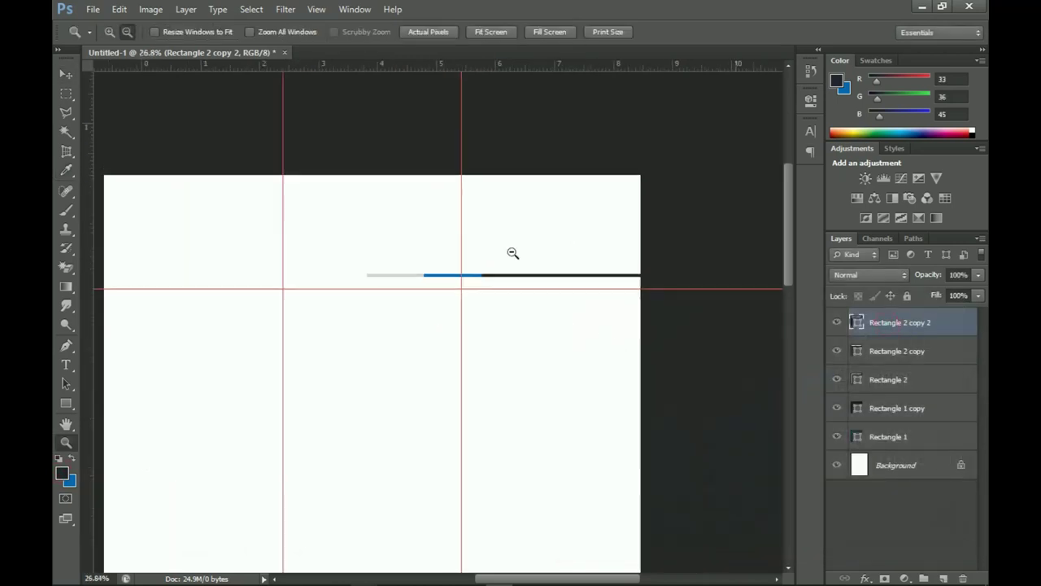
{"action": "left_click", "coordinate": [509, 255], "text": "alt"}
{"action": "key", "text": "ctrl+0"}
{"action": "key", "text": "v"}
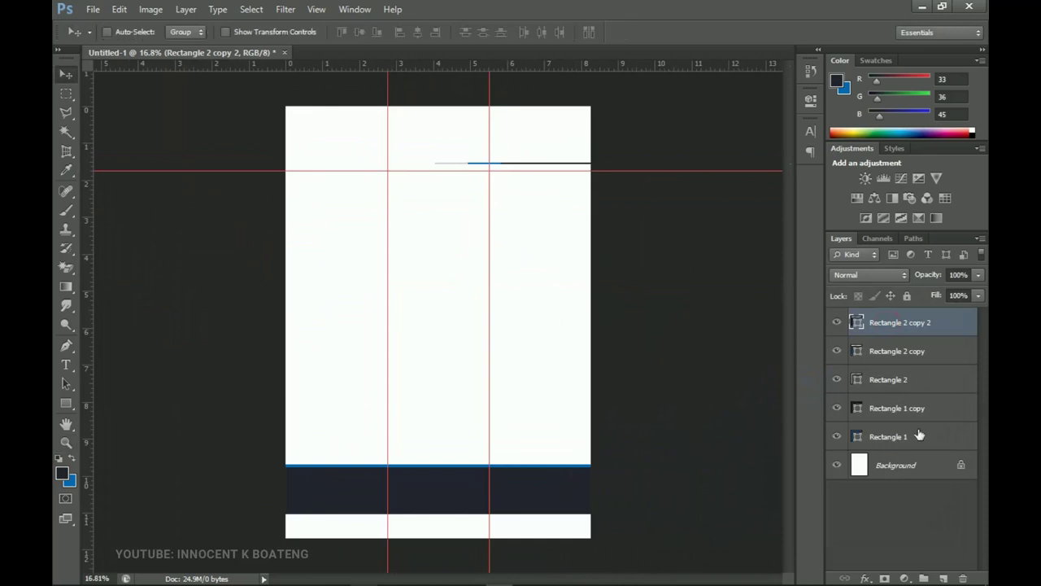
{"action": "left_click", "coordinate": [907, 440], "text": "shift"}
{"action": "key", "text": "ctrl+g"}
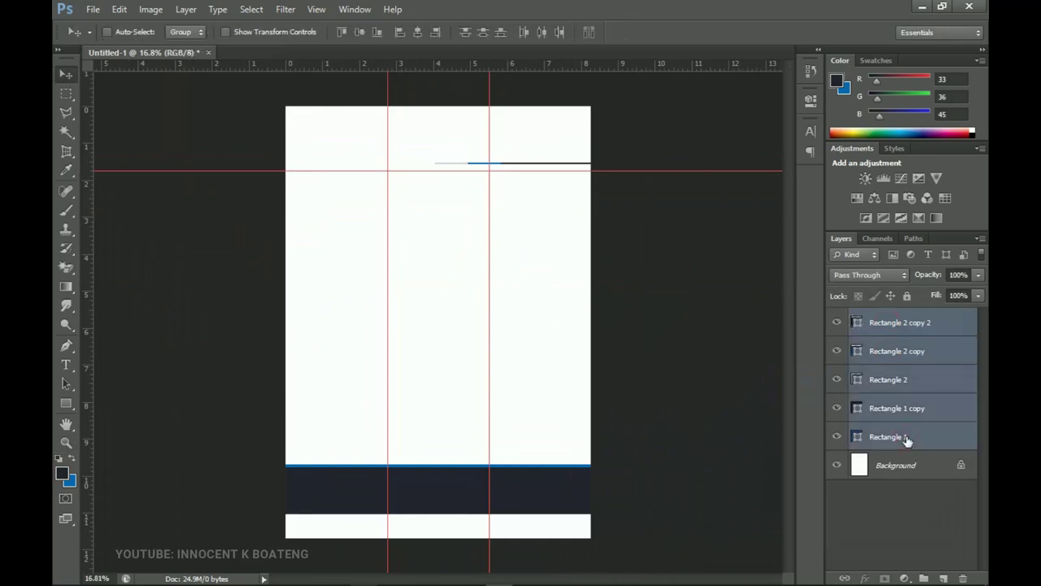
{"action": "double_click", "coordinate": [889, 317]}
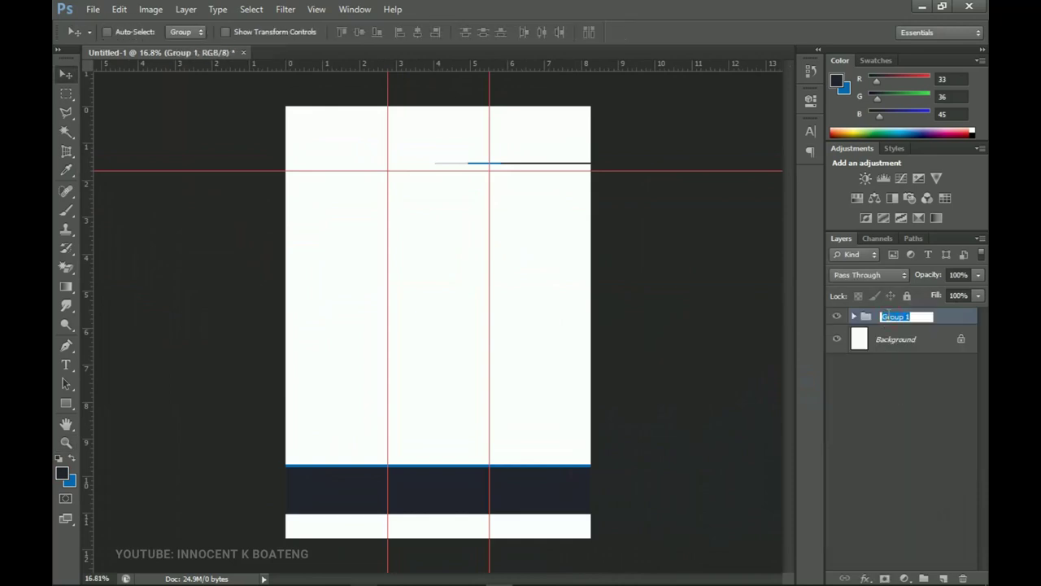
{"action": "type", "text": "Rectangles"}
{"action": "key", "text": "Return"}
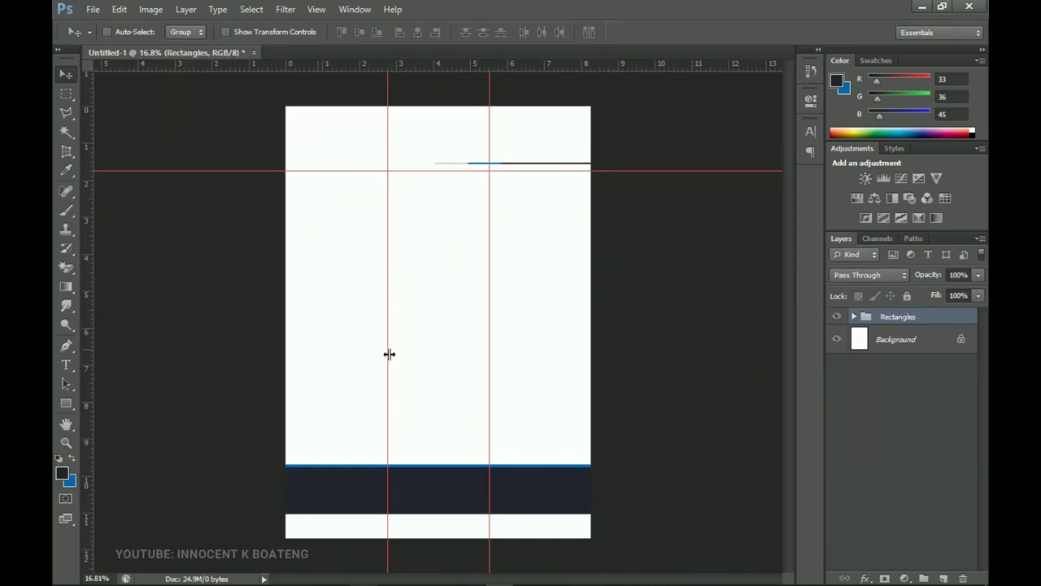
- Draw a circle about 178 px in diameter centered on the blue footer strip in the left column
{"action": "key", "text": "z"}
{"action": "left_click", "coordinate": [456, 481]}
{"action": "left_click_drag", "start_coordinate": [466, 454], "coordinate": [510, 338]}
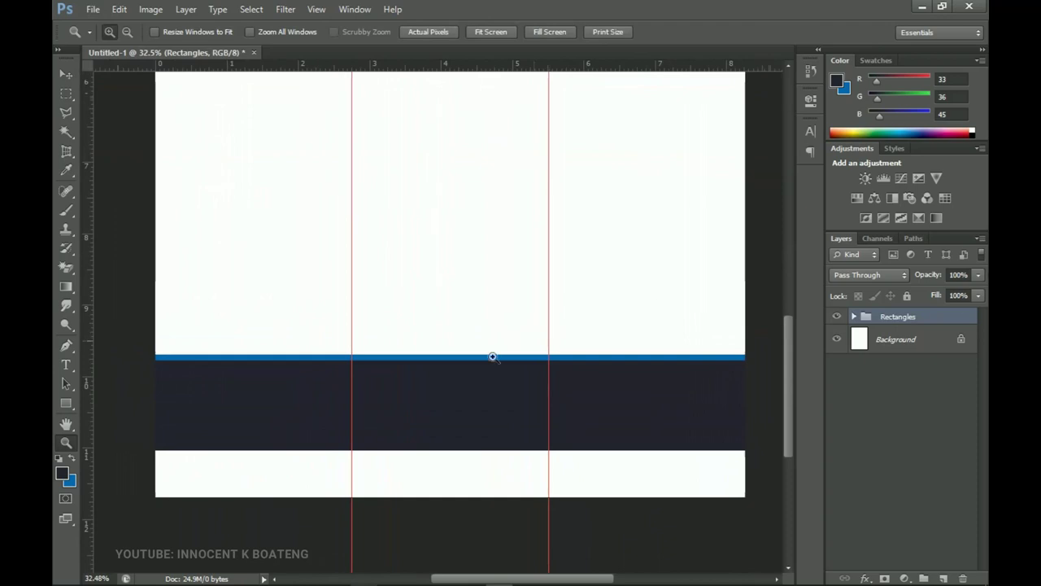
{"action": "key", "text": "v"}
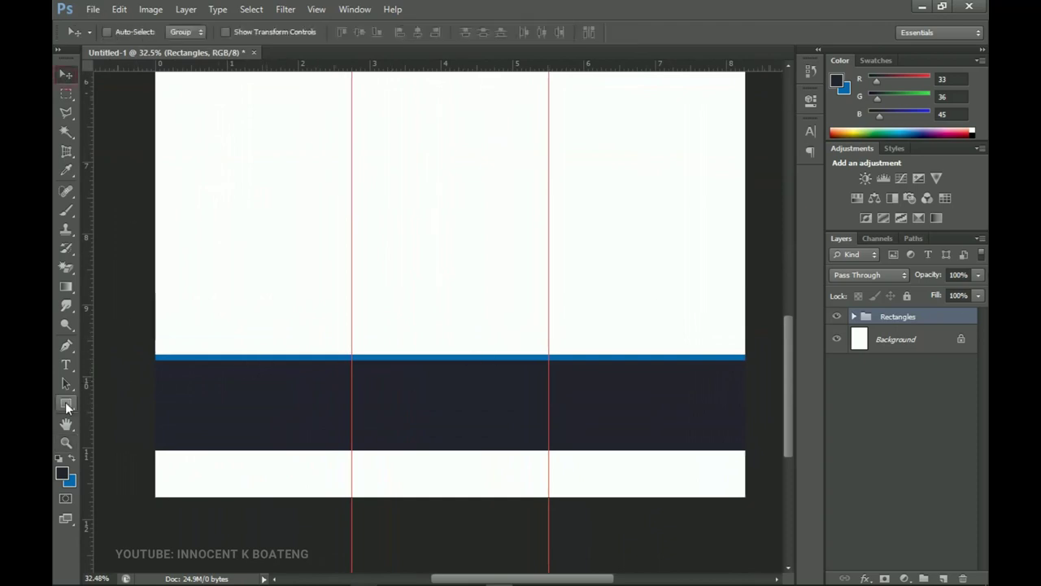
{"action": "left_click_drag", "start_coordinate": [67, 407], "coordinate": [144, 431]}
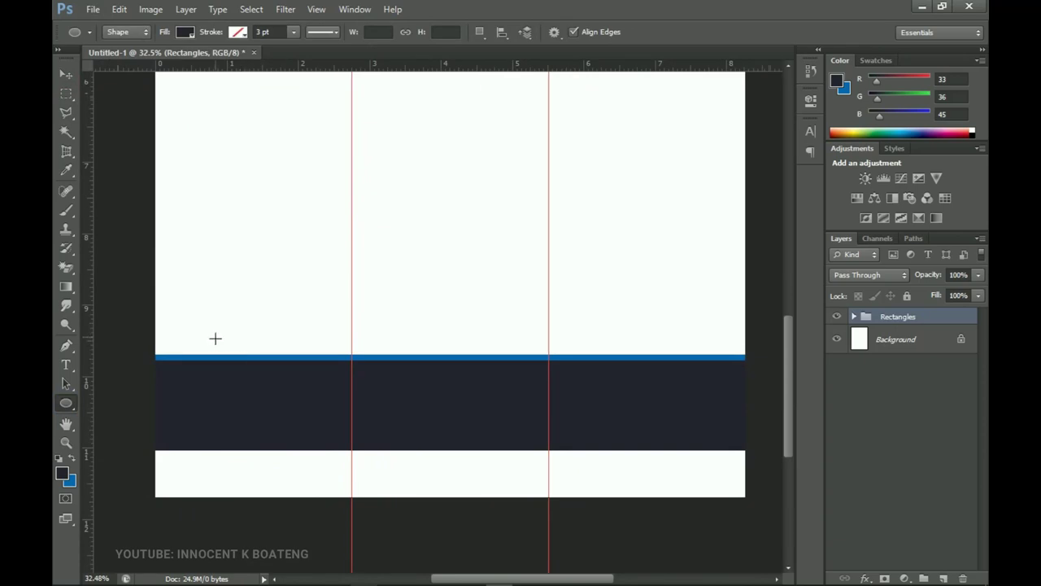
{"action": "left_click_drag", "start_coordinate": [232, 335], "coordinate": [276, 380]}
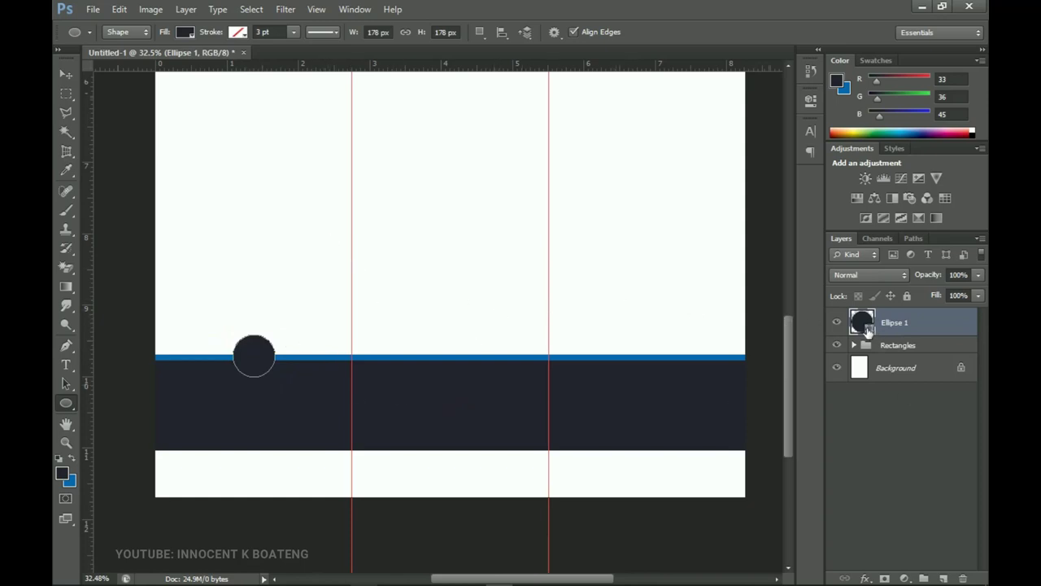
- Recolor the circle on the footer strip a brighter blue, #0177cb
{"action": "double_click", "coordinate": [868, 328]}
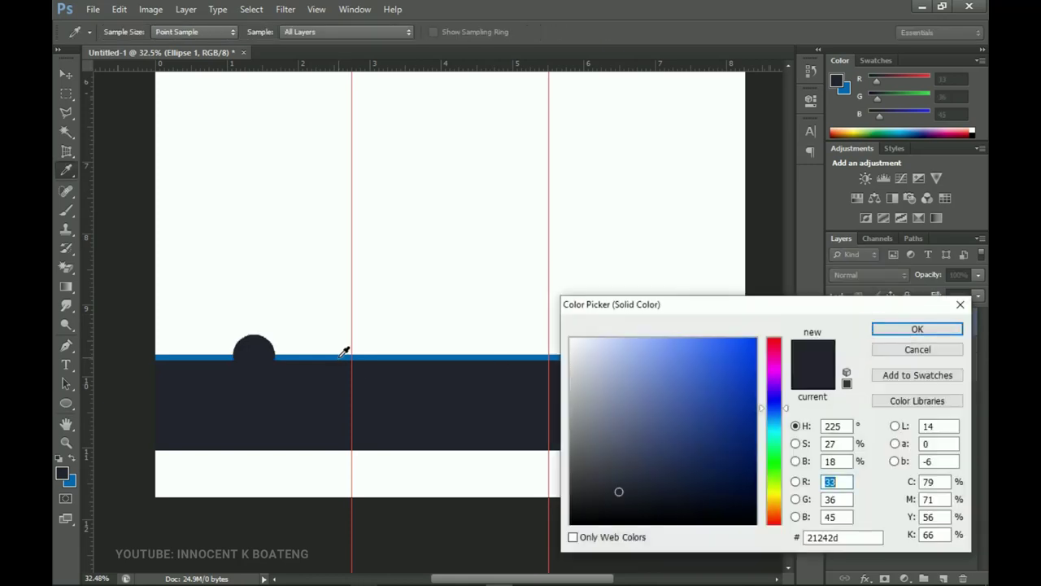
{"action": "left_click", "coordinate": [339, 355]}
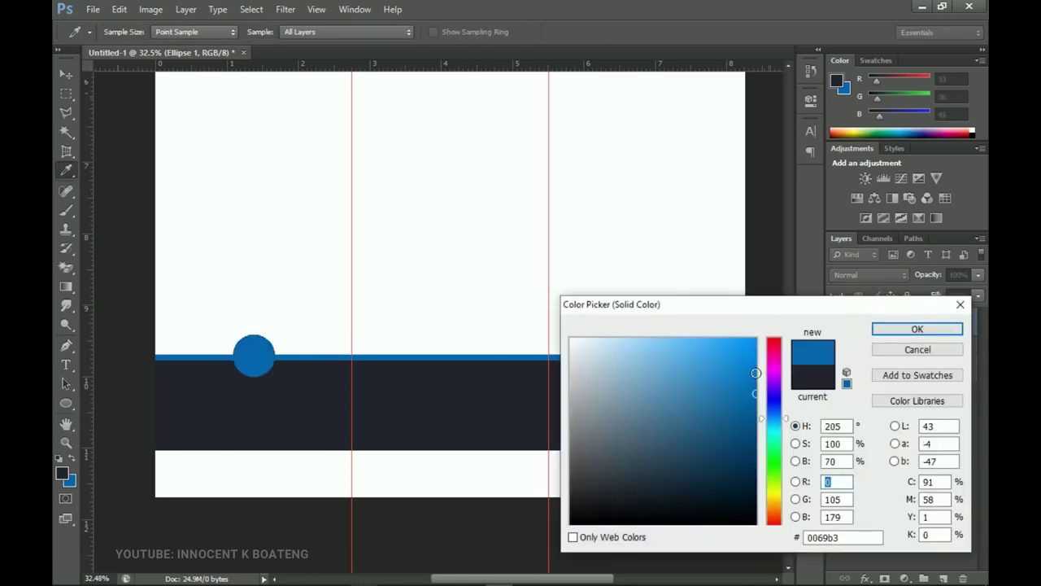
{"action": "left_click", "coordinate": [756, 373]}
{"action": "left_click_drag", "start_coordinate": [755, 372], "coordinate": [754, 376]}
{"action": "left_click", "coordinate": [859, 535]}
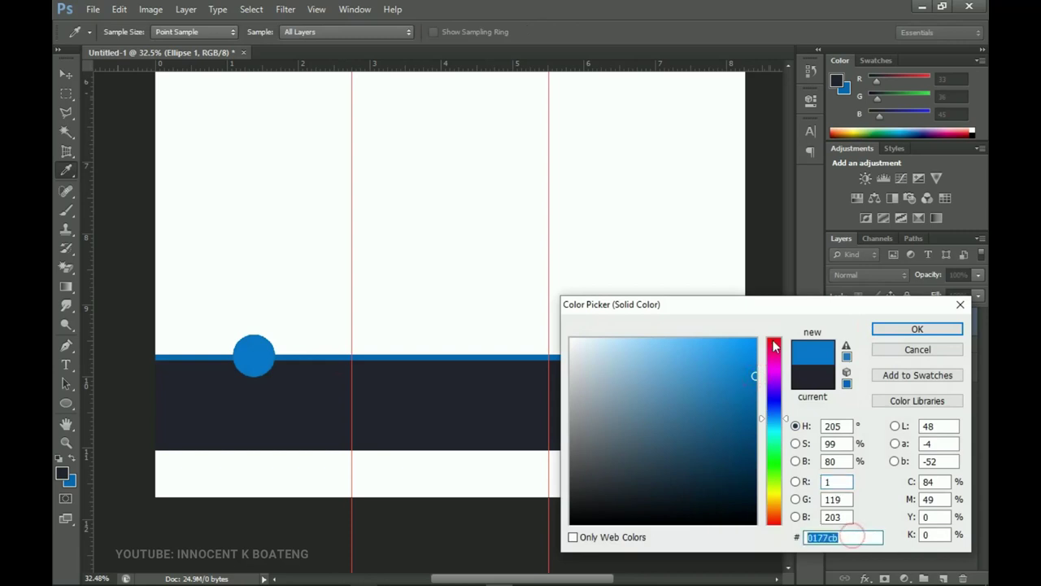
{"action": "left_click", "coordinate": [917, 330]}
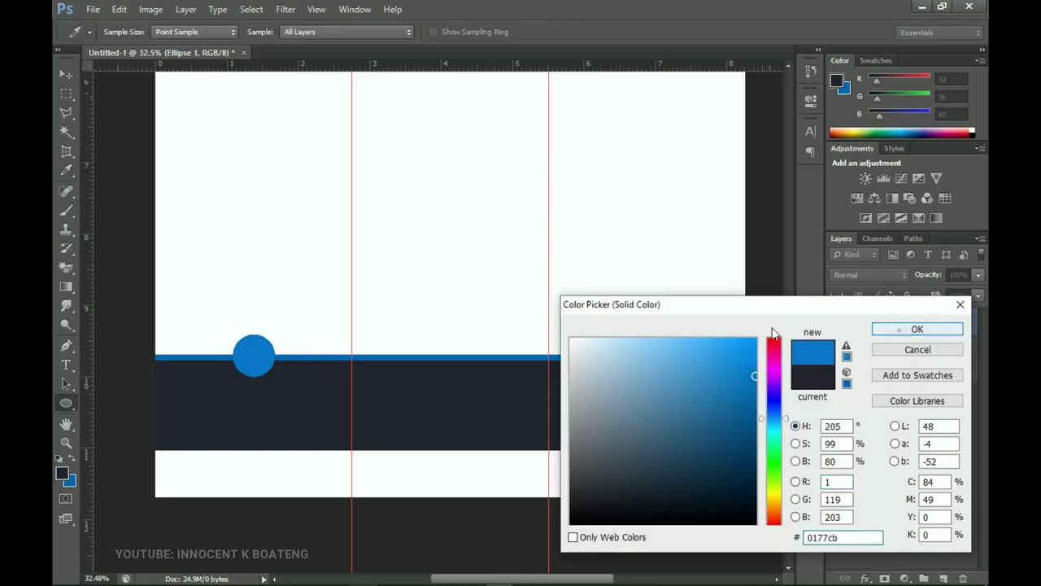
- Duplicate the blue circle twice and place the copies along the footer strip in the middle and right columns
{"action": "left_click", "coordinate": [63, 74]}
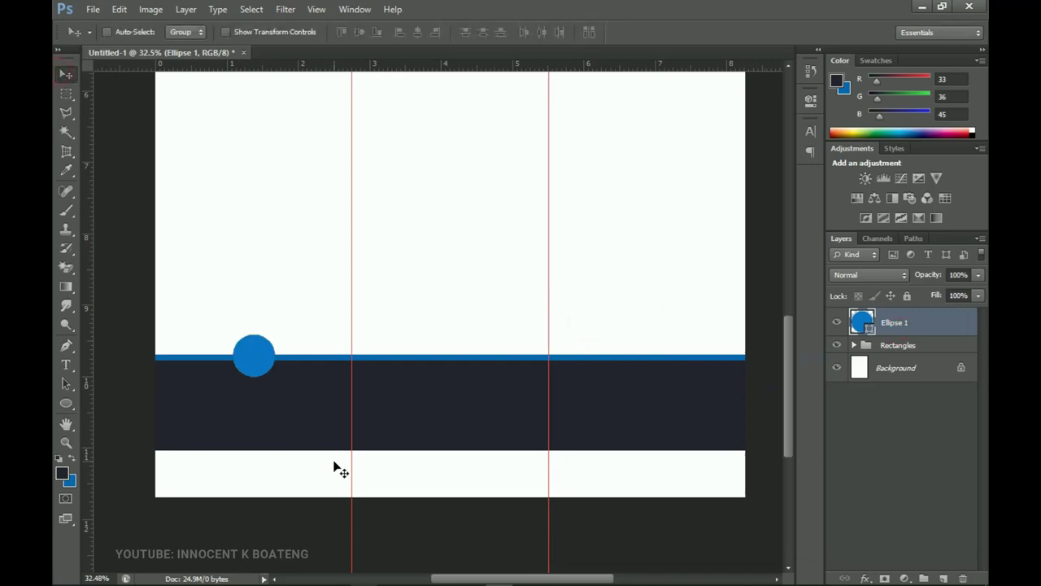
{"action": "key", "text": "ctrl+j"}
{"action": "left_click_drag", "start_coordinate": [262, 365], "coordinate": [464, 368]}
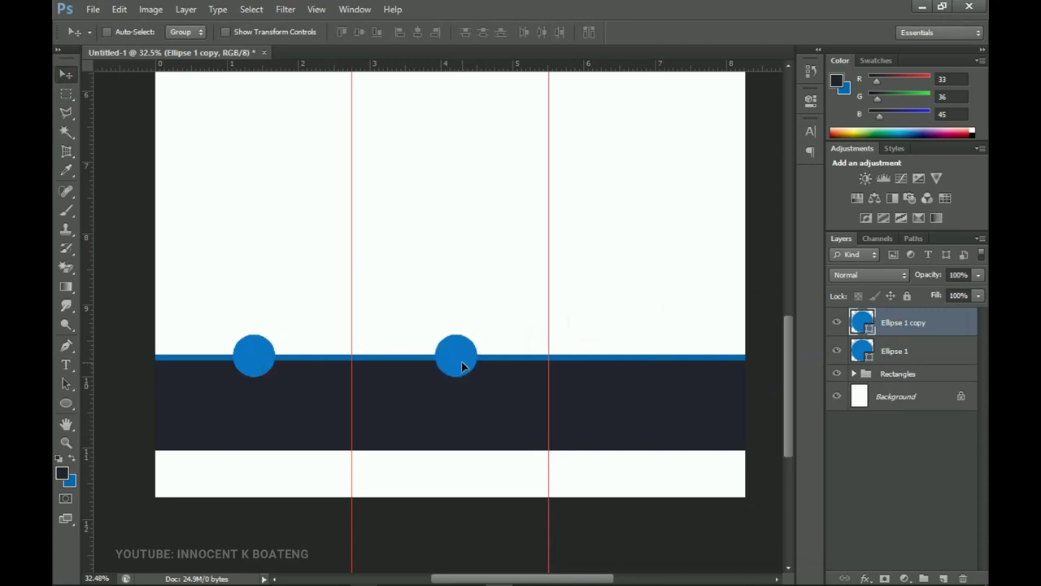
{"action": "left_click_drag", "start_coordinate": [494, 407], "coordinate": [426, 388]}
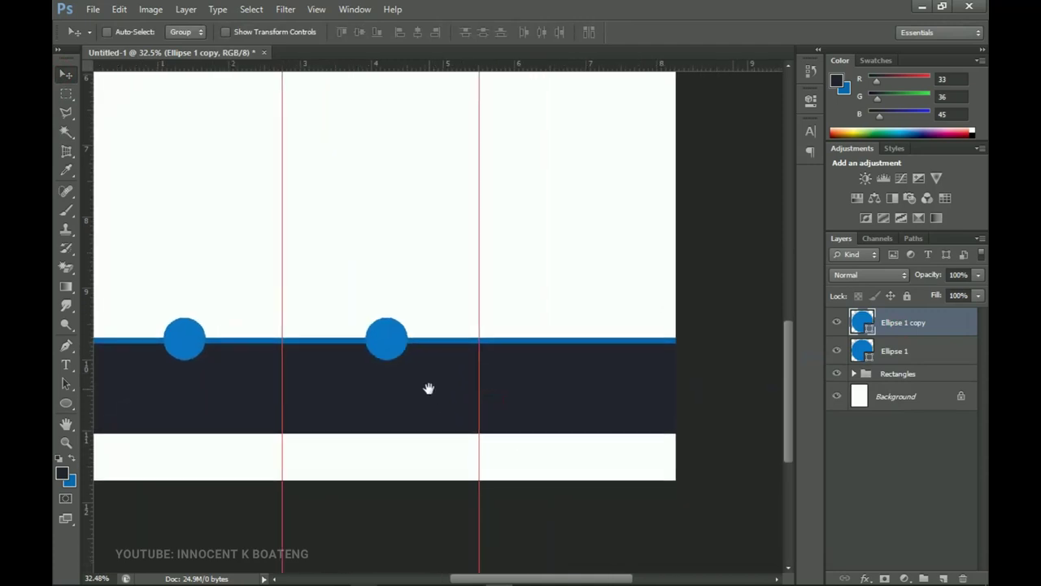
{"action": "key", "text": "ctrl+j"}
{"action": "left_click_drag", "start_coordinate": [382, 348], "coordinate": [575, 343]}
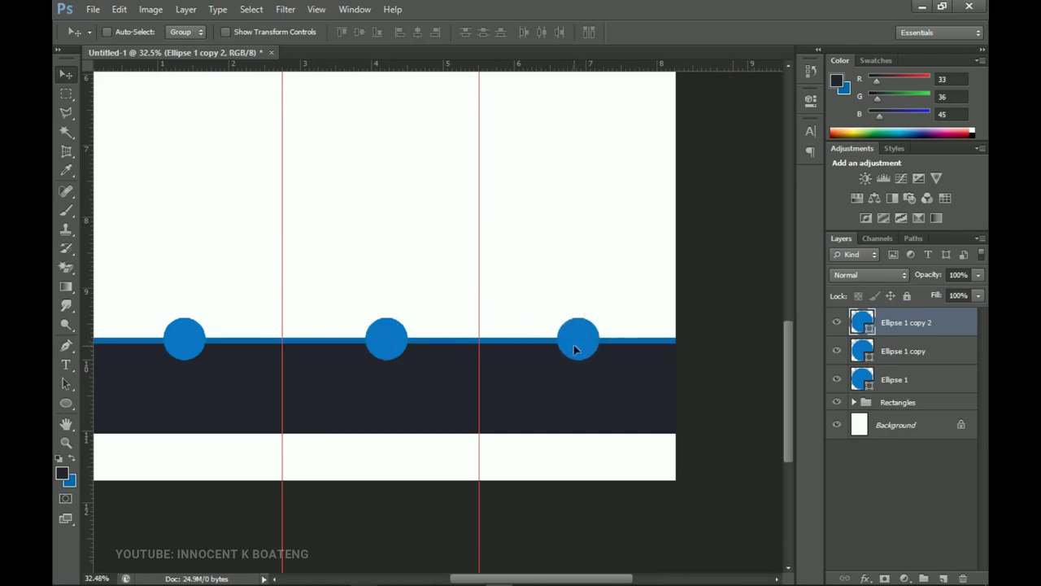
- Switch to the letterhead folder in File Explorer and place the location-icon-png-21 image into the letterhead document
{"action": "key", "text": "z"}
{"action": "key", "text": "ctrl+0"}
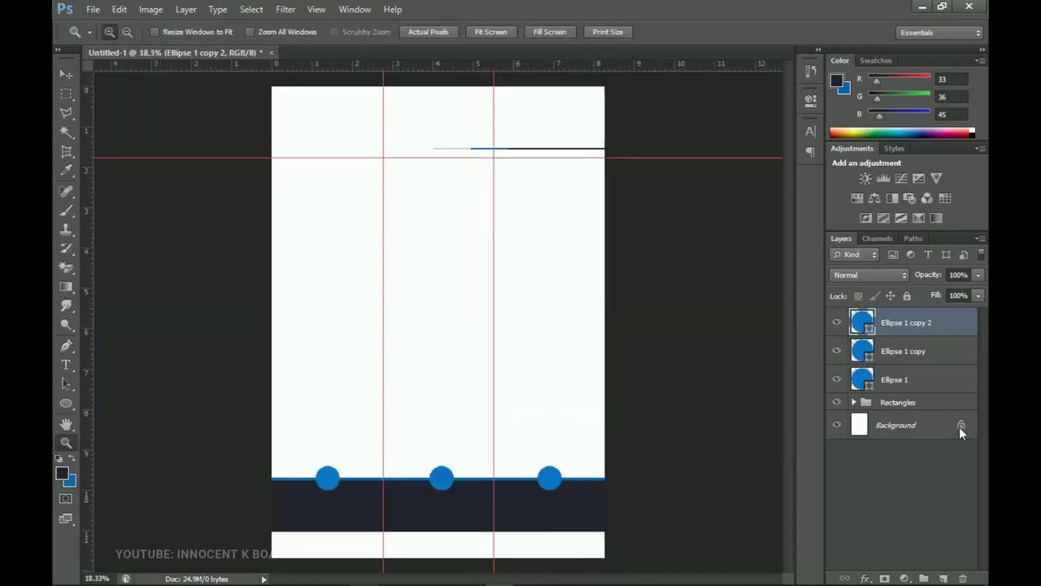
{"action": "left_click", "coordinate": [439, 376]}
{"action": "key", "text": "v"}
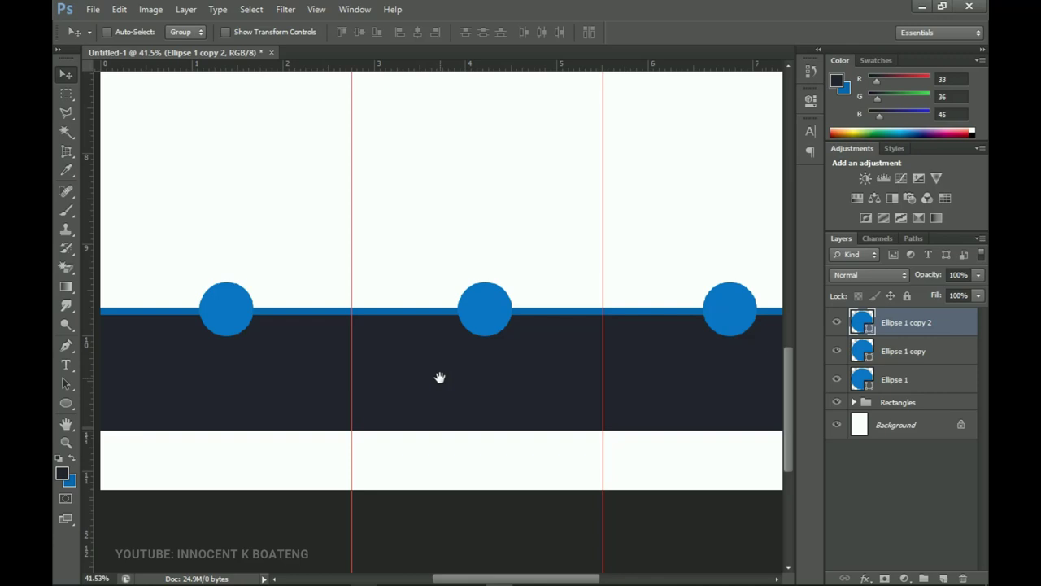
{"action": "scroll", "coordinate": [453, 356], "scroll_direction": "down", "scroll_amount": 1, "text": "alt"}
{"action": "left_click_drag", "start_coordinate": [462, 381], "coordinate": [431, 465]}
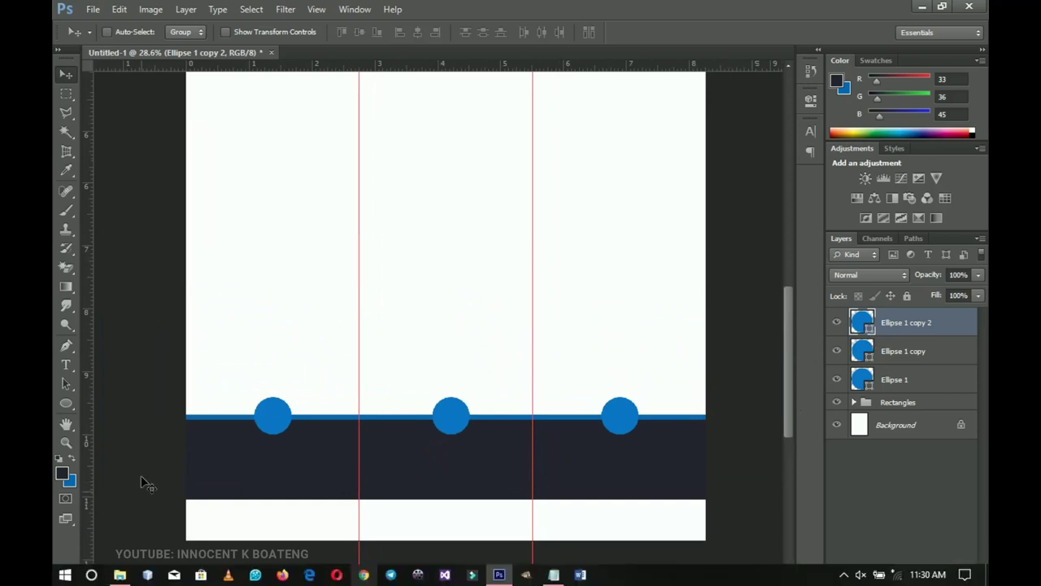
{"action": "left_click", "coordinate": [120, 576]}
{"action": "left_click", "coordinate": [376, 193]}
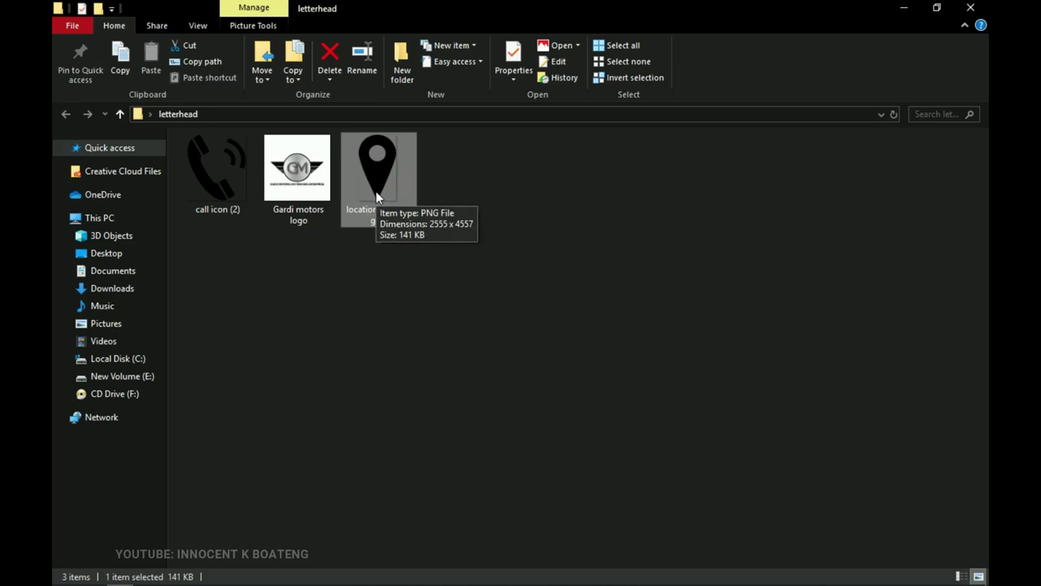
{"action": "left_click_drag", "start_coordinate": [376, 193], "coordinate": [317, 454]}
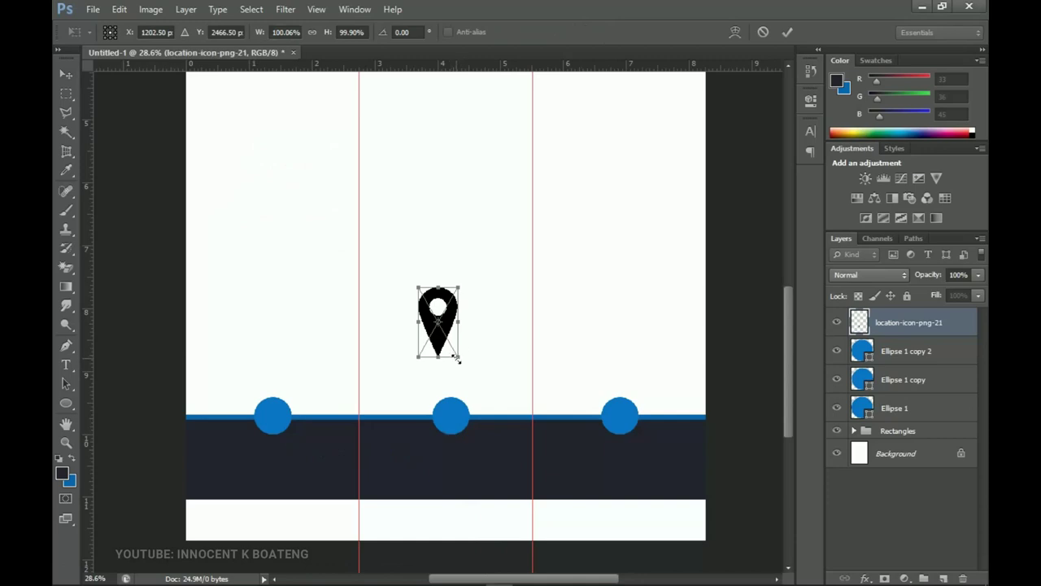
- Scale the location icon to about 36% and center it on the left blue circle
{"action": "left_click_drag", "start_coordinate": [455, 356], "coordinate": [282, 435]}
{"action": "key", "text": "Return"}
{"action": "key", "text": "ctrl+t"}
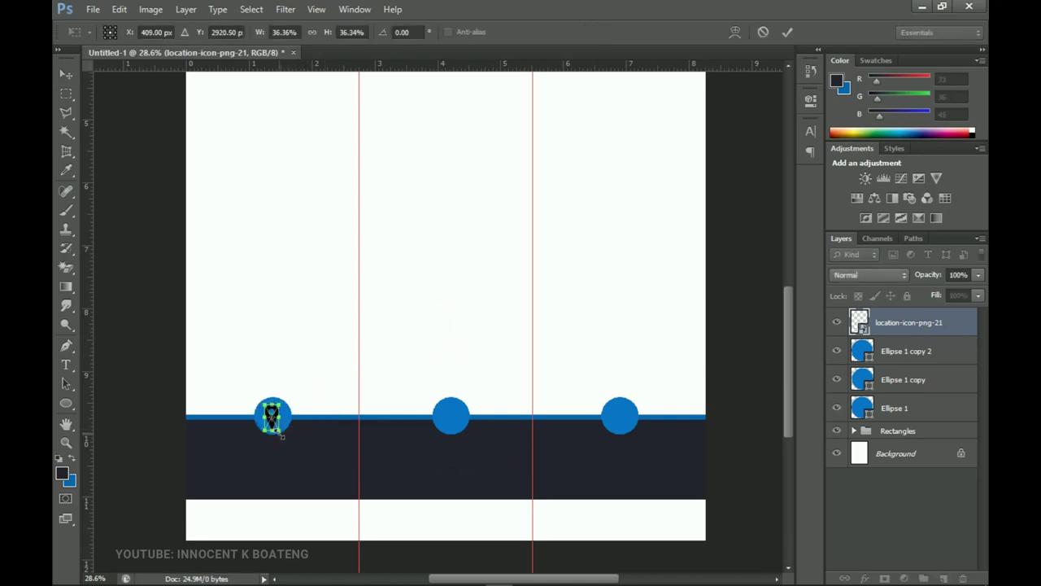
{"action": "key", "text": "Return"}
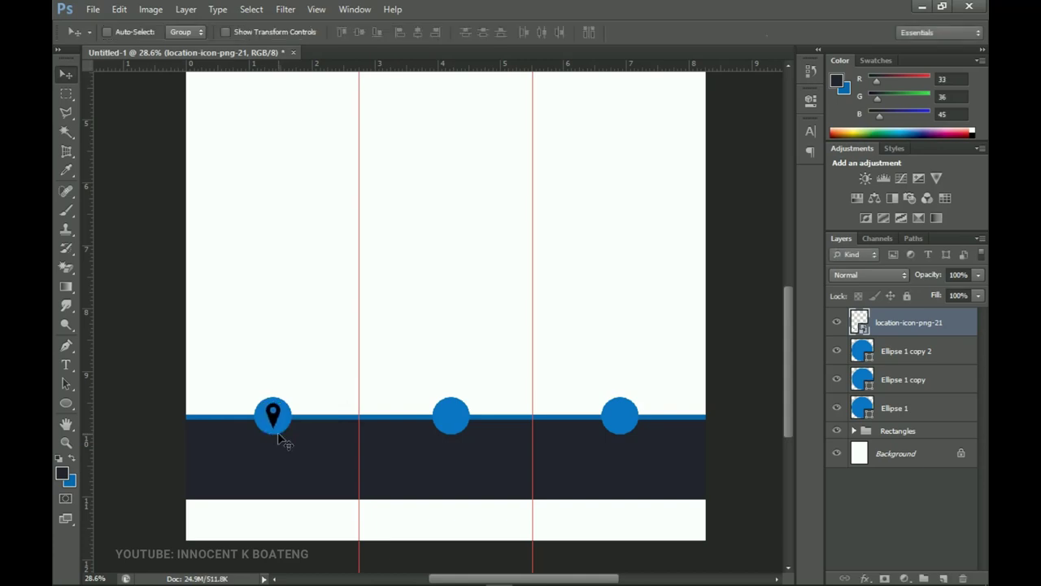
- Rasterize the location icon layer and recolor the icon white with a Color Overlay effect
{"action": "right_click", "coordinate": [920, 327]}
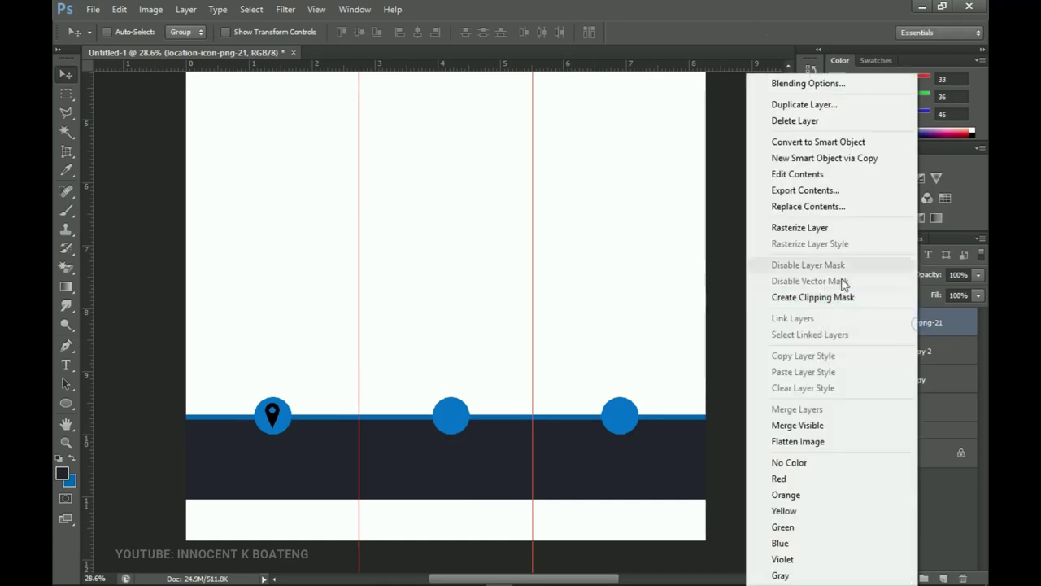
{"action": "left_click", "coordinate": [803, 230]}
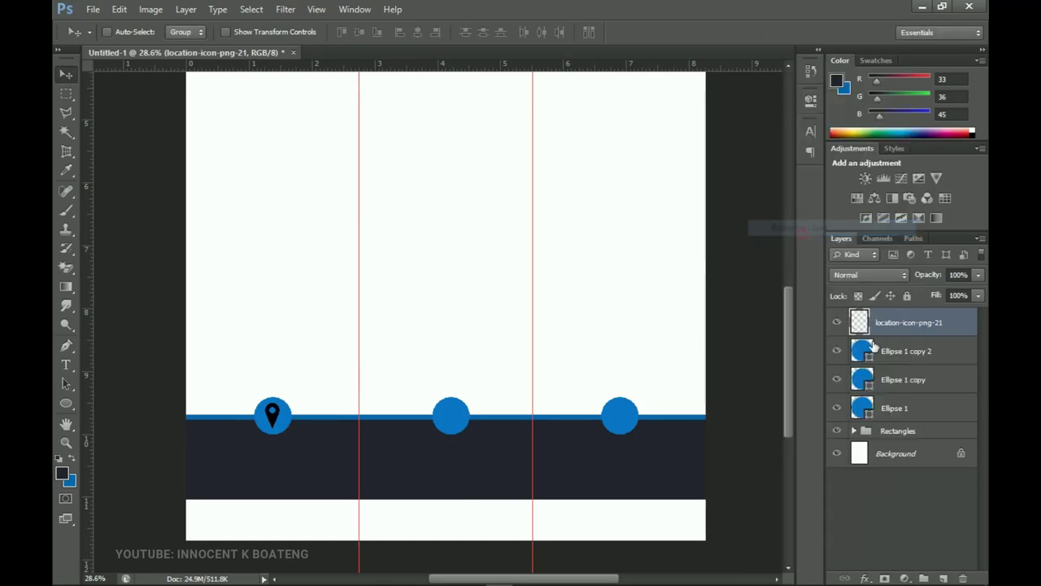
{"action": "right_click", "coordinate": [909, 323]}
{"action": "left_click", "coordinate": [777, 96]}
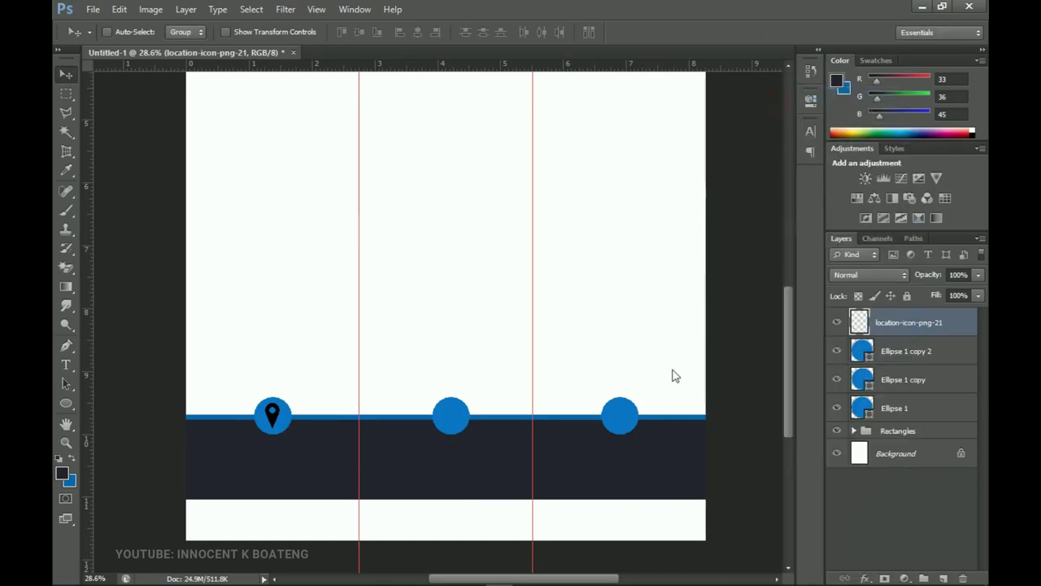
{"action": "left_click", "coordinate": [564, 352]}
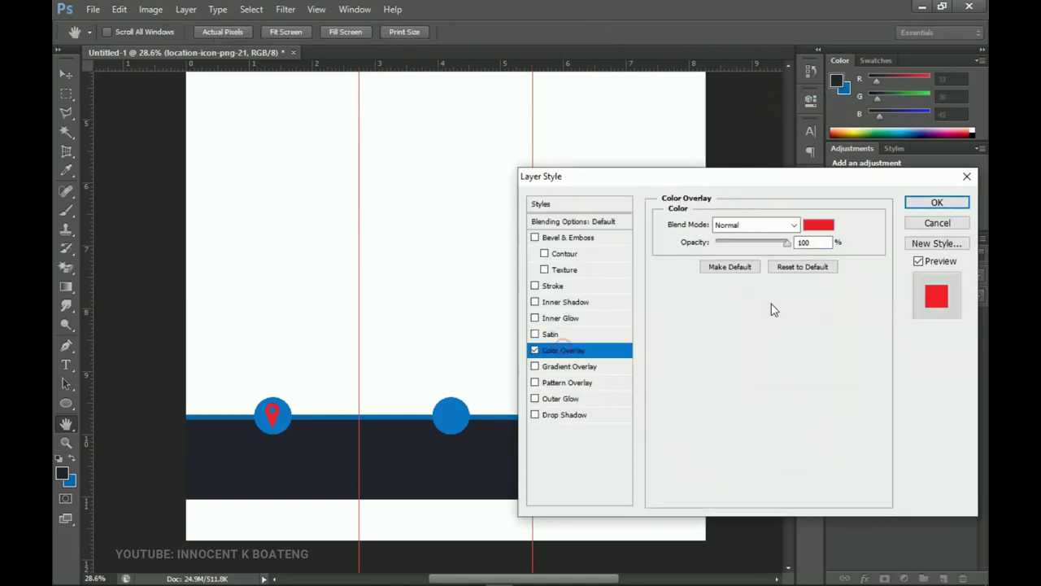
{"action": "left_click", "coordinate": [818, 224]}
{"action": "mouse_move", "coordinate": [645, 355]}
{"action": "left_mouse_down"}
{"action": "mouse_move", "coordinate": [609, 372]}
{"action": "mouse_move", "coordinate": [572, 340]}
{"action": "left_mouse_up"}
{"action": "left_click", "coordinate": [918, 330]}
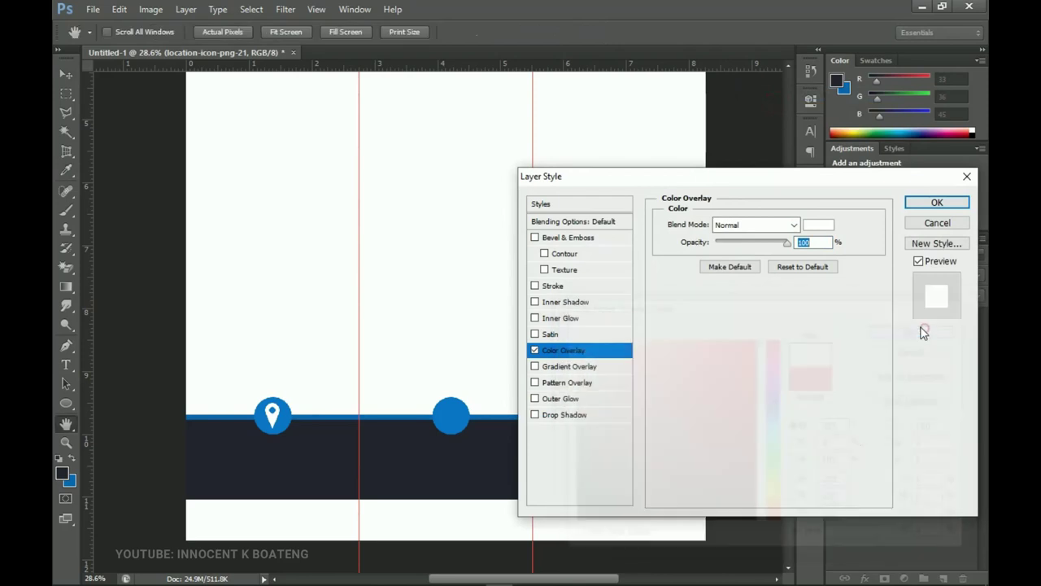
{"action": "left_click", "coordinate": [935, 203]}
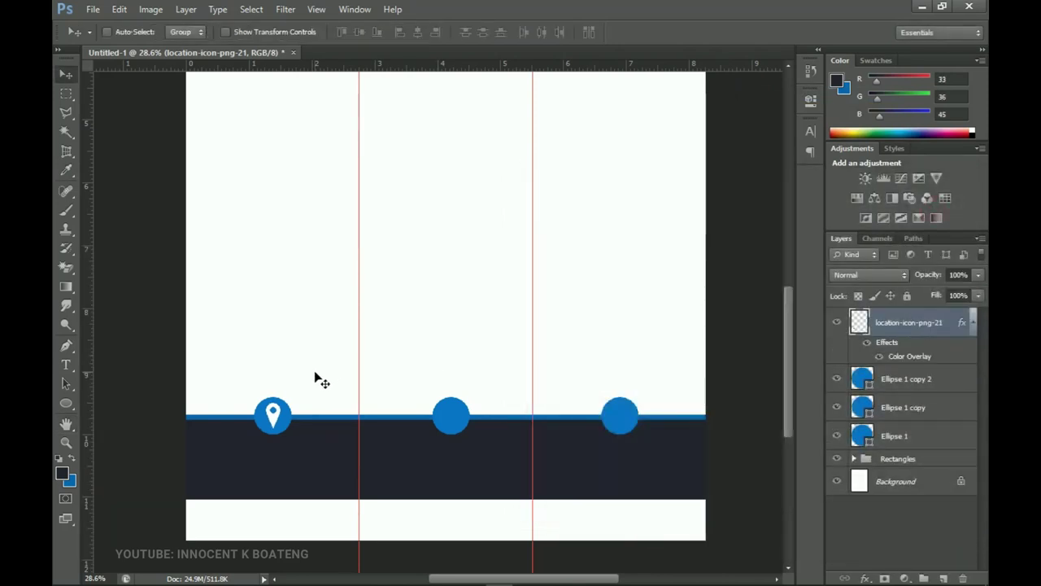
{"action": "key", "text": "z"}
{"action": "left_click_drag", "start_coordinate": [275, 452], "coordinate": [387, 400]}
{"action": "key", "text": "v"}
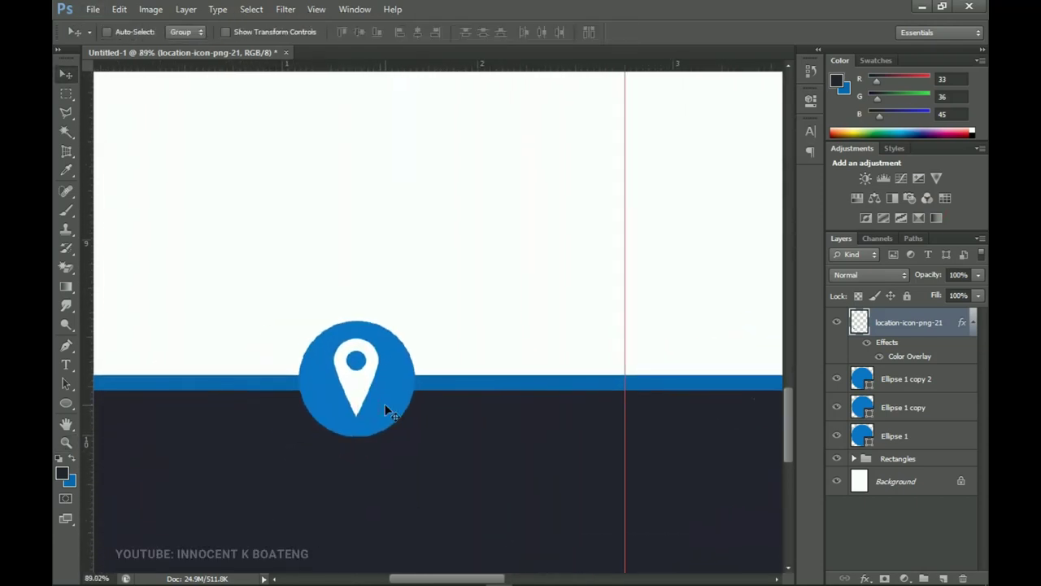
{"action": "left_click", "coordinate": [972, 323]}
- Switch to the letterhead folder in File Explorer and place the call icon (2) image into the letterhead document
{"action": "key", "text": "z"}
{"action": "left_click_drag", "start_coordinate": [395, 337], "coordinate": [407, 378], "text": "alt"}
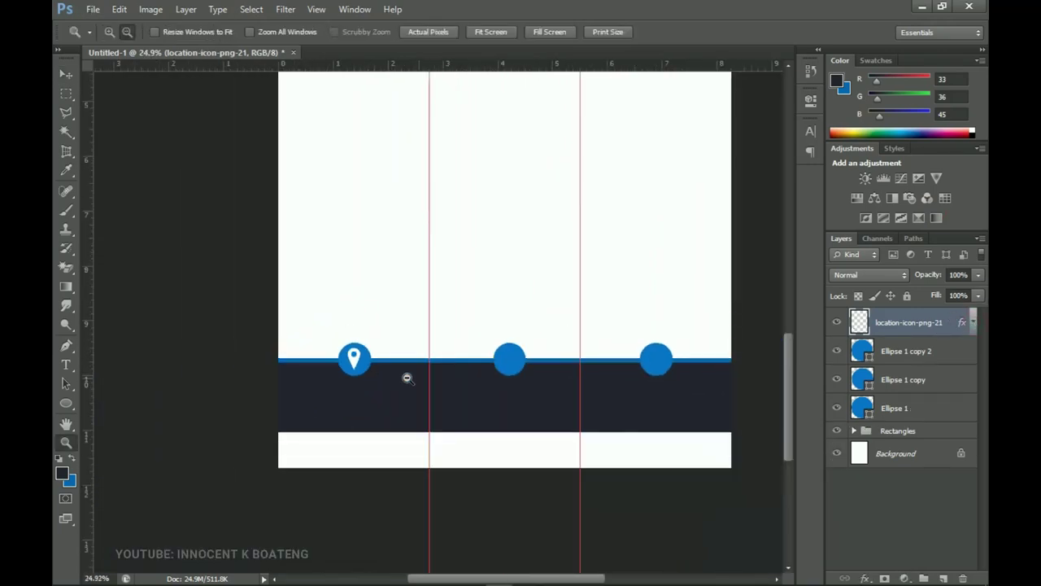
{"action": "key", "text": "v"}
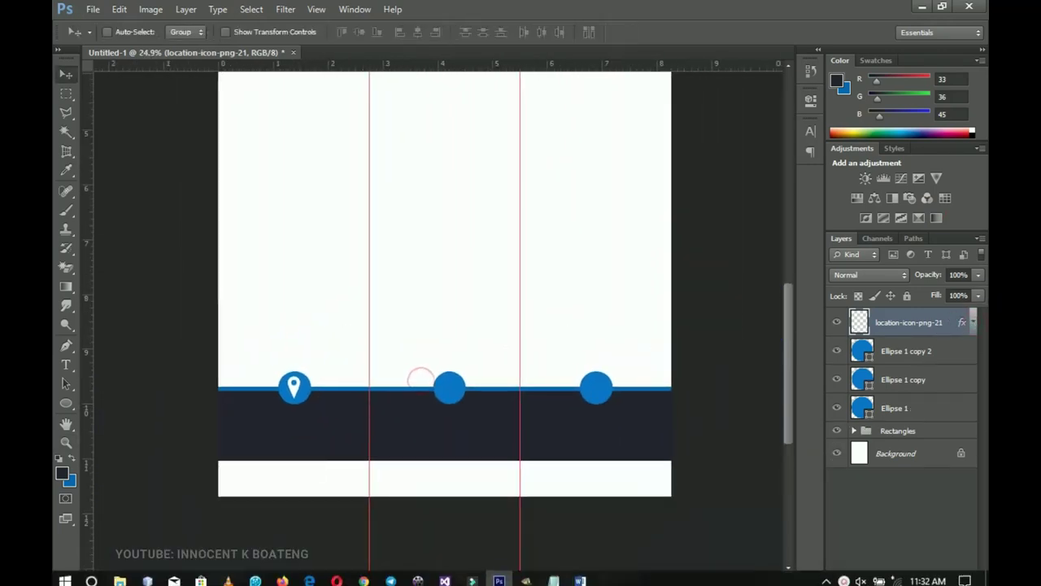
{"action": "left_click", "coordinate": [122, 574]}
{"action": "left_click", "coordinate": [211, 190]}
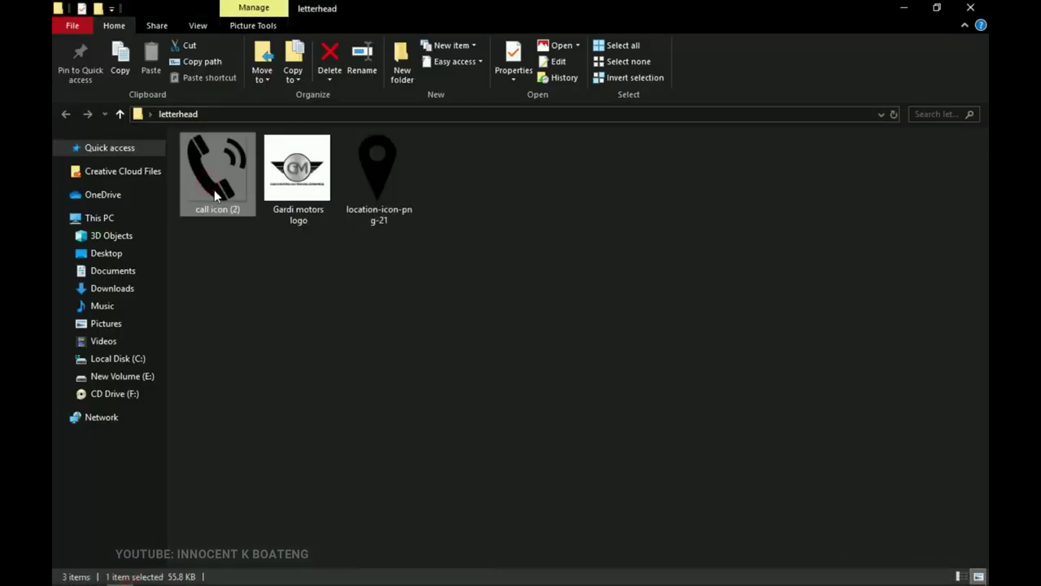
{"action": "left_click_drag", "start_coordinate": [215, 193], "coordinate": [456, 411]}
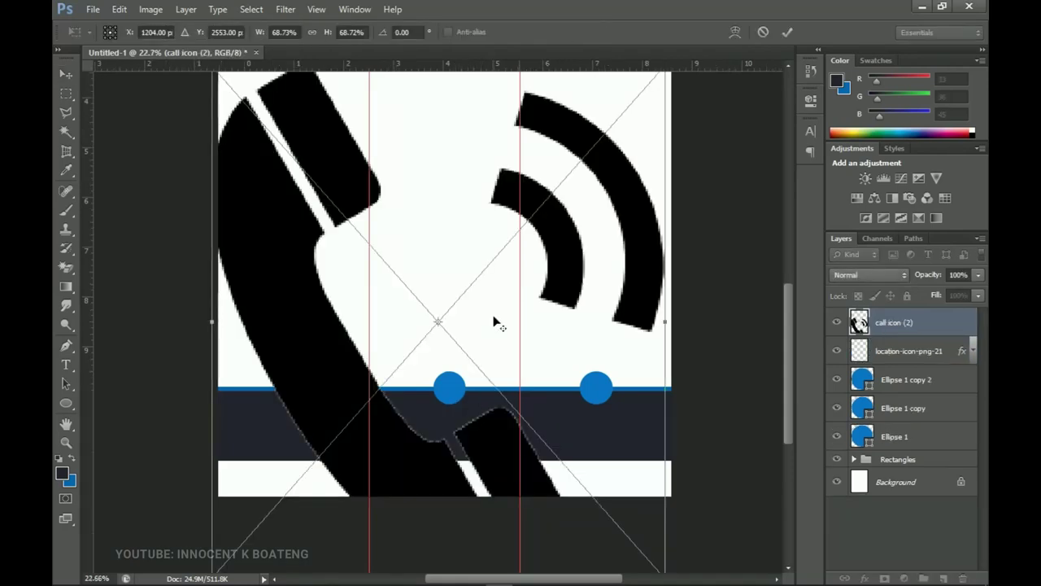
- Scale the placed call icon down to about 3.94% and commit the placement
{"action": "key", "text": "ctrl+minus"}
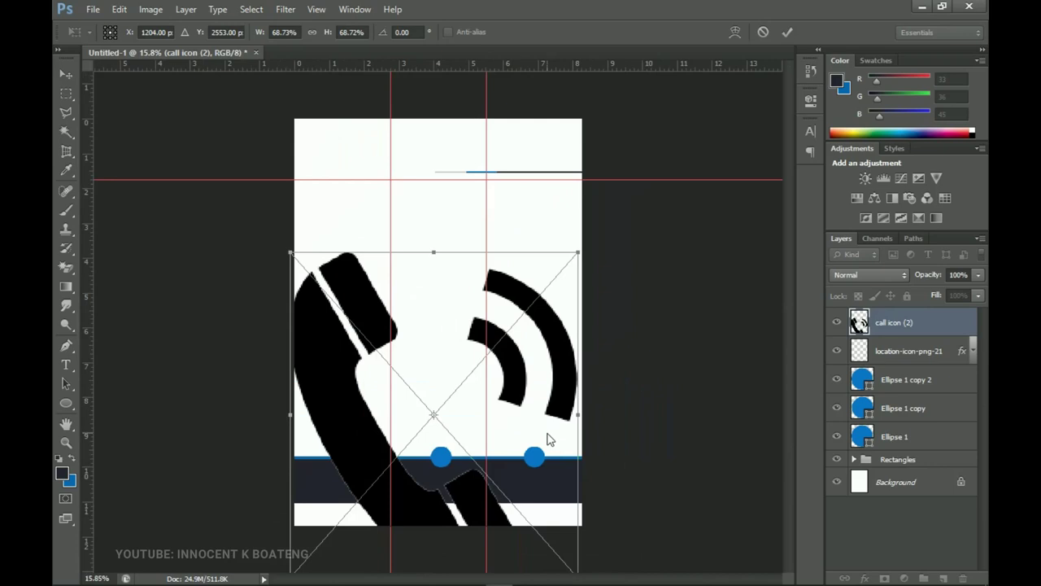
{"action": "left_click_drag", "start_coordinate": [579, 253], "coordinate": [455, 414]}
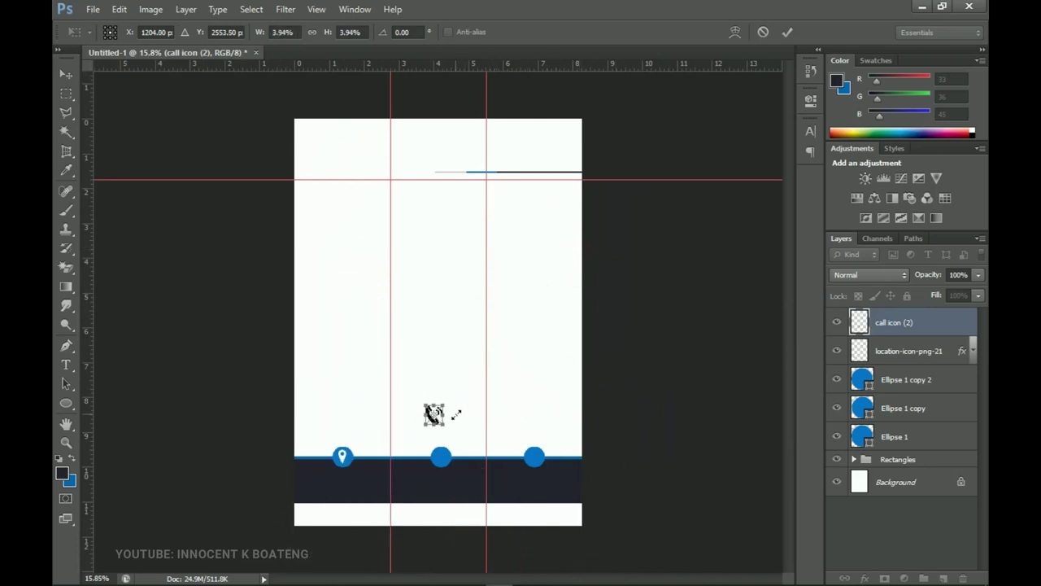
{"action": "key", "text": "Return"}
- Move the call icon onto the middle blue circle and scale it to about 2.77% so it fits inside
{"action": "key", "text": "z"}
{"action": "left_click", "coordinate": [458, 415]}
{"action": "left_click_drag", "start_coordinate": [440, 465], "coordinate": [466, 407]}
{"action": "key", "text": "v"}
{"action": "key", "text": "ctrl+t"}
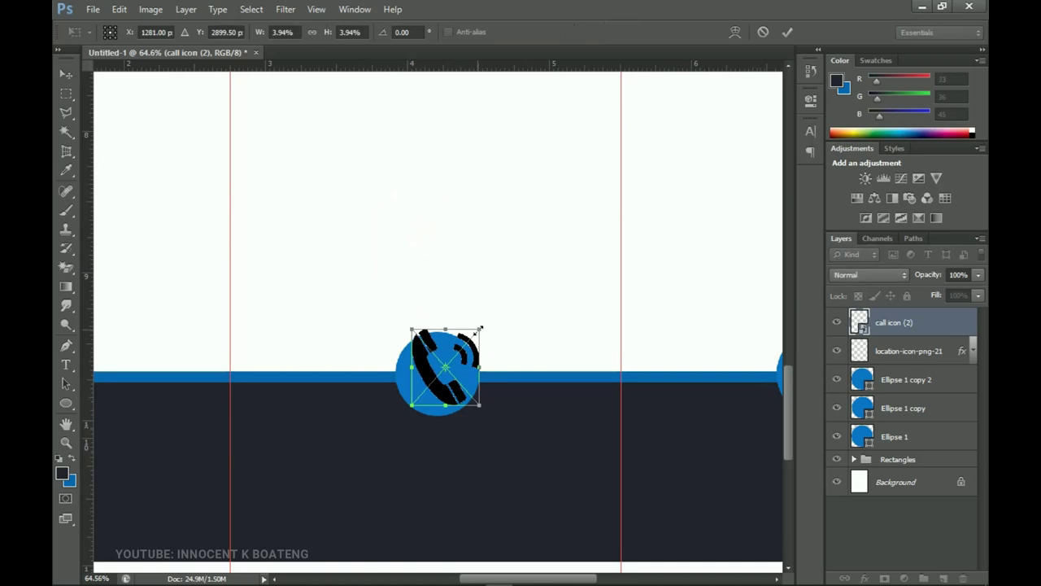
{"action": "left_click_drag", "start_coordinate": [479, 330], "coordinate": [454, 396]}
{"action": "key", "text": "Return"}
{"action": "key", "text": "ctrl+t"}
{"action": "key", "text": "Return"}
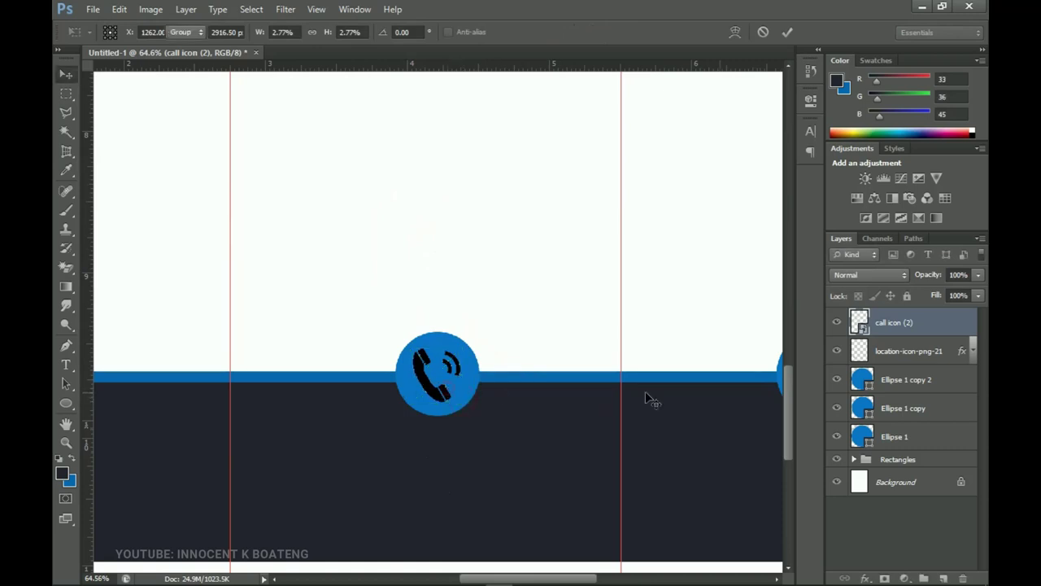
- Rasterize the call icon layer and copy the location icon's white Color Overlay effect onto it
{"action": "right_click", "coordinate": [901, 324]}
{"action": "left_click", "coordinate": [795, 234]}
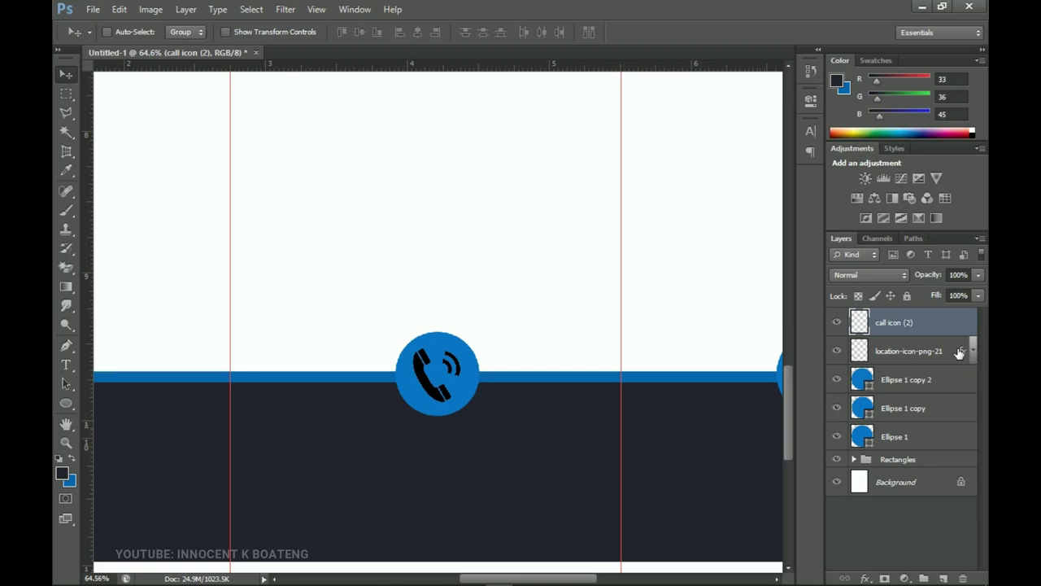
{"action": "left_click_drag", "start_coordinate": [962, 355], "coordinate": [962, 323]}
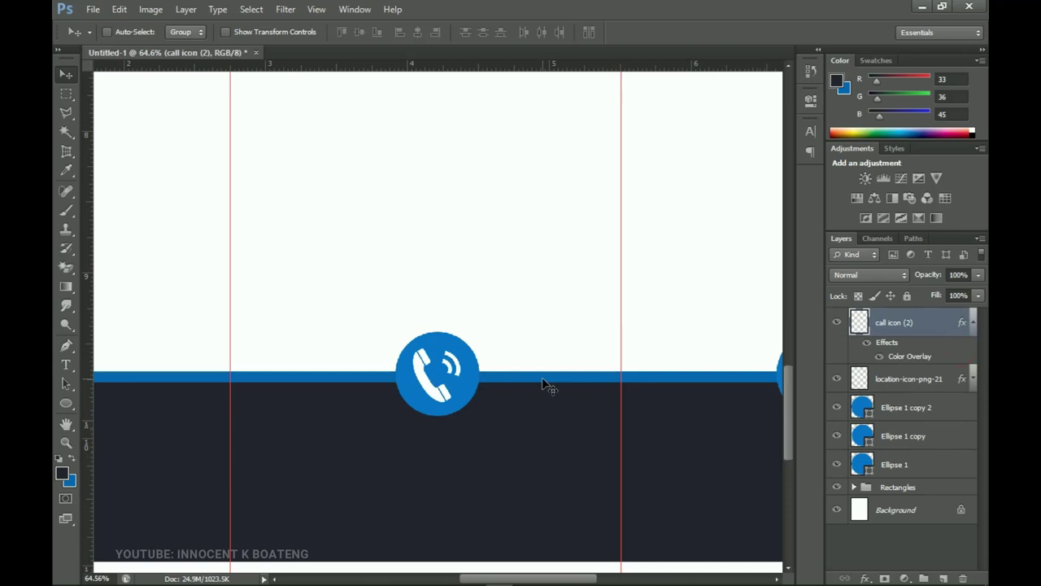
{"action": "left_click", "coordinate": [972, 322]}
- Draw a globe custom shape about 112 px wide on the right blue circle of the footer strip
{"action": "left_click_drag", "start_coordinate": [739, 330], "coordinate": [328, 314]}
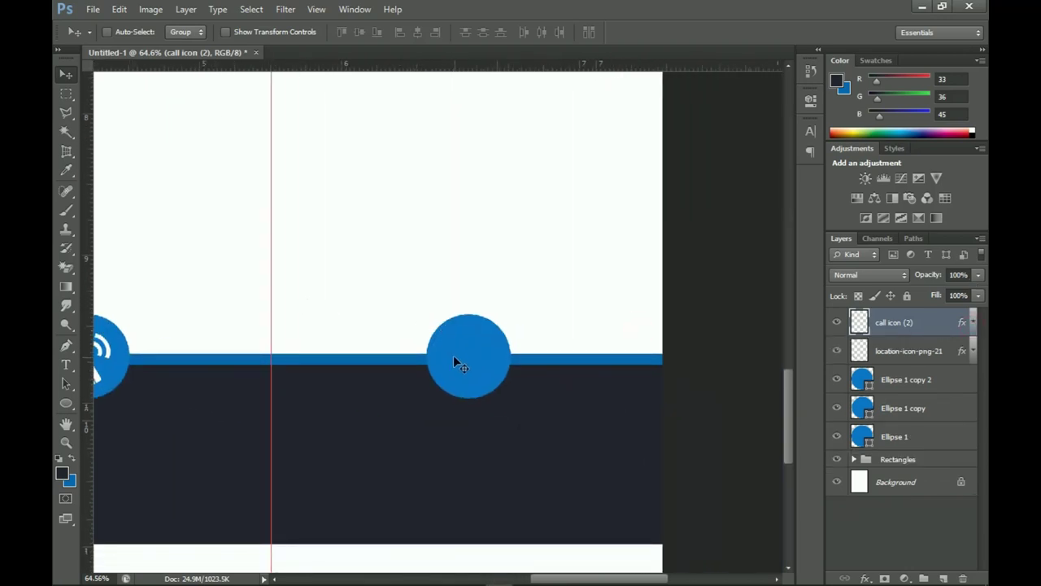
{"action": "scroll", "coordinate": [454, 359], "scroll_direction": "down", "scroll_amount": 2}
{"action": "scroll", "coordinate": [458, 365], "scroll_direction": "up", "scroll_amount": 1}
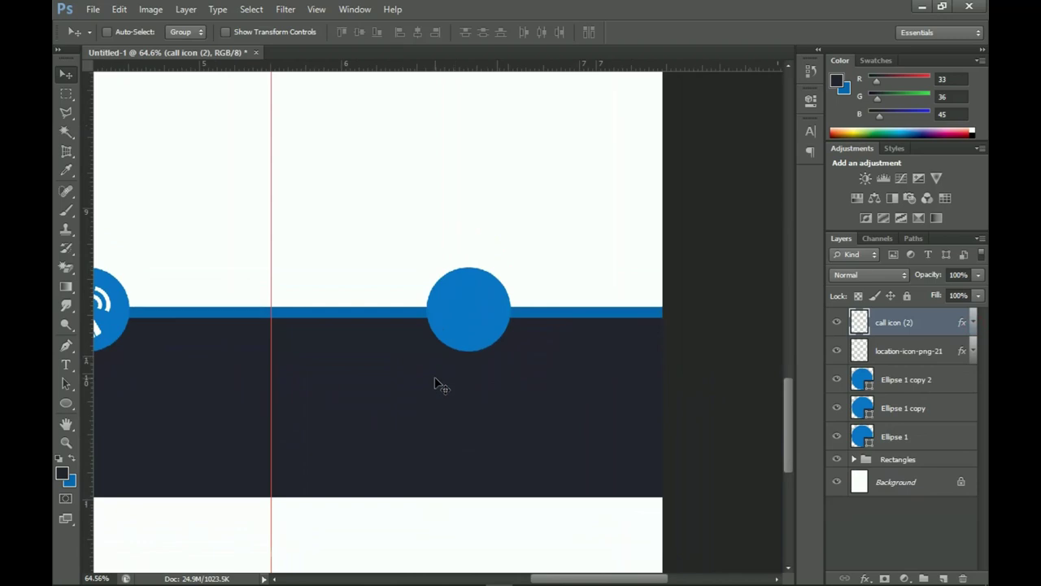
{"action": "left_click", "coordinate": [65, 404]}
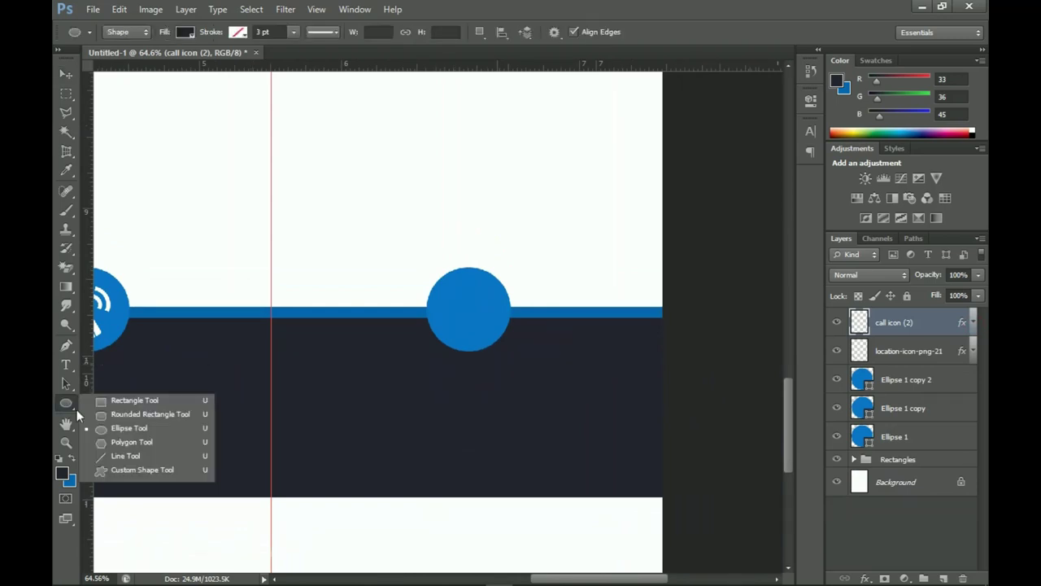
{"action": "left_click", "coordinate": [125, 468]}
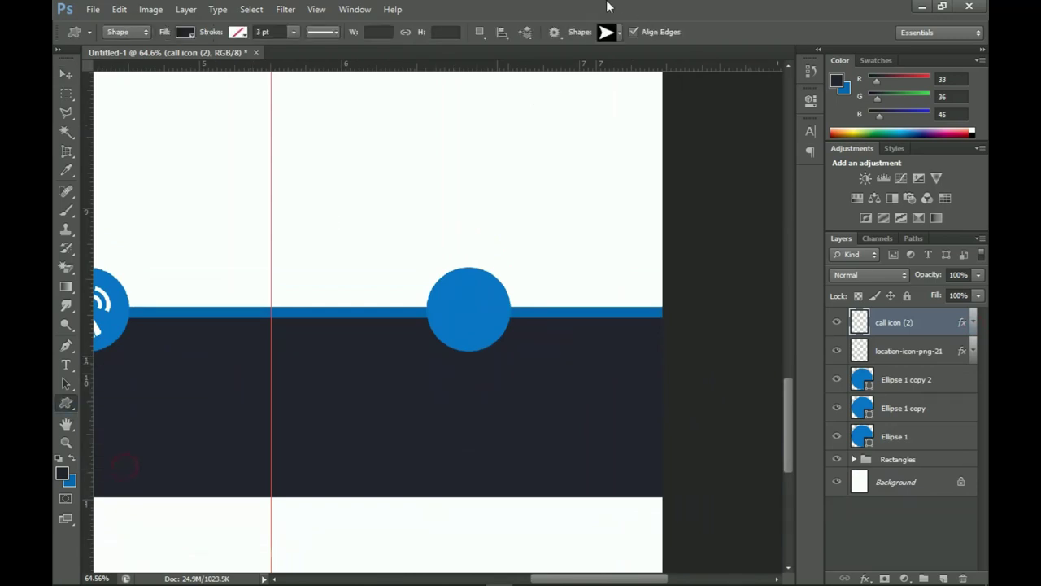
{"action": "left_click", "coordinate": [616, 33]}
{"action": "scroll", "coordinate": [622, 79], "scroll_direction": "down", "scroll_amount": 4}
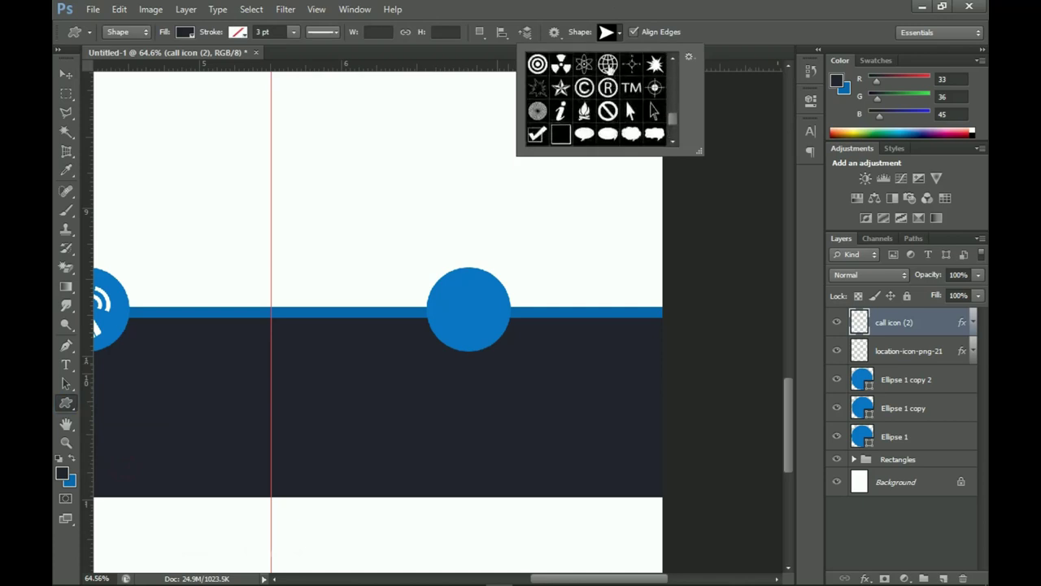
{"action": "left_click", "coordinate": [608, 65]}
{"action": "left_click_drag", "start_coordinate": [456, 289], "coordinate": [509, 356]}
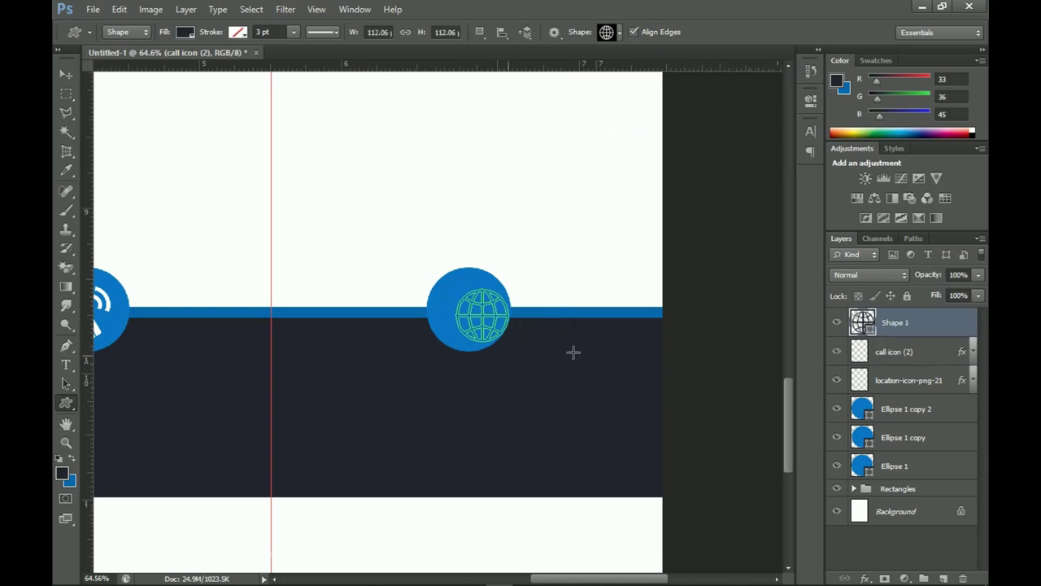
- Recolor the globe shape white, #ffffff, and center it on the right blue circle
{"action": "double_click", "coordinate": [863, 323]}
{"action": "left_click", "coordinate": [571, 340]}
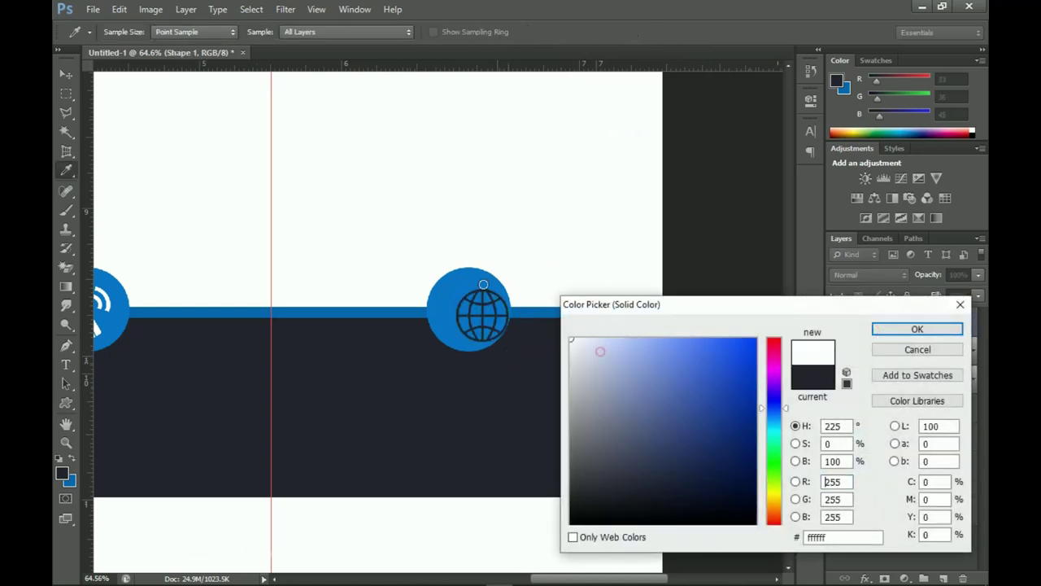
{"action": "left_click", "coordinate": [917, 328]}
{"action": "key", "text": "v"}
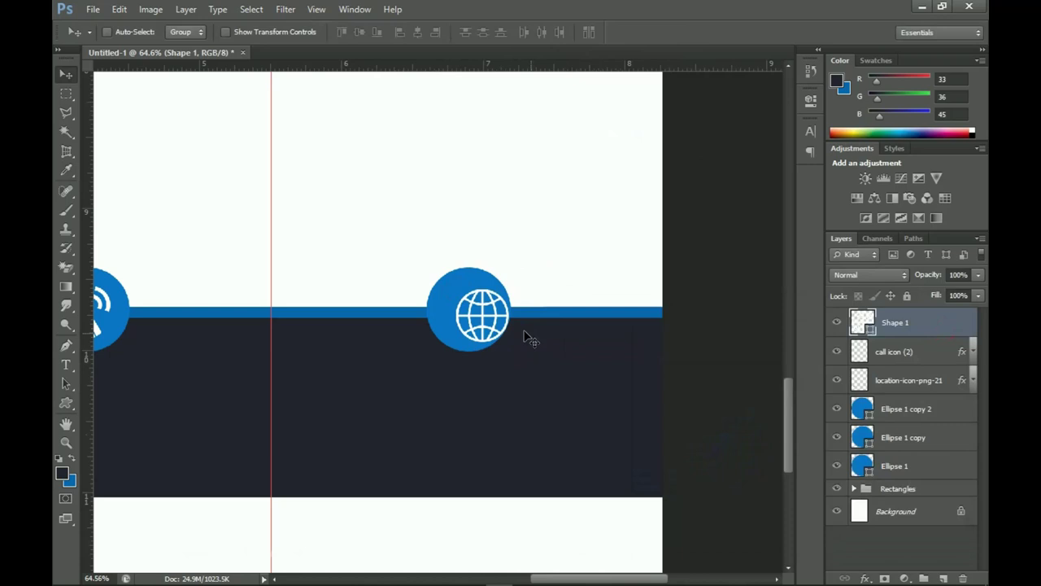
{"action": "left_click_drag", "start_coordinate": [525, 339], "coordinate": [516, 329]}
- Group the globe, call icon, location icon and three ellipse layers, and name the group circles
{"action": "key", "text": "z"}
{"action": "key", "text": "ctrl+minus"}
{"action": "key", "text": "ctrl+minus"}
{"action": "left_click_drag", "start_coordinate": [382, 354], "coordinate": [572, 370]}
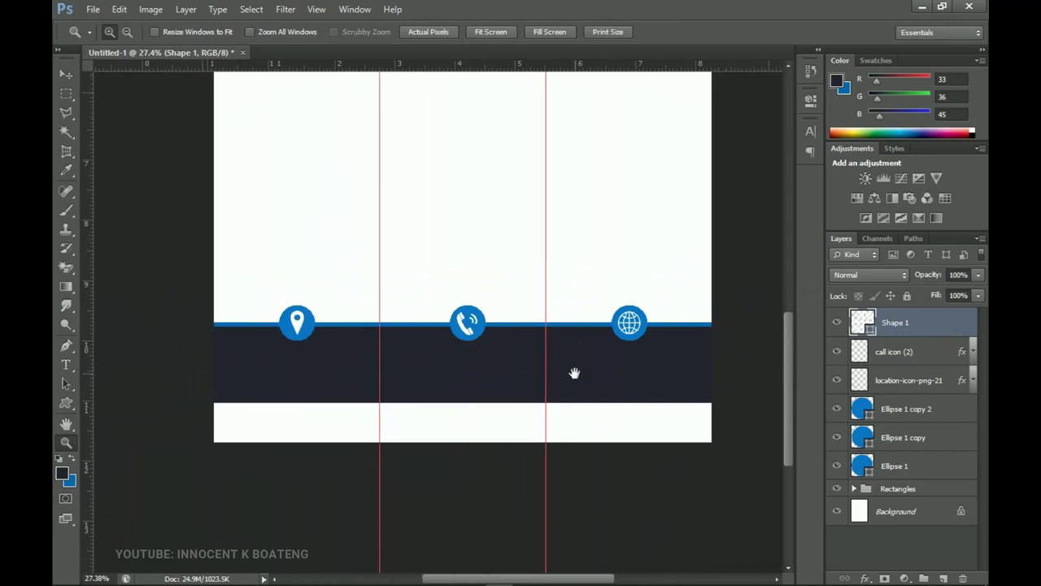
{"action": "scroll", "coordinate": [572, 372], "scroll_direction": "down", "scroll_amount": 2}
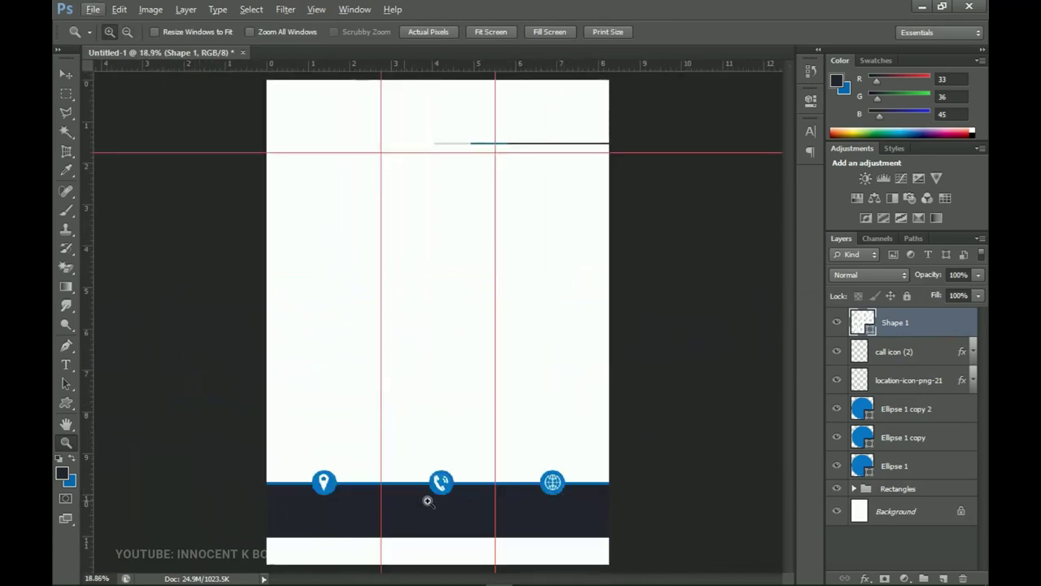
{"action": "left_click", "coordinate": [66, 75]}
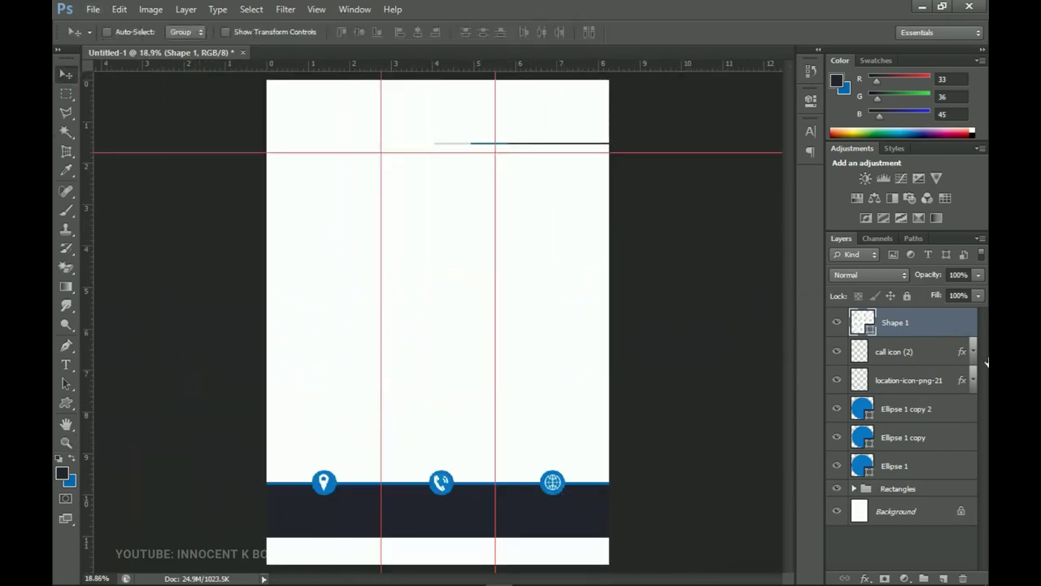
{"action": "left_click", "coordinate": [907, 465], "text": "shift"}
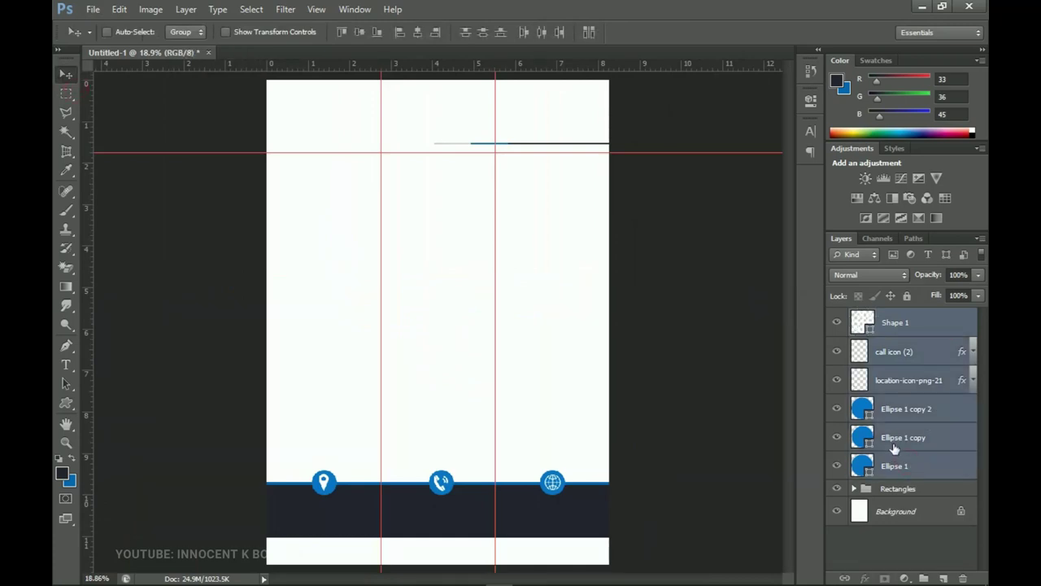
{"action": "key", "text": "ctrl+g"}
{"action": "double_click", "coordinate": [892, 316]}
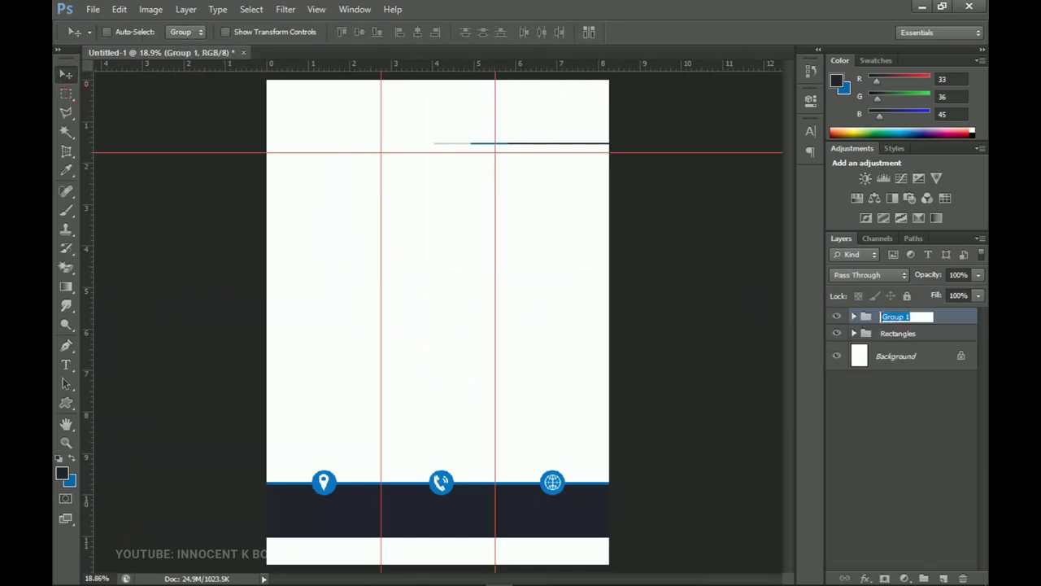
{"action": "type", "text": "circles"}
{"action": "key", "text": "Return"}
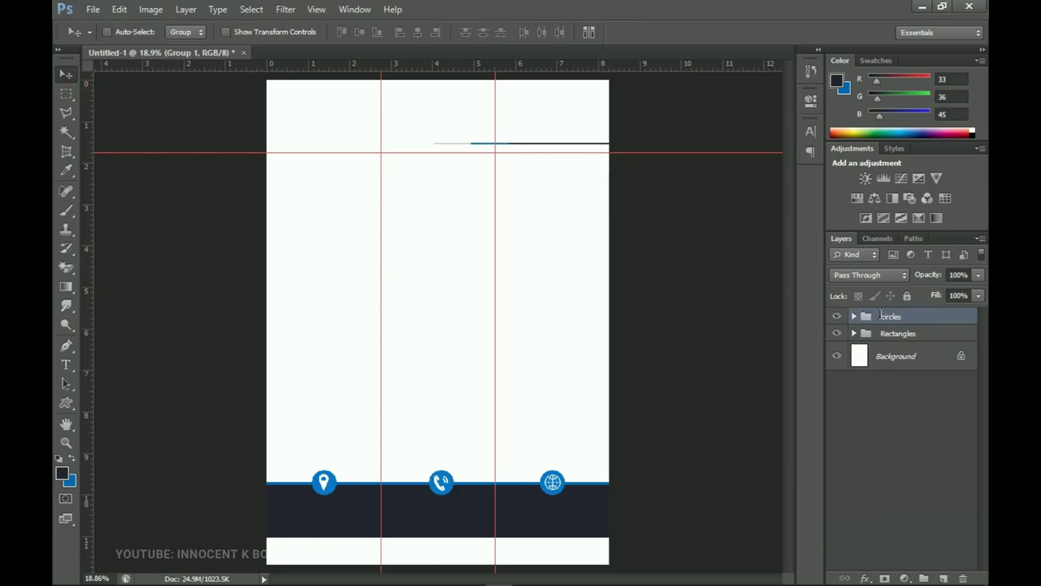
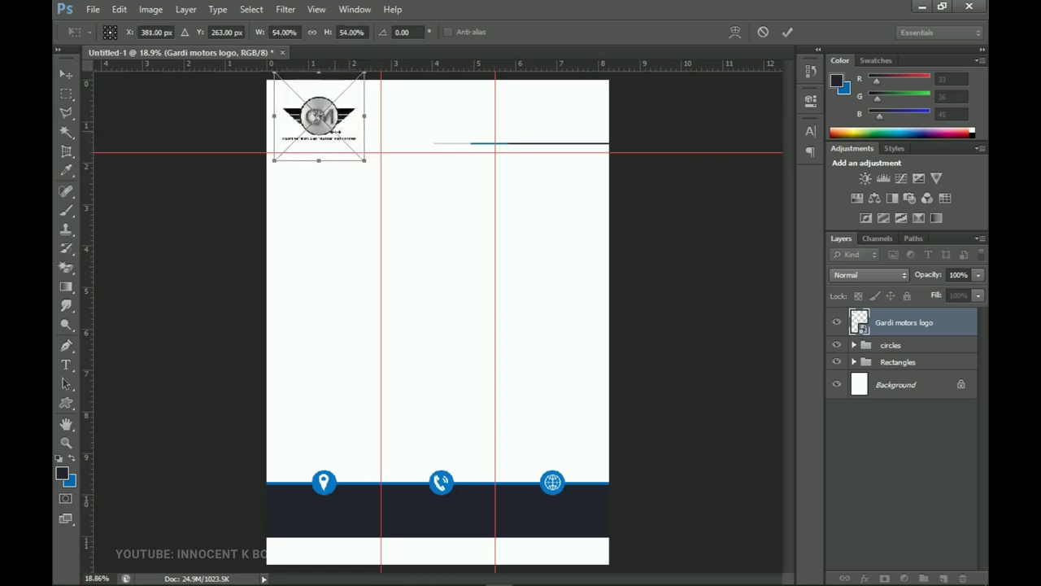
- Commit the Gardi motors logo at 54% in the page's upper-left corner and enlarge it slightly above the horizontal guide
{"action": "double_click", "coordinate": [333, 135]}
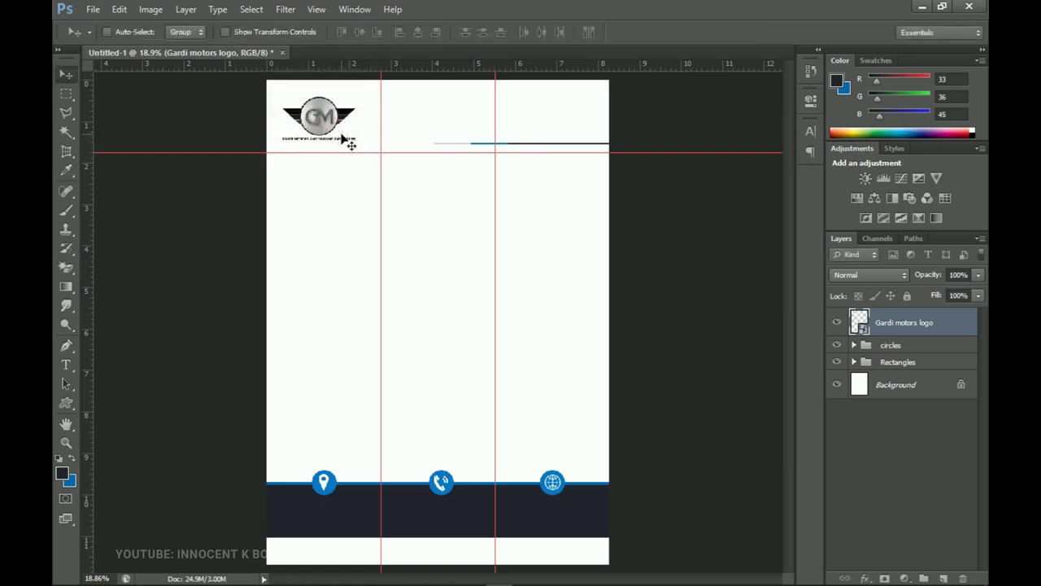
{"action": "key", "text": "ctrl+t"}
{"action": "mouse_move", "coordinate": [355, 144]}
{"action": "left_mouse_down"}
{"action": "mouse_move", "coordinate": [373, 170]}
{"action": "mouse_move", "coordinate": [351, 135]}
{"action": "left_mouse_up"}
{"action": "double_click", "coordinate": [345, 134]}
{"action": "key", "text": "z"}
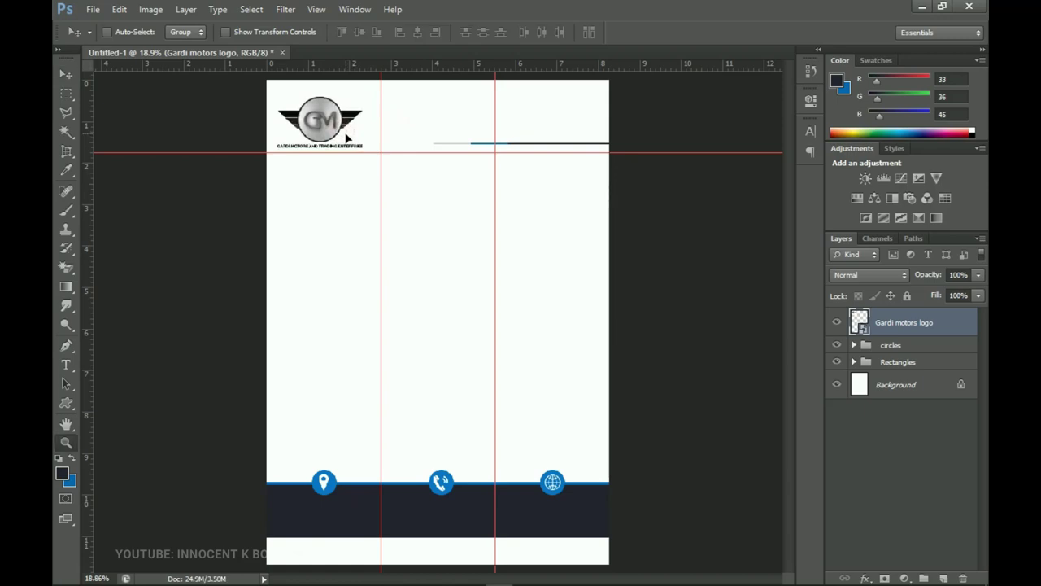
{"action": "left_click", "coordinate": [357, 132]}
{"action": "scroll", "coordinate": [360, 132], "scroll_direction": "up", "scroll_amount": 4, "text": "alt"}
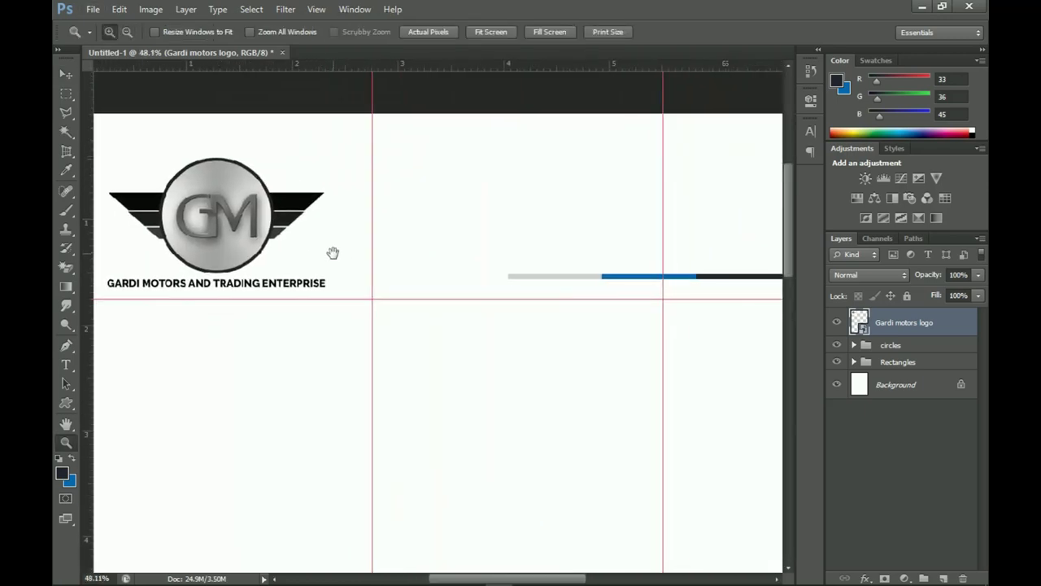
- Add the text GARDI MOTORS above the three-color header line in the HelveticaInserat font
{"action": "left_click_drag", "start_coordinate": [387, 236], "coordinate": [491, 227]}
{"action": "key", "text": "v"}
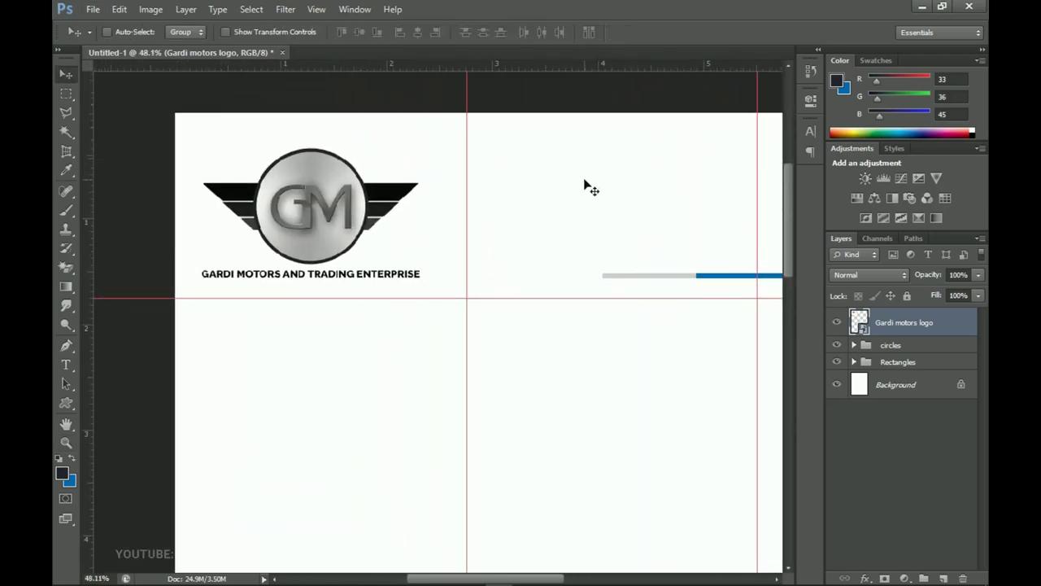
{"action": "left_click_drag", "start_coordinate": [662, 176], "coordinate": [503, 209]}
{"action": "left_click_drag", "start_coordinate": [421, 238], "coordinate": [486, 224]}
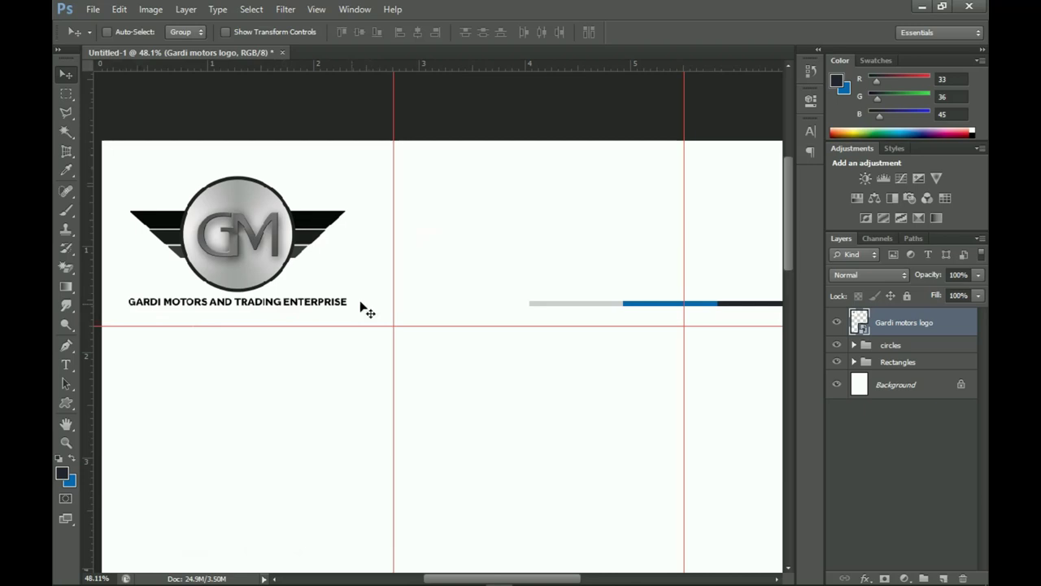
{"action": "scroll", "coordinate": [332, 302], "scroll_direction": "right", "scroll_amount": 5}
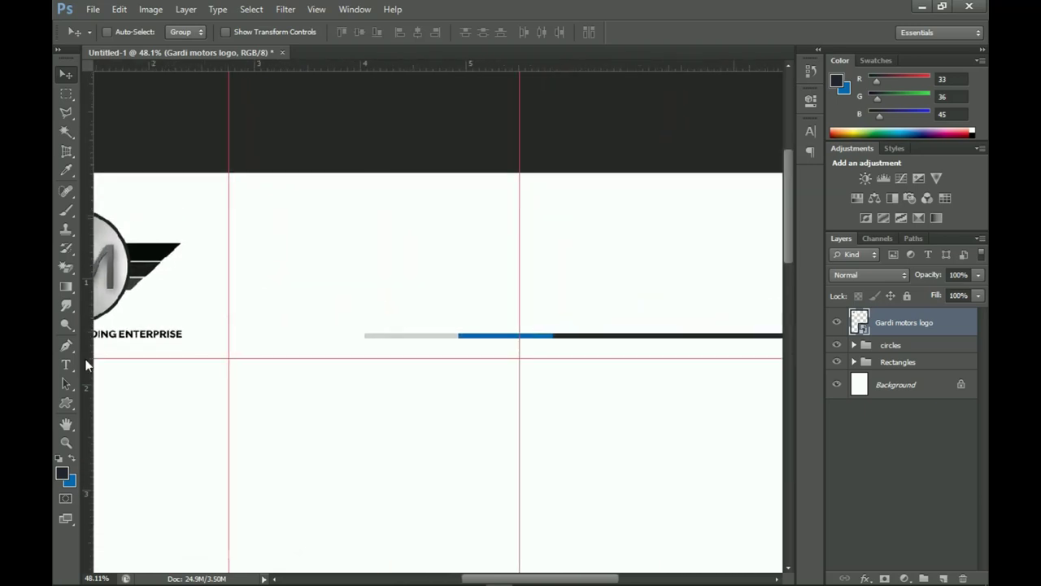
{"action": "left_click", "coordinate": [74, 364]}
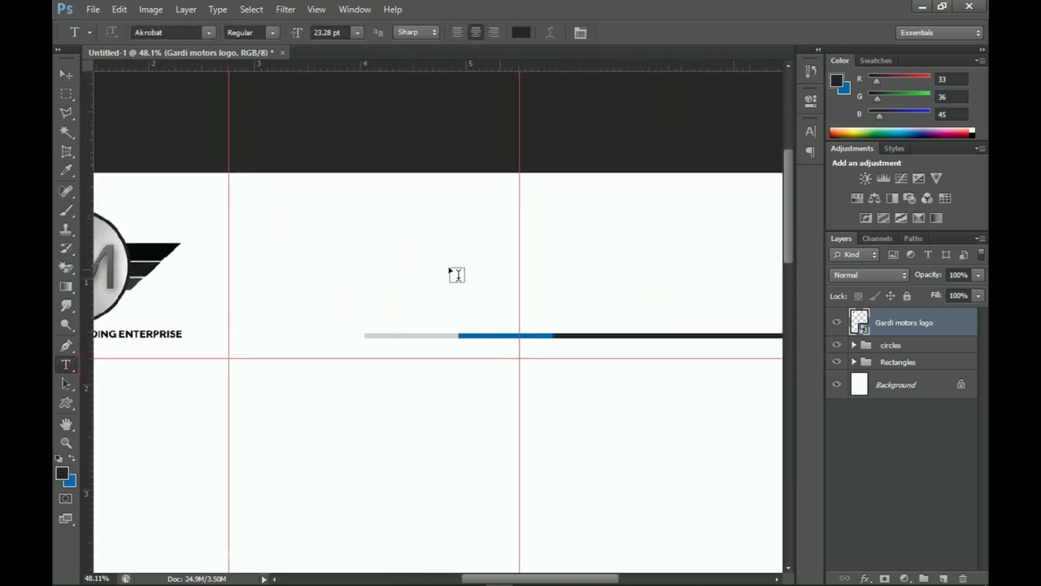
{"action": "left_click", "coordinate": [413, 252]}
{"action": "left_click", "coordinate": [179, 29]}
{"action": "type", "text": "HelveticaInserat..."}
{"action": "key", "text": "Return"}
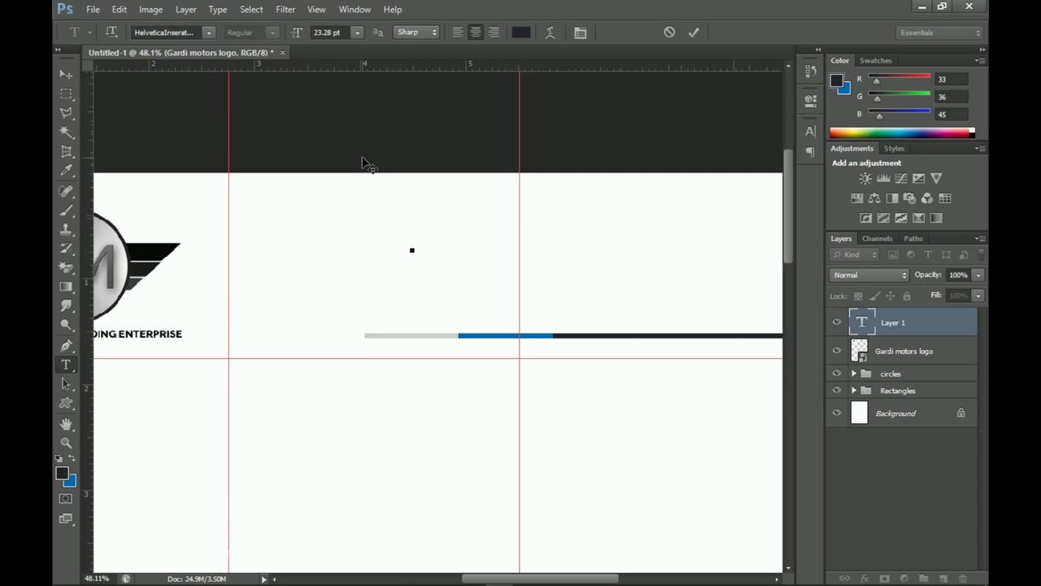
{"action": "type", "text": "GARDI MOTORS"}
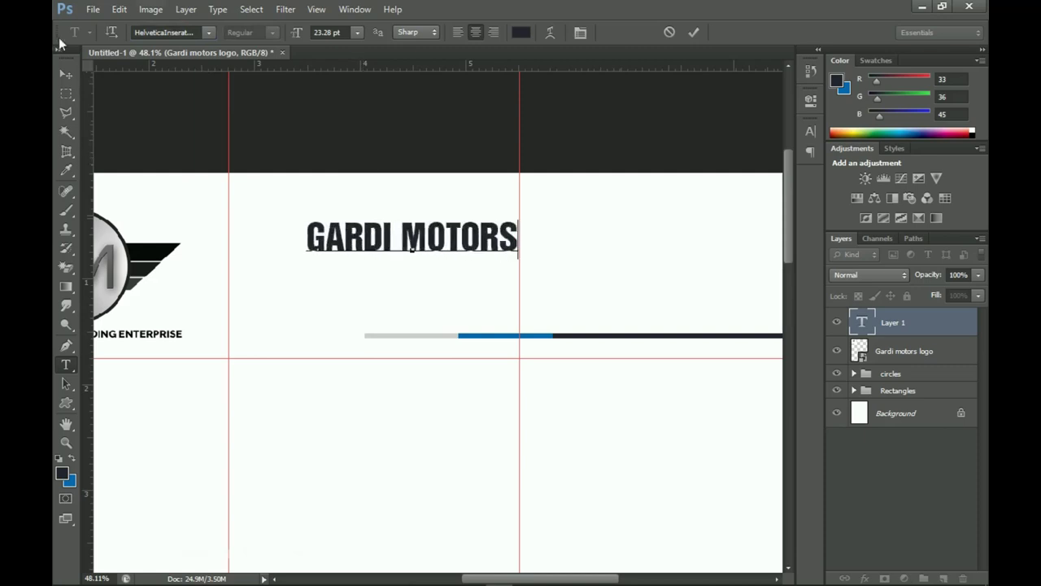
- Scale the GARDI MOTORS text to about 164% and move it above the start of the three-color line
{"action": "left_click", "coordinate": [66, 74]}
{"action": "key", "text": "ctrl+t"}
{"action": "left_click_drag", "start_coordinate": [521, 214], "coordinate": [586, 207]}
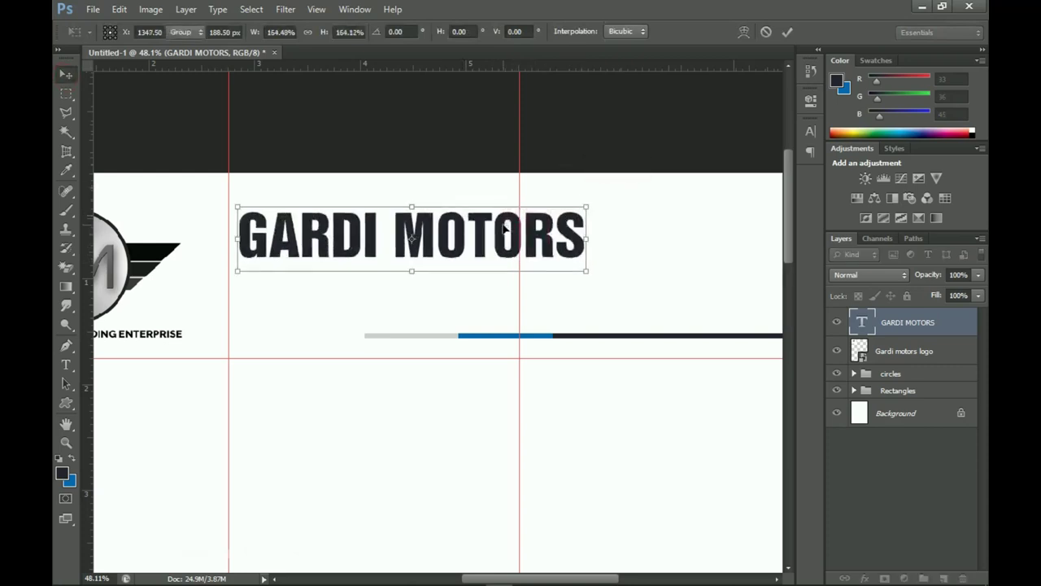
{"action": "key", "text": "Return"}
{"action": "left_click_drag", "start_coordinate": [415, 239], "coordinate": [536, 235]}
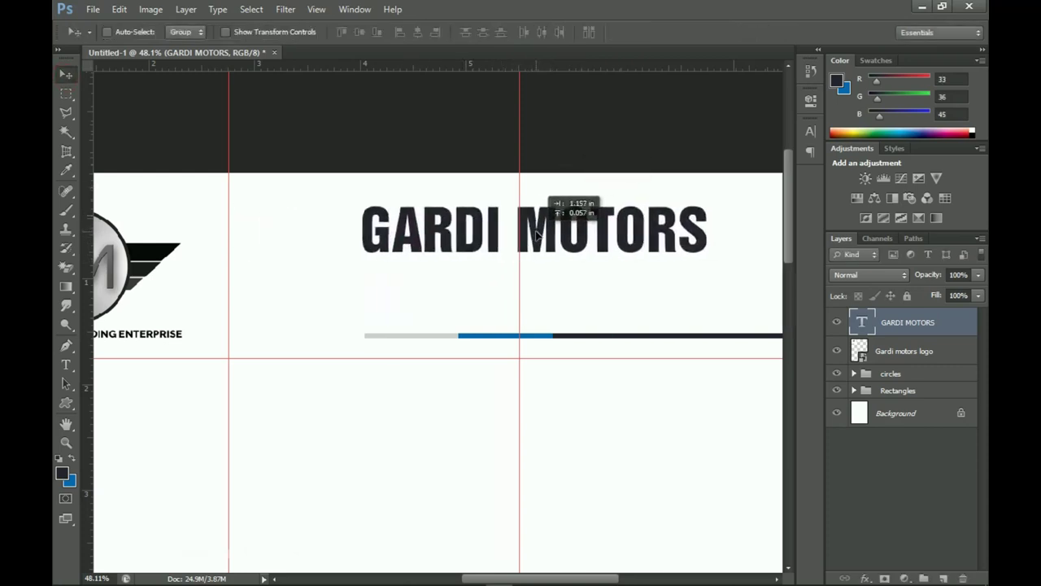
- Align the GARDI MOTORS text's left edge with the grey line's start using a temporary vertical guide, and remove that guide
{"action": "left_click_drag", "start_coordinate": [91, 312], "coordinate": [365, 306]}
{"action": "right_click", "coordinate": [390, 242]}
{"action": "left_click", "coordinate": [410, 248]}
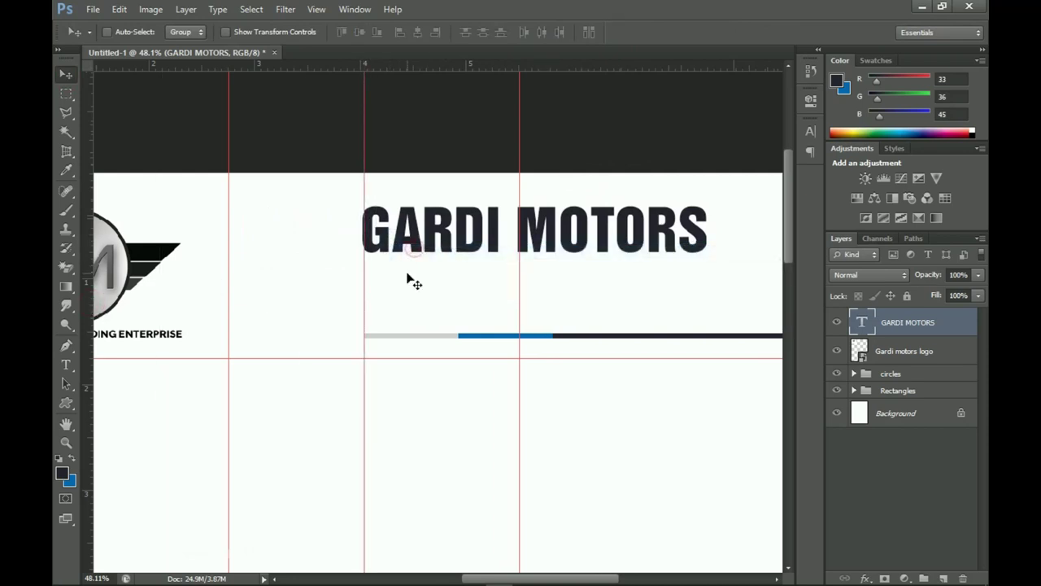
{"action": "key", "text": "Right"}
{"action": "key", "text": "Right"}
{"action": "key", "text": "Right"}
{"action": "key", "text": "Right"}
{"action": "key", "text": "Right"}
{"action": "key", "text": "Right"}
{"action": "key", "text": "Right"}
{"action": "key", "text": "Right"}
{"action": "key", "text": "Right"}
{"action": "key", "text": "Right"}
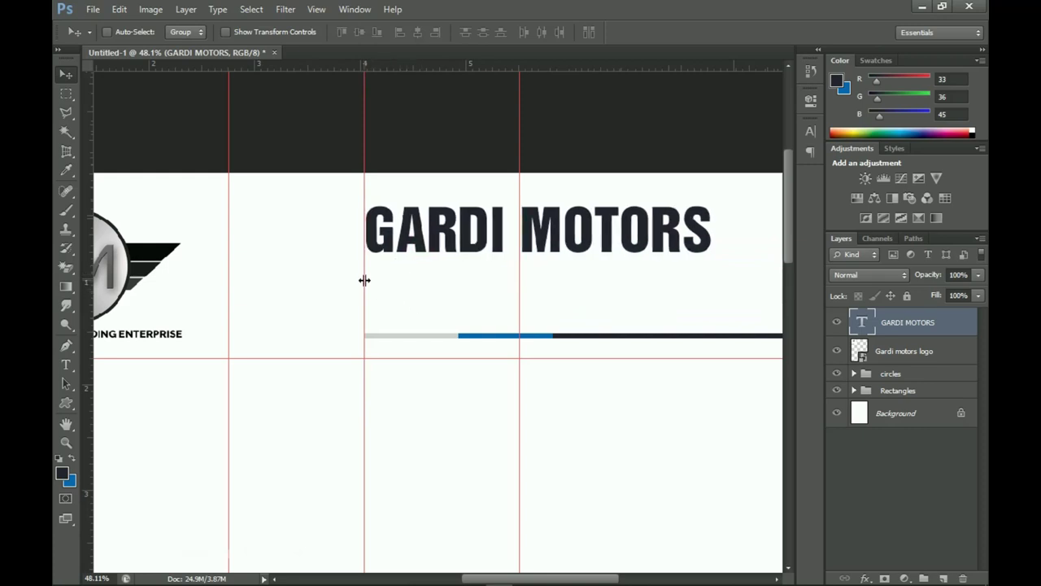
{"action": "left_click_drag", "start_coordinate": [363, 280], "coordinate": [58, 274]}
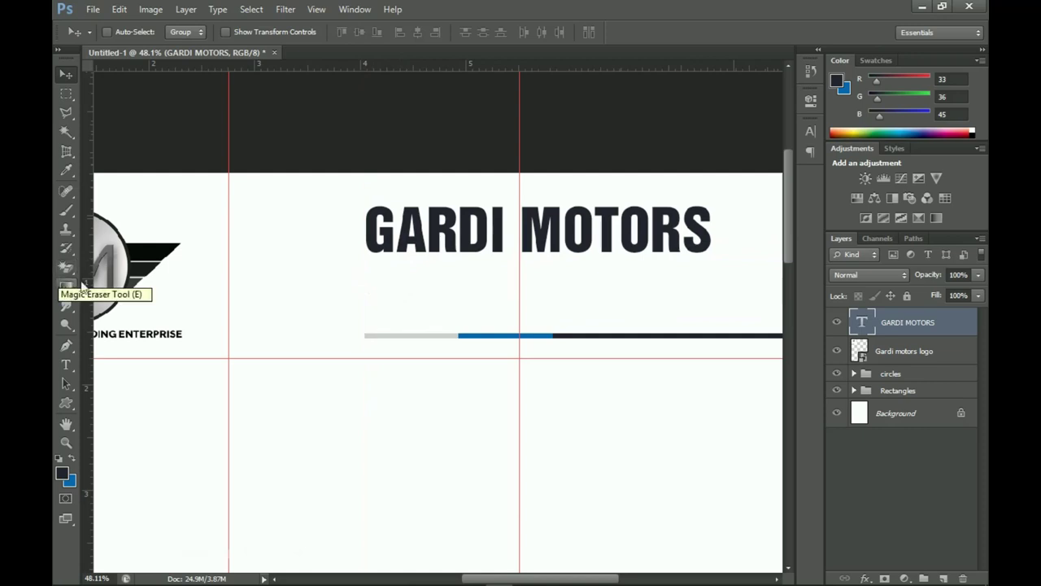
- Duplicate the GARDI MOTORS text directly below the original and change the copy to AND TRADING ENTERPRISE in capitals
{"action": "scroll", "coordinate": [341, 362], "scroll_direction": "down", "scroll_amount": 1}
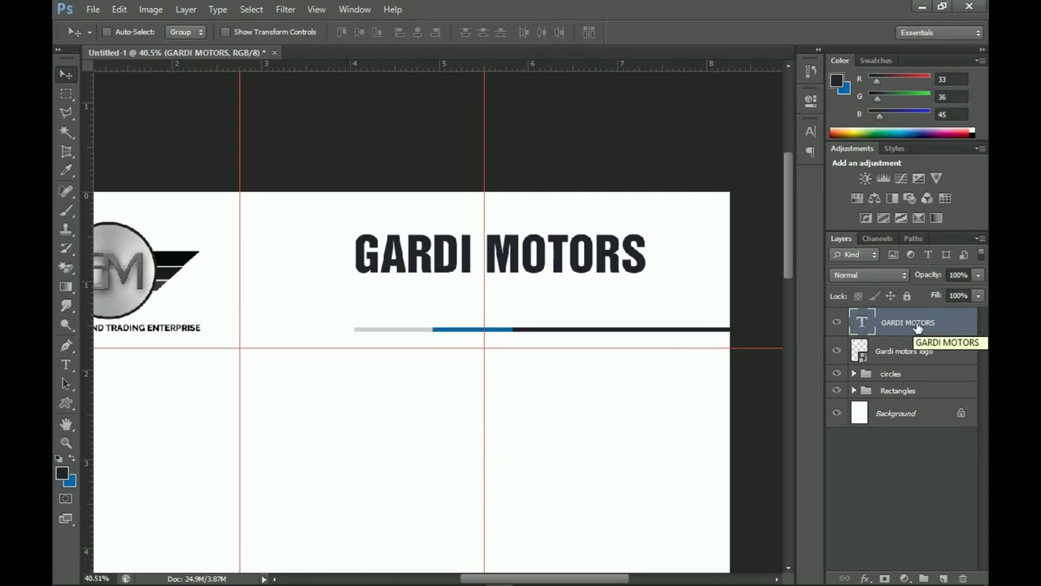
{"action": "key", "text": "ctrl+j"}
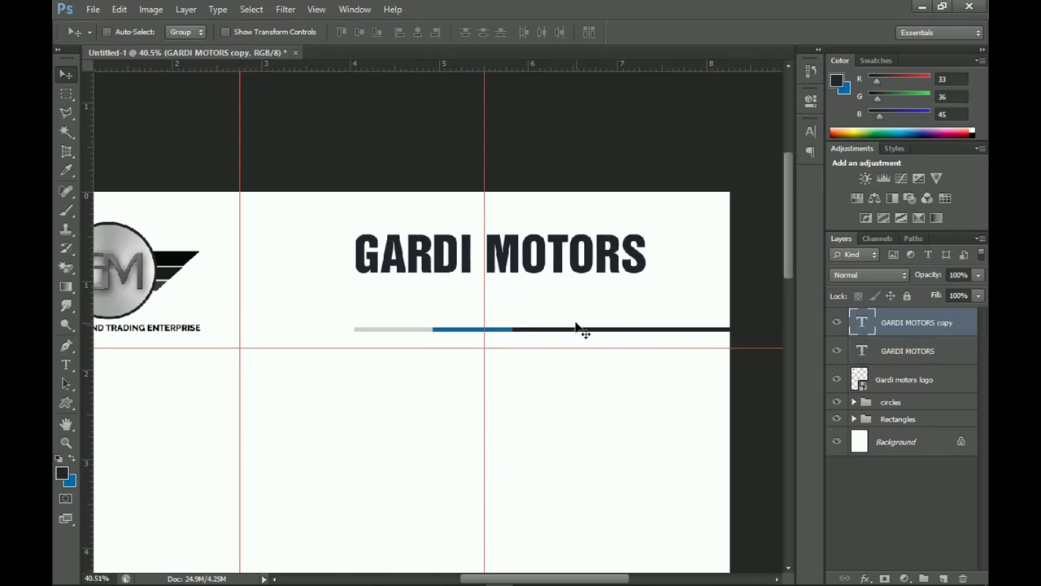
{"action": "left_click_drag", "start_coordinate": [538, 262], "coordinate": [538, 305]}
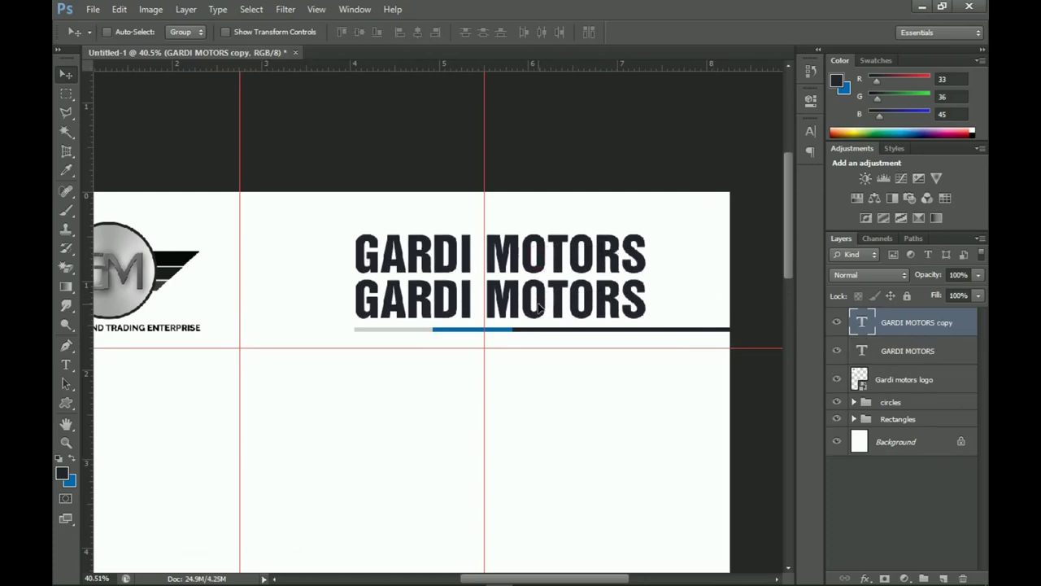
{"action": "key", "text": "t"}
{"action": "left_click", "coordinate": [543, 314]}
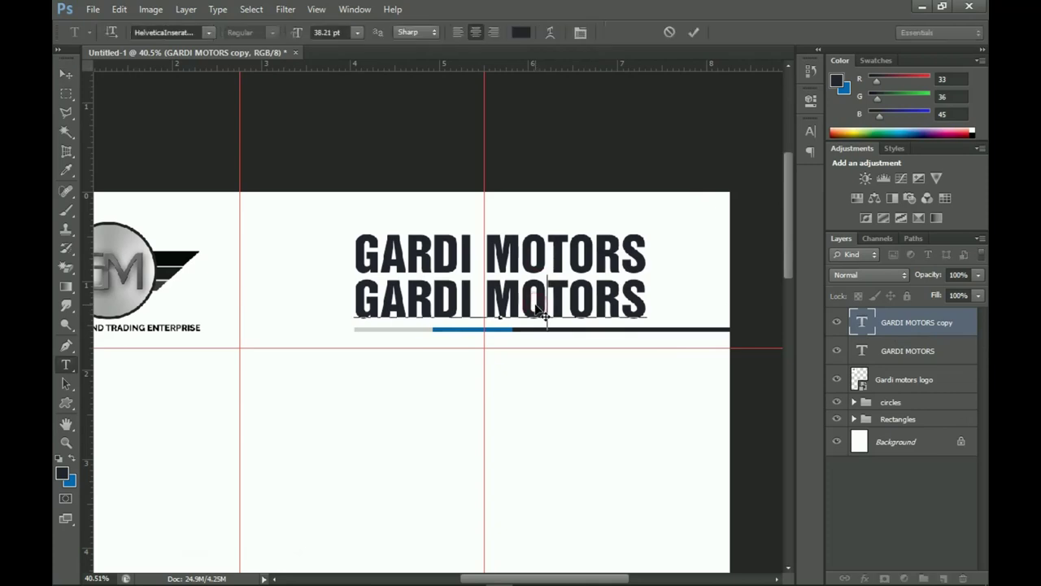
{"action": "key", "text": "ctrl+a"}
{"action": "type", "text": "and"}
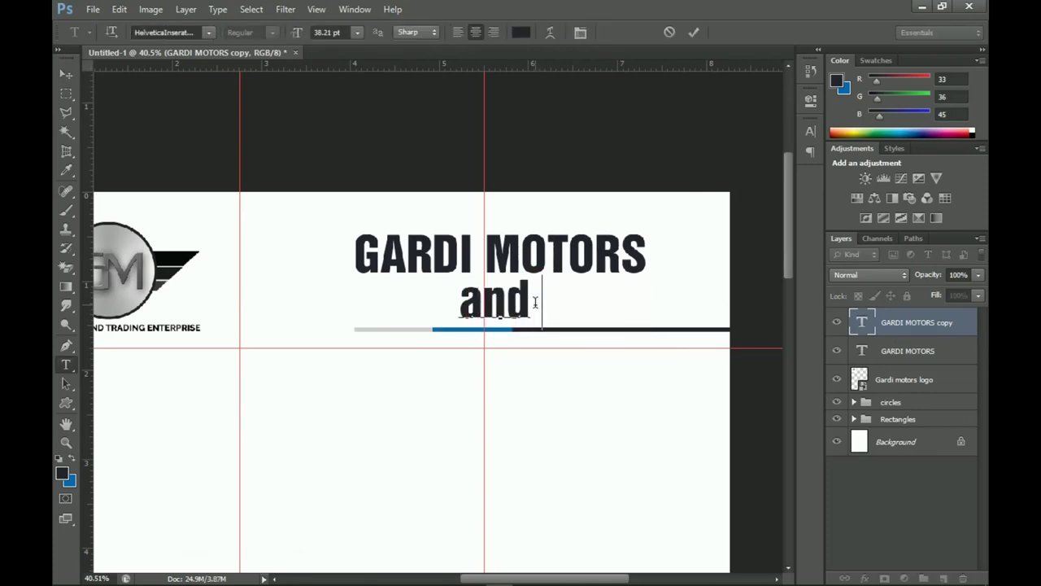
{"action": "key", "text": "ctrl+a"}
{"action": "left_click", "coordinate": [534, 303]}
{"action": "key", "text": "ctrl+shift+k"}
{"action": "type", "text": "T"}
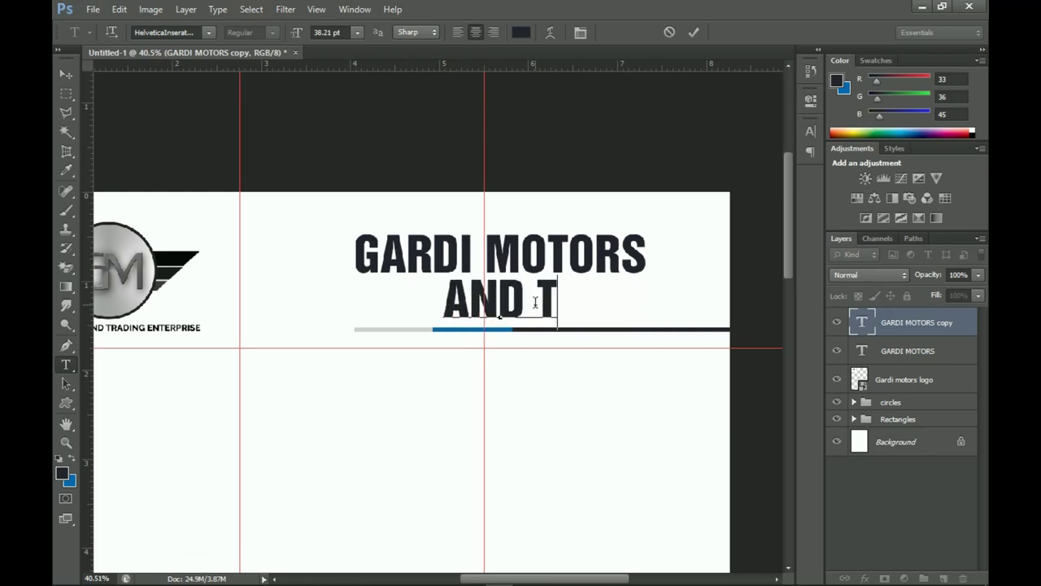
{"action": "type", "text": "RADING ENT"}
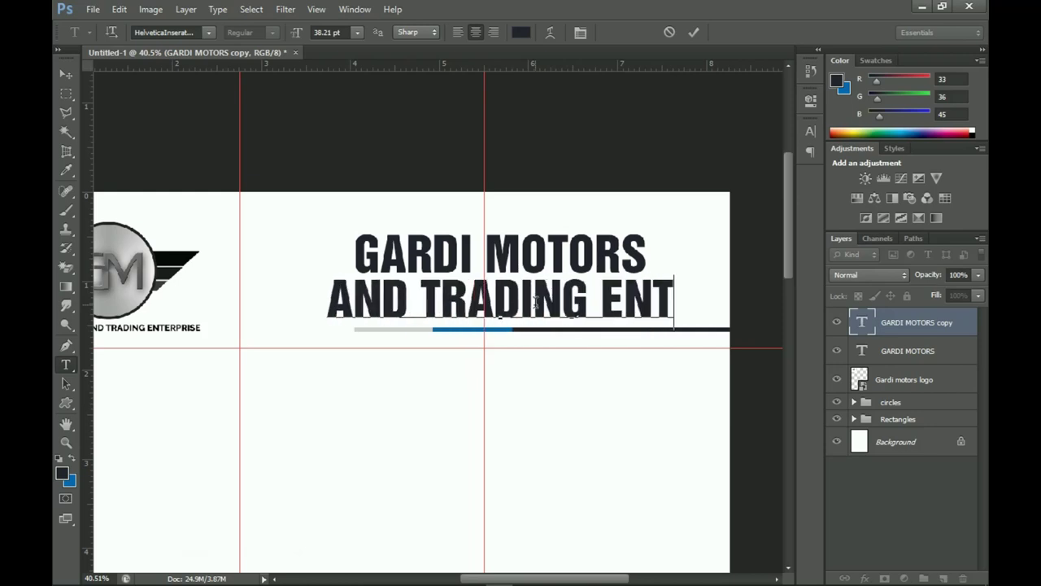
{"action": "type", "text": "ERPRIS"}
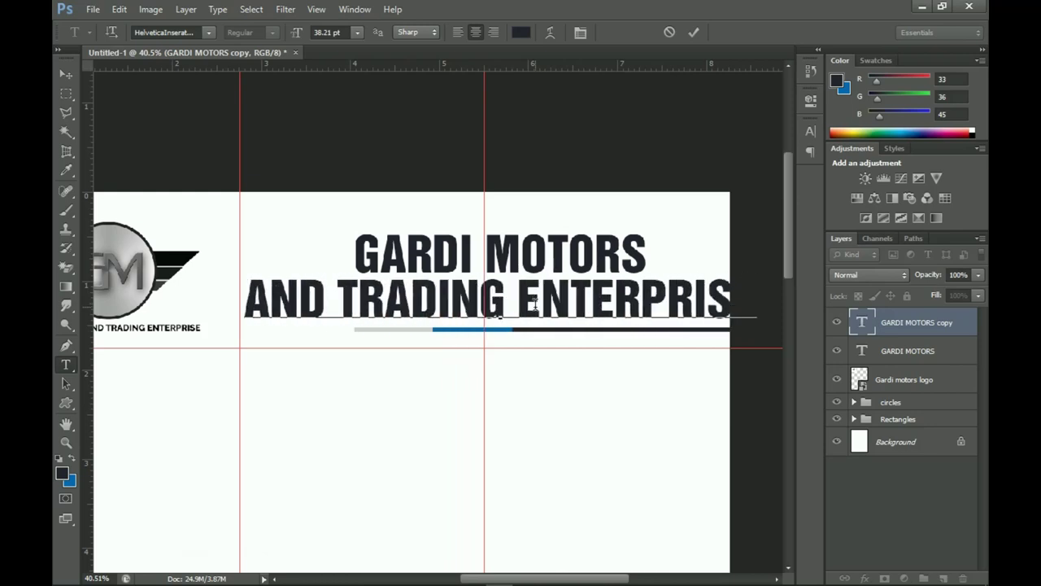
- Left-align the AND TRADING ENTERPRISE text and color it grey, #9e9e9e
{"action": "key", "text": "ctrl+a"}
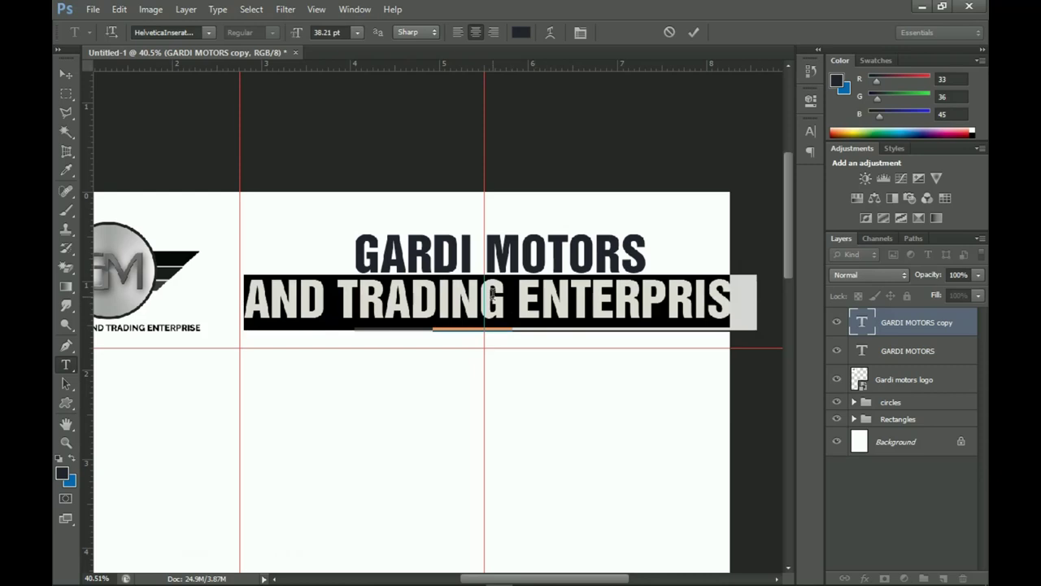
{"action": "left_click", "coordinate": [457, 32]}
{"action": "left_click", "coordinate": [521, 33]}
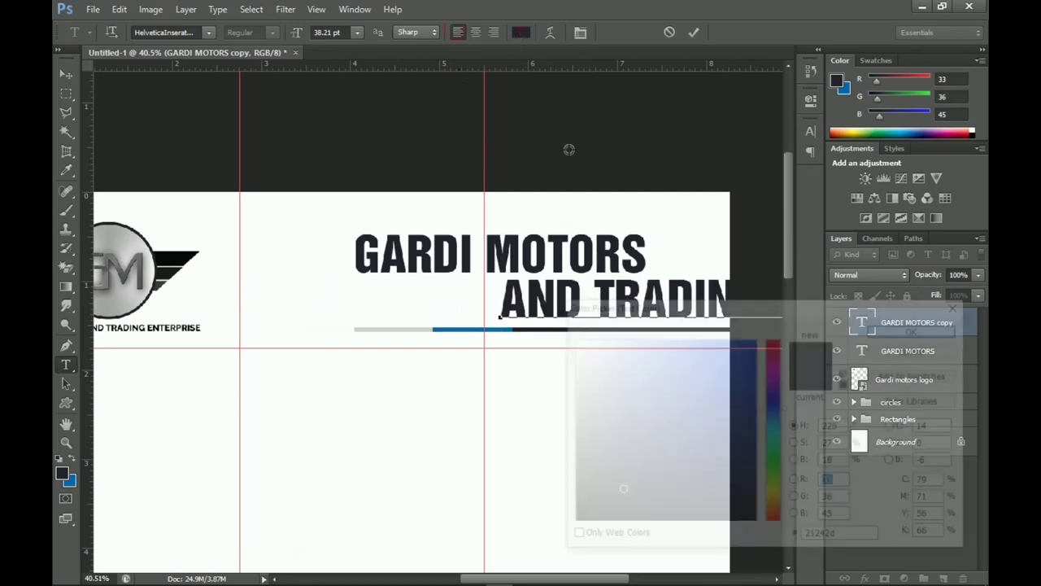
{"action": "left_click_drag", "start_coordinate": [587, 459], "coordinate": [570, 453]}
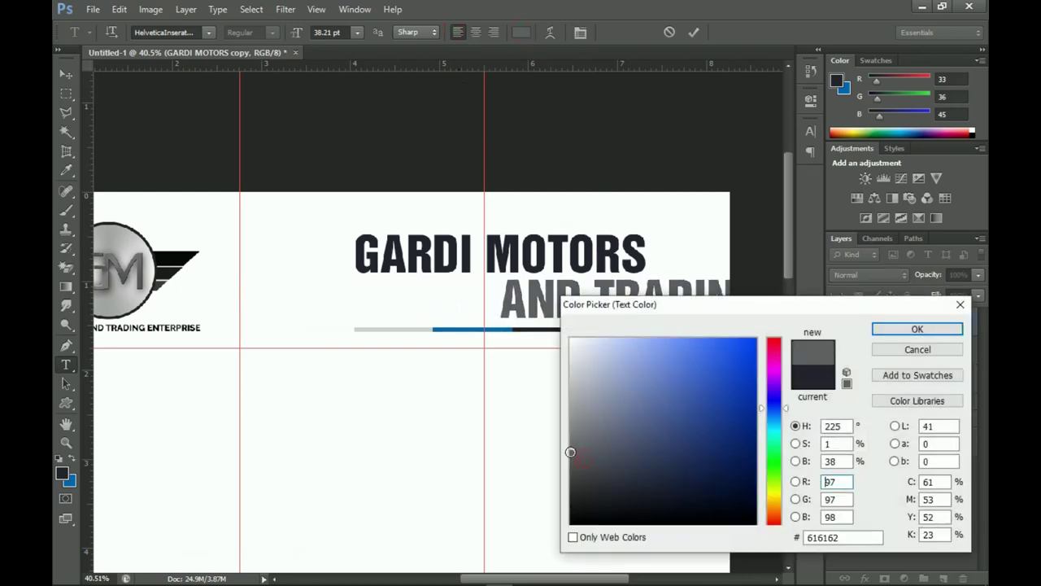
{"action": "left_click", "coordinate": [425, 328]}
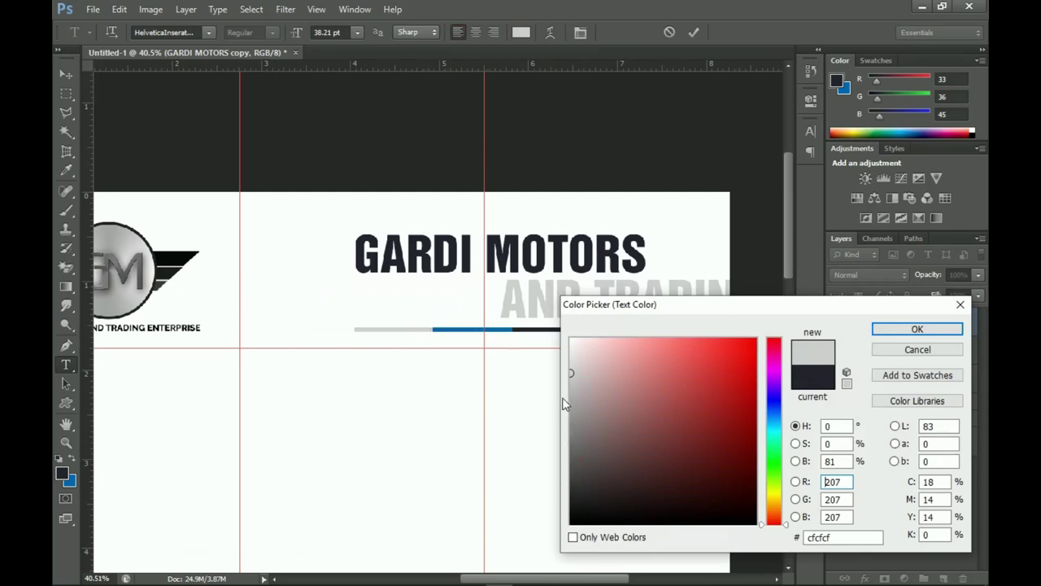
{"action": "left_click_drag", "start_coordinate": [568, 405], "coordinate": [570, 408]}
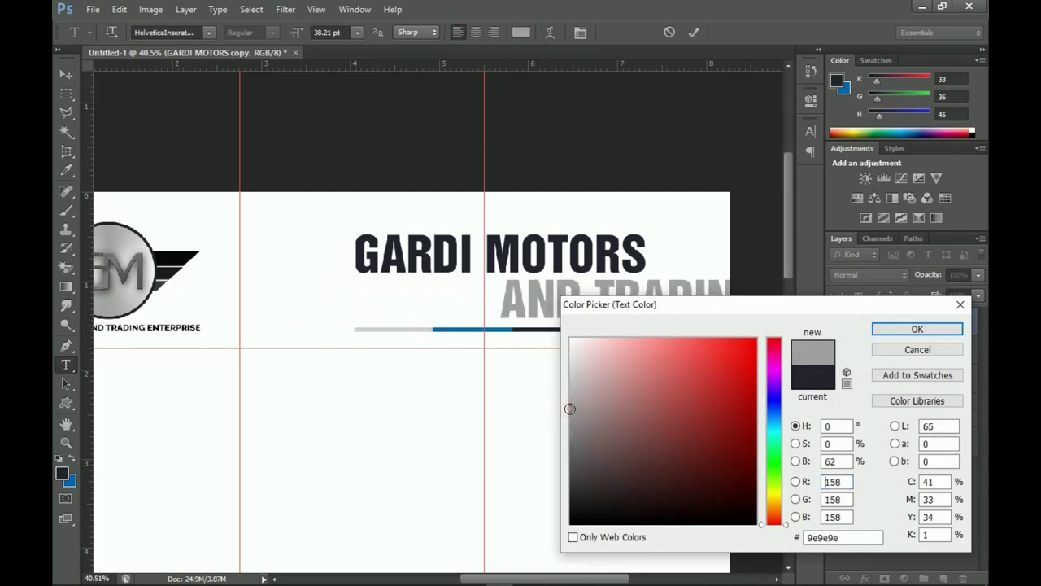
{"action": "double_click", "coordinate": [852, 538]}
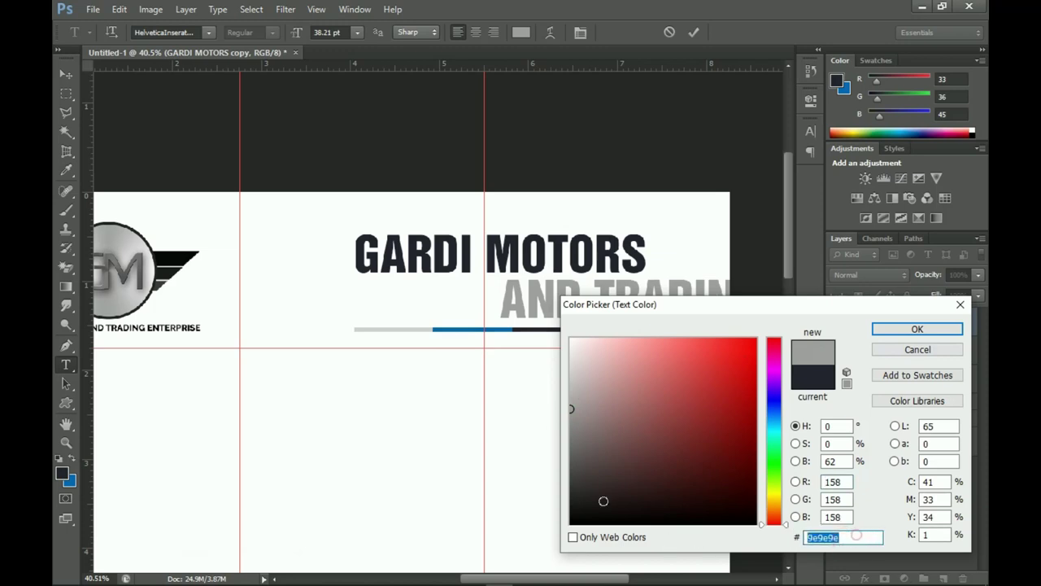
{"action": "left_click", "coordinate": [879, 330]}
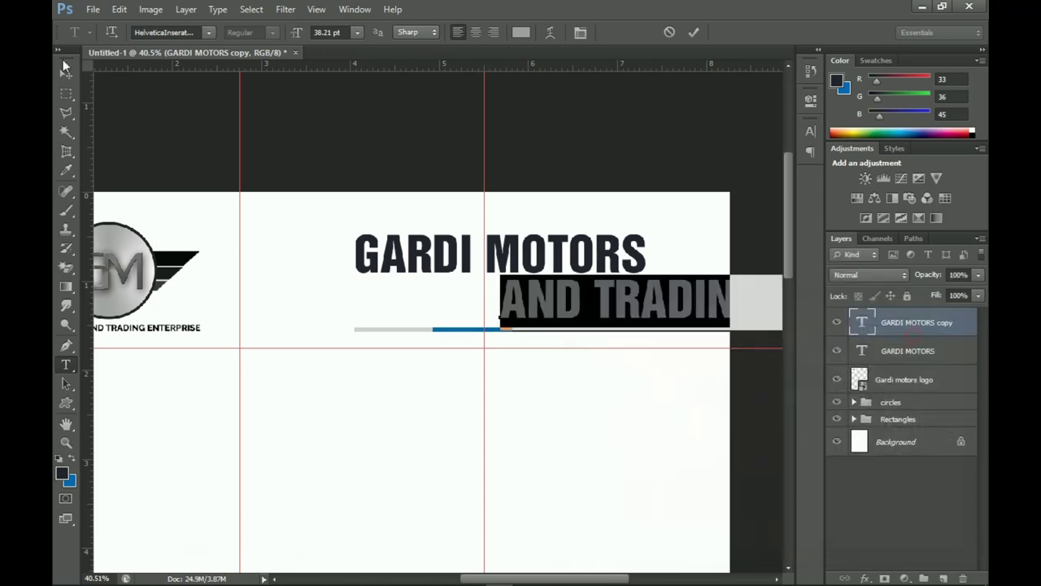
- Scale the AND TRADING ENTERPRISE text to about 52% and place it just above the header line, starting at the line's left end
{"action": "left_click", "coordinate": [66, 74]}
{"action": "left_click_drag", "start_coordinate": [623, 281], "coordinate": [429, 274]}
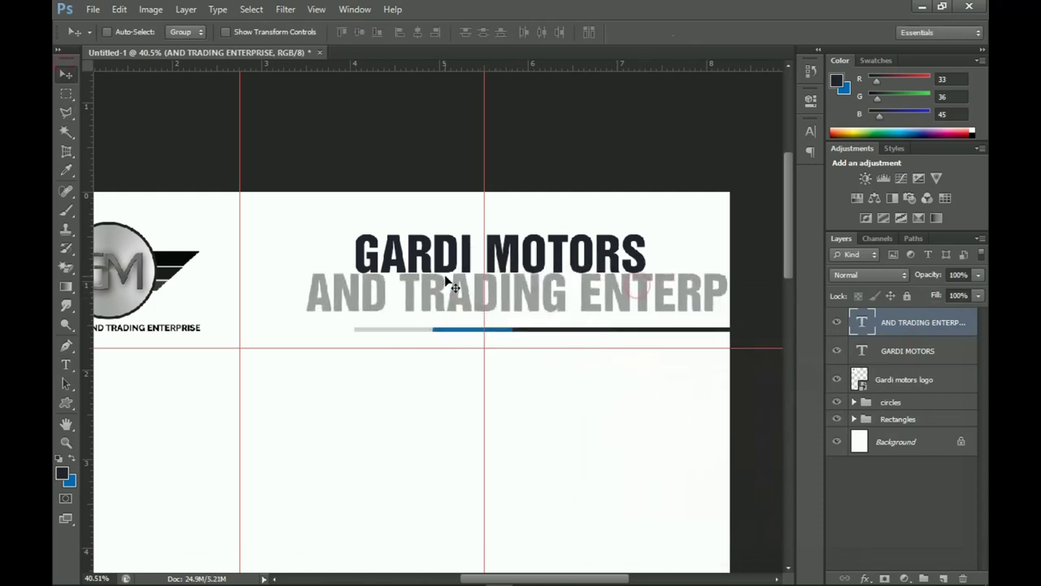
{"action": "key", "text": "ctrl+t"}
{"action": "left_click_drag", "start_coordinate": [303, 270], "coordinate": [423, 278]}
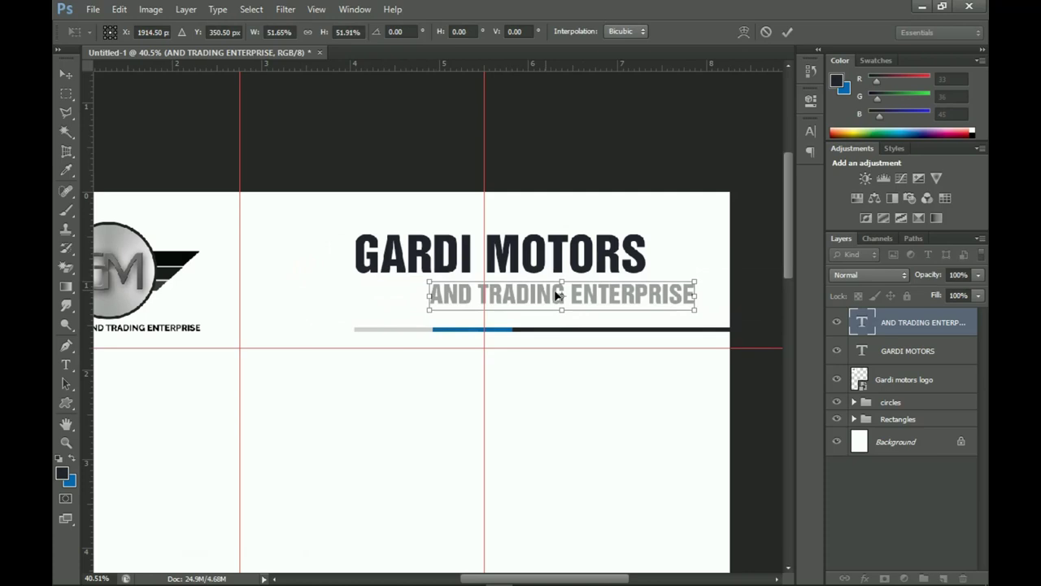
{"action": "key", "text": "Return"}
{"action": "left_click_drag", "start_coordinate": [633, 301], "coordinate": [559, 317]}
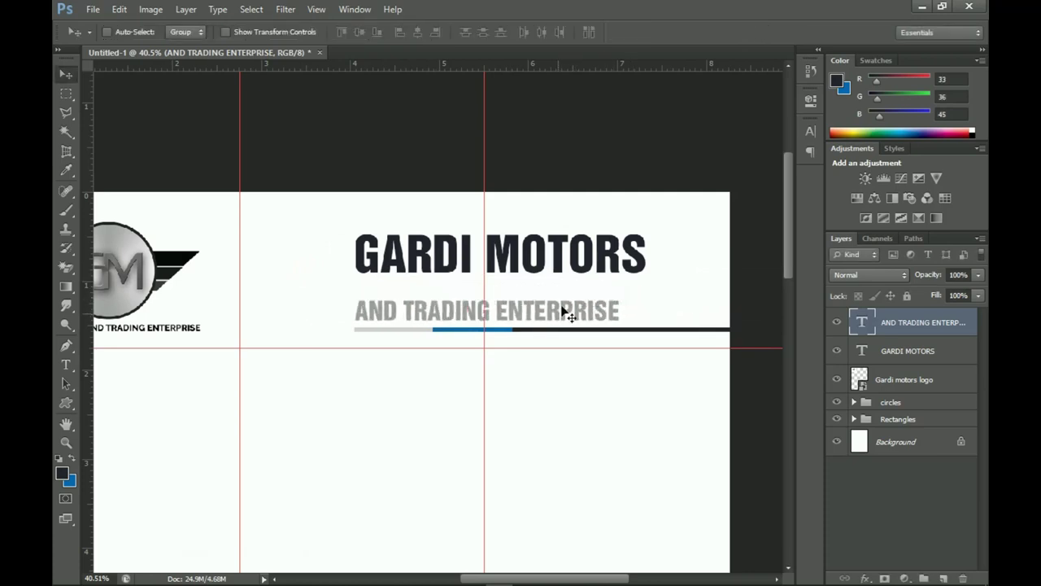
- Move GARDI MOTORS down to sit just above the grey subtitle and shrink it slightly
{"action": "right_click", "coordinate": [570, 249]}
{"action": "left_click", "coordinate": [593, 259]}
{"action": "left_click_drag", "start_coordinate": [537, 271], "coordinate": [535, 288]}
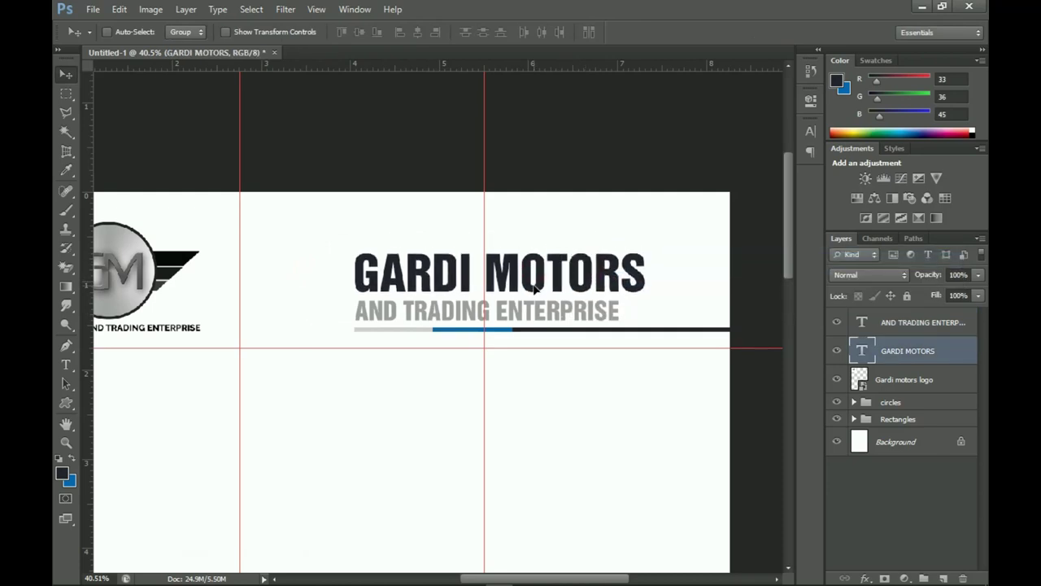
{"action": "key", "text": "ctrl+t"}
{"action": "left_click_drag", "start_coordinate": [649, 244], "coordinate": [631, 249]}
{"action": "key", "text": "Return"}
- Examine the balance of the header across the full page width, comparing the logo with the company name block
{"action": "key", "text": "z"}
{"action": "left_click", "coordinate": [582, 278], "text": "alt"}
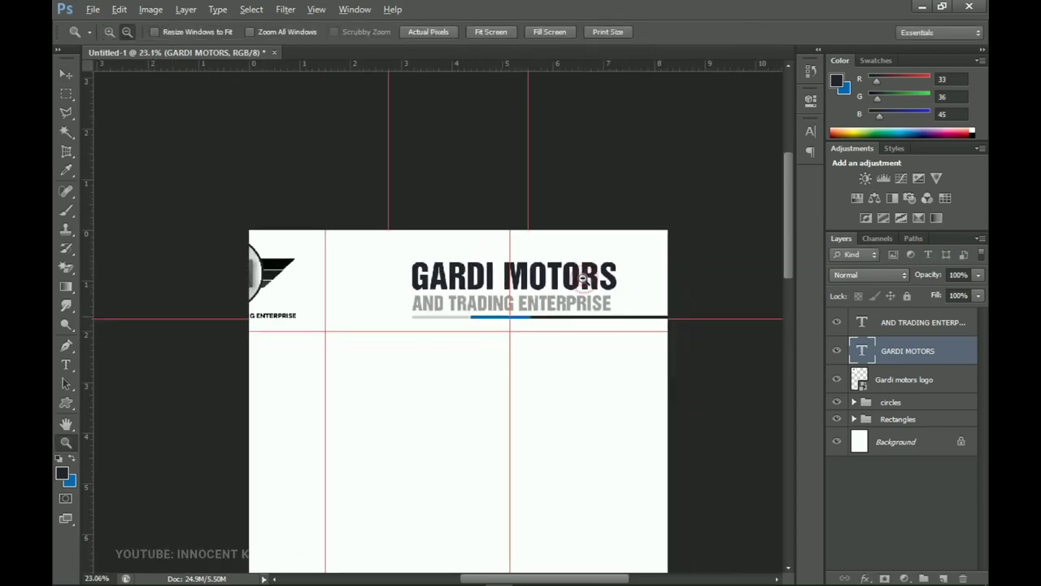
{"action": "left_click", "coordinate": [583, 278], "text": "alt"}
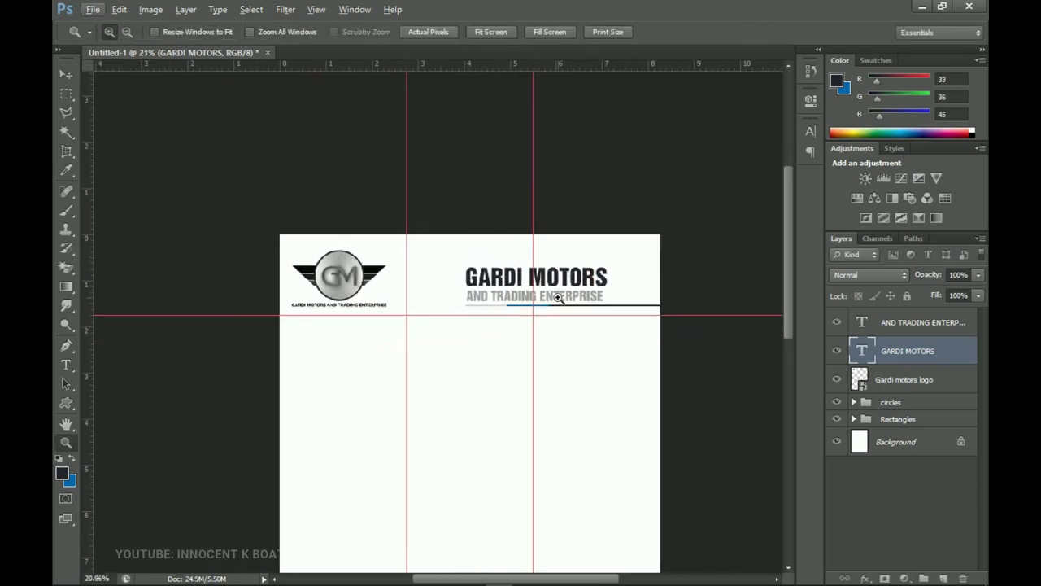
{"action": "left_click", "coordinate": [59, 74]}
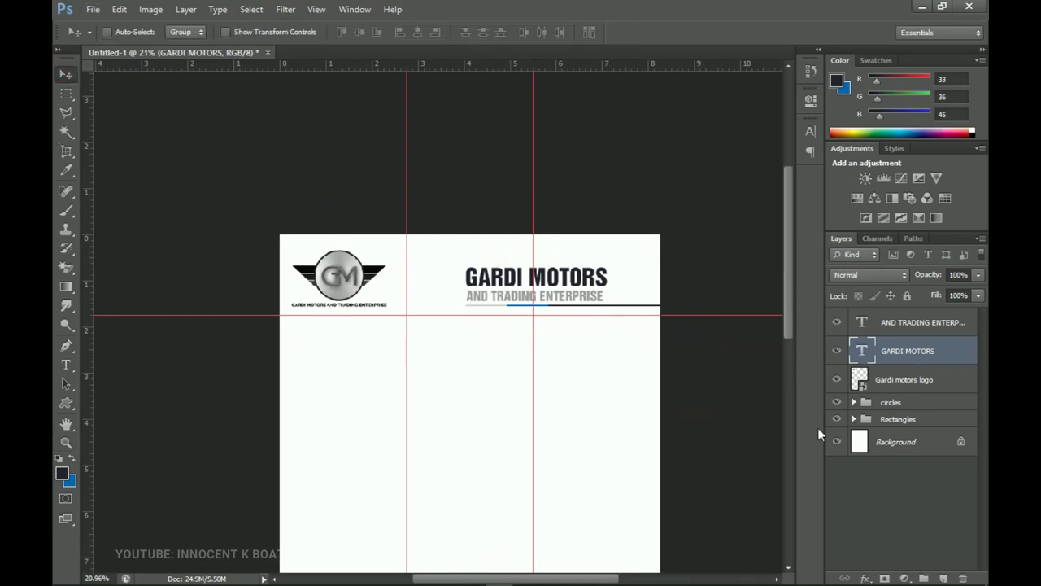
{"action": "scroll", "coordinate": [486, 268], "scroll_direction": "down", "scroll_amount": 3}
{"action": "scroll", "coordinate": [485, 267], "scroll_direction": "up", "scroll_amount": 1}
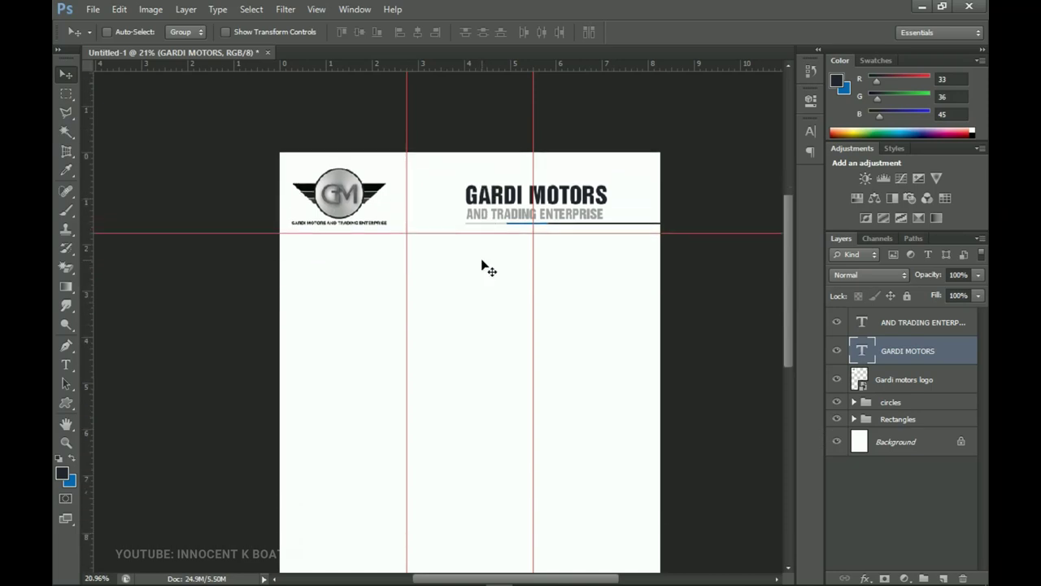
{"action": "scroll", "coordinate": [486, 268], "scroll_direction": "up", "scroll_amount": 1}
{"action": "key", "text": "z"}
{"action": "left_click", "coordinate": [485, 267]}
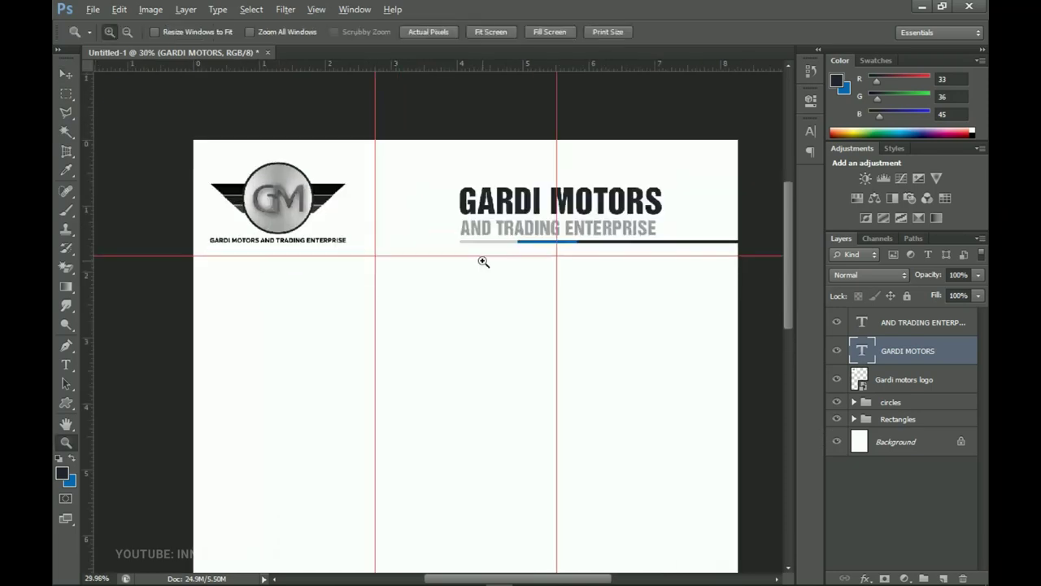
- Start a text layer above all others in the dark footer band, below the location icon, using the Akrobat font
{"action": "left_click_drag", "start_coordinate": [497, 255], "coordinate": [482, 237]}
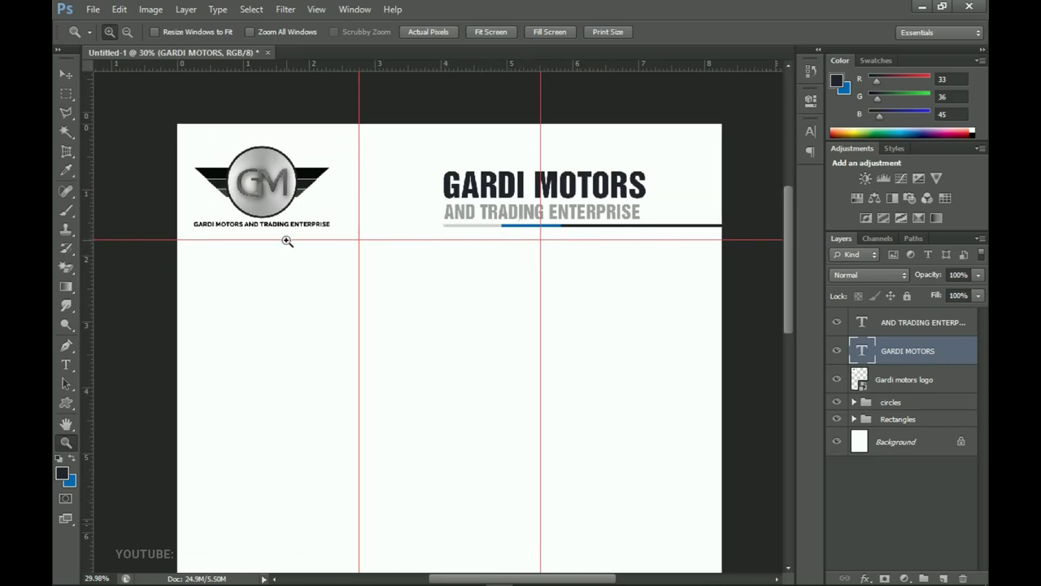
{"action": "scroll", "coordinate": [292, 318], "scroll_direction": "down", "scroll_amount": 5}
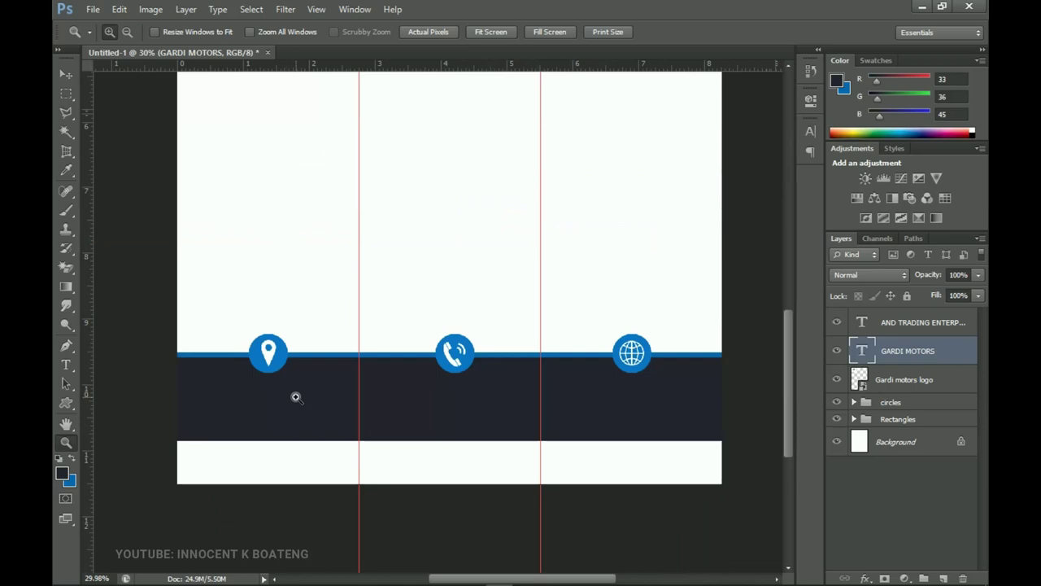
{"action": "left_click", "coordinate": [927, 325]}
{"action": "left_click", "coordinate": [66, 365]}
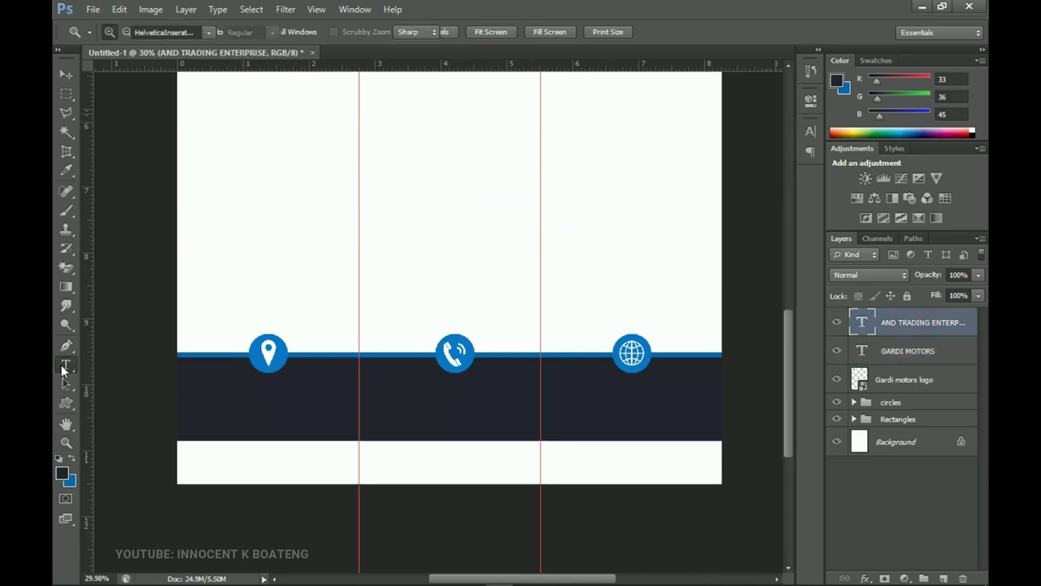
{"action": "left_click", "coordinate": [250, 396]}
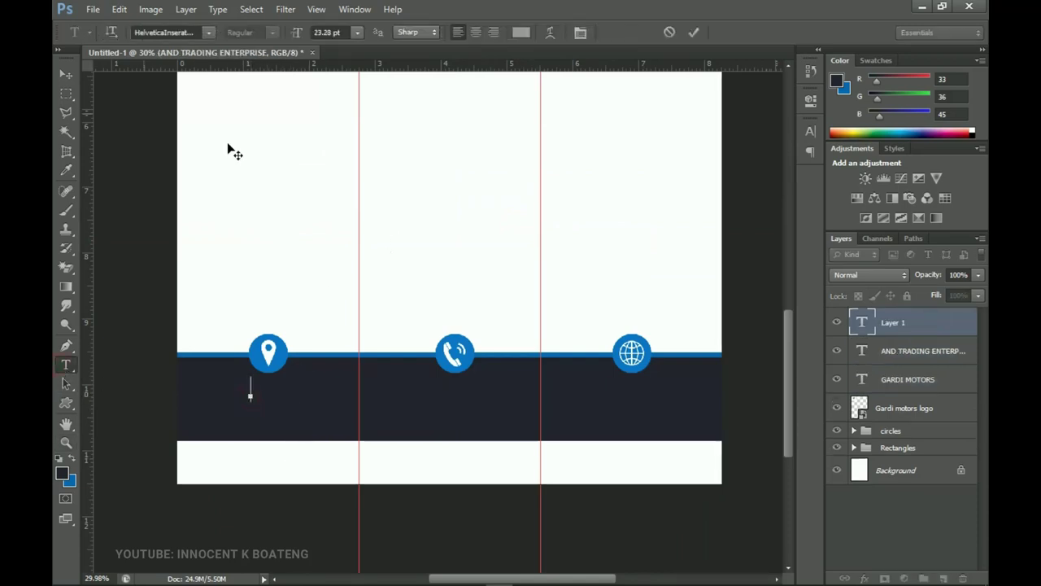
{"action": "left_click", "coordinate": [143, 34]}
{"action": "type", "text": "ak"}
{"action": "type", "text": "b"}
{"action": "type", "text": "a"}
{"action": "type", "text": "k"}
{"action": "key", "text": "Return"}
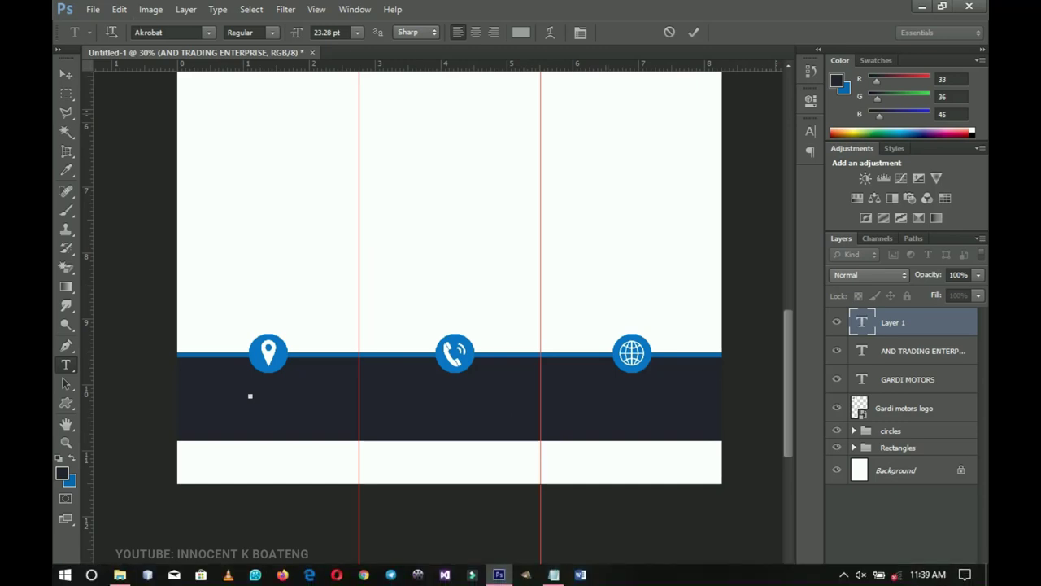
- Copy the two-line company address from the Notepad file and paste it into the new text in the footer band
{"action": "left_click", "coordinate": [553, 574]}
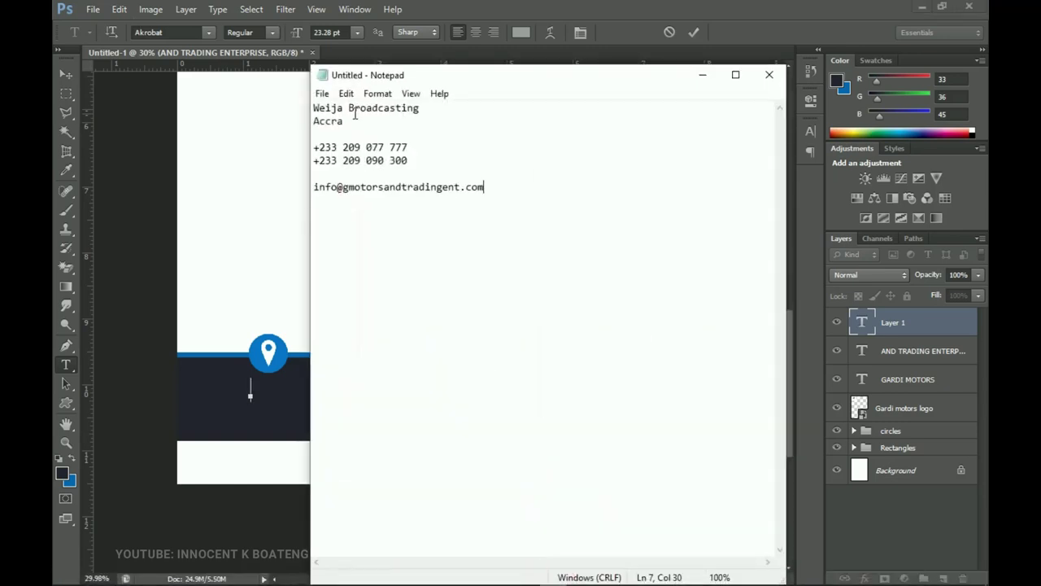
{"action": "left_click_drag", "start_coordinate": [355, 119], "coordinate": [314, 107]}
{"action": "key", "text": "ctrl+c"}
{"action": "left_click", "coordinate": [702, 74]}
{"action": "left_click", "coordinate": [251, 392]}
{"action": "key", "text": "ctrl+v"}
- Color the address text white, #ffffff, and place it center-aligned below the location icon at 19.52 pt
{"action": "key", "text": "ctrl+a"}
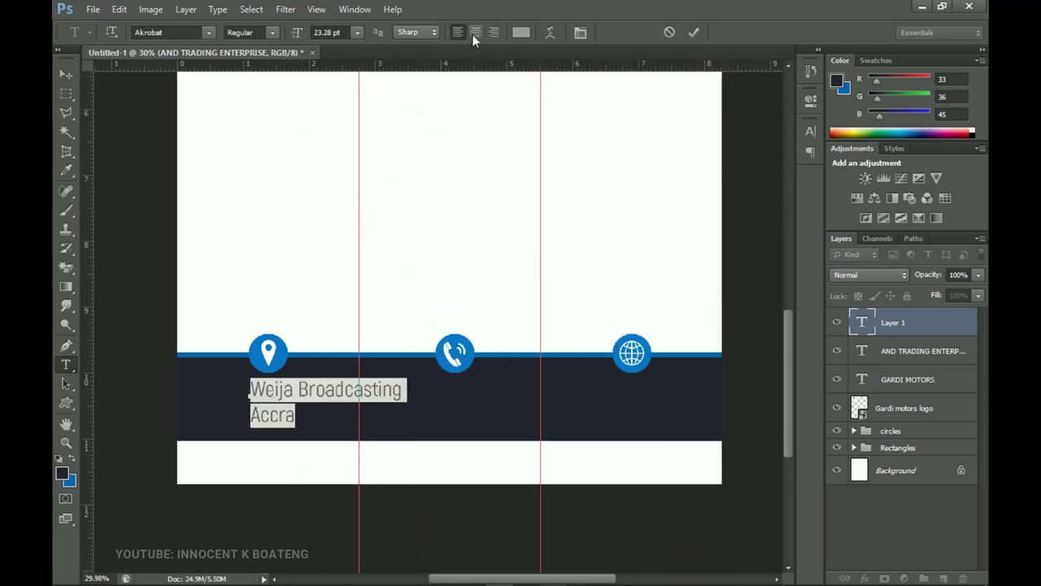
{"action": "left_click", "coordinate": [519, 33]}
{"action": "left_click", "coordinate": [500, 270]}
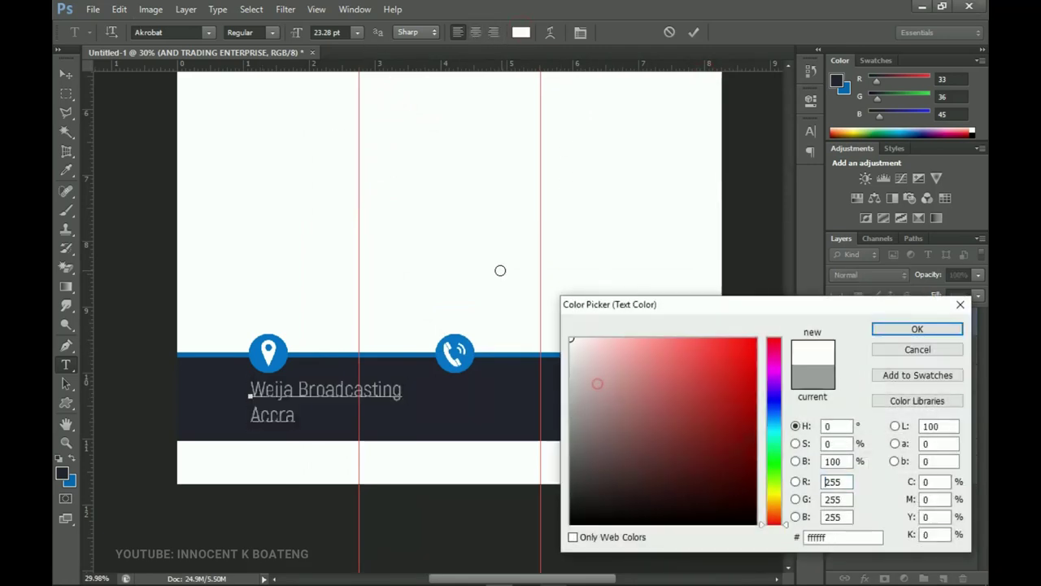
{"action": "left_click", "coordinate": [919, 329]}
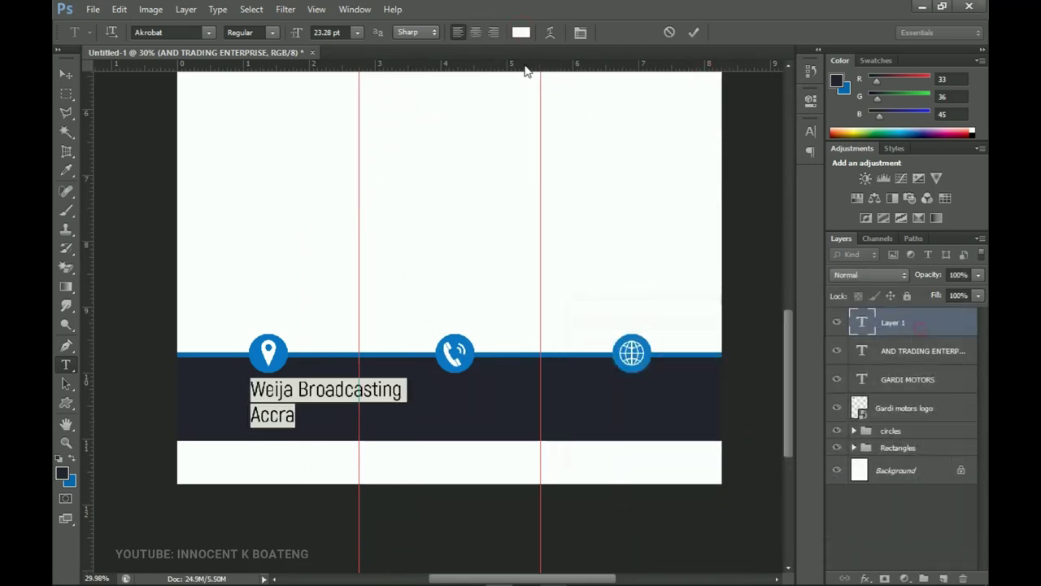
{"action": "left_click", "coordinate": [476, 35]}
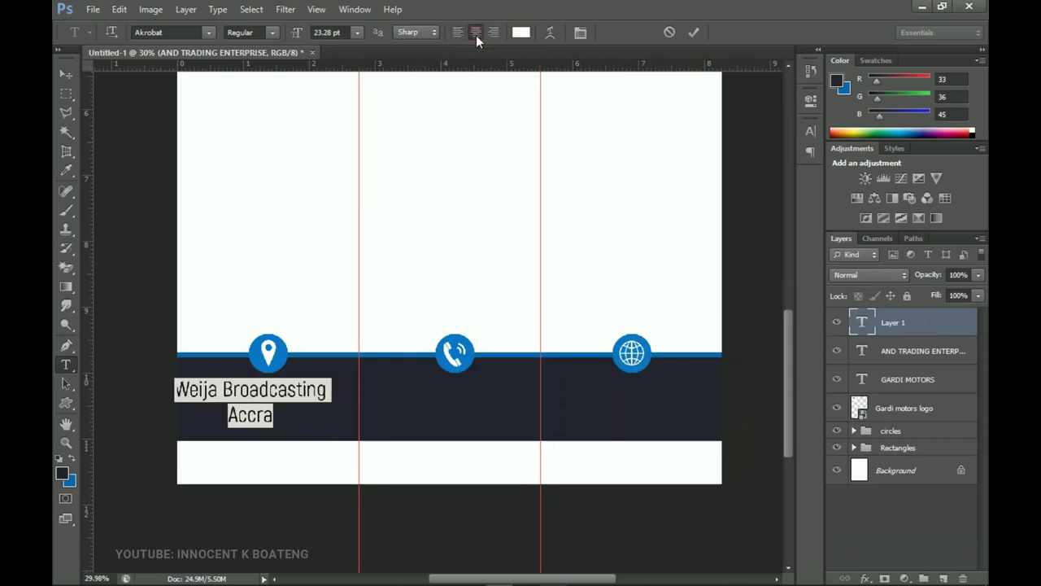
{"action": "left_click", "coordinate": [66, 74]}
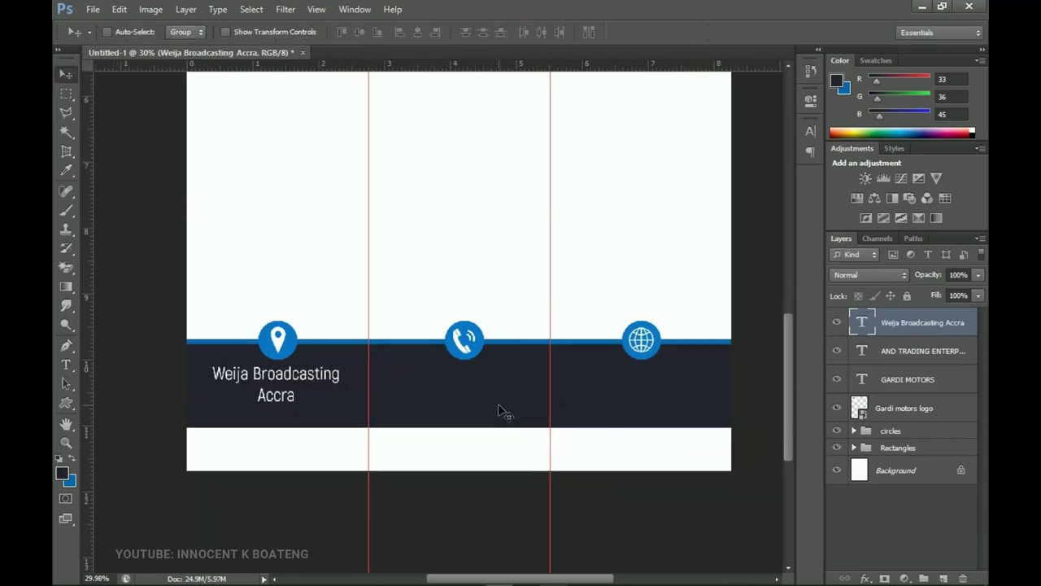
- Duplicate the address text below the phone icon and replace its content with the two phone numbers from the Notepad file
{"action": "key", "text": "ctrl+j"}
{"action": "left_click_drag", "start_coordinate": [298, 385], "coordinate": [481, 382]}
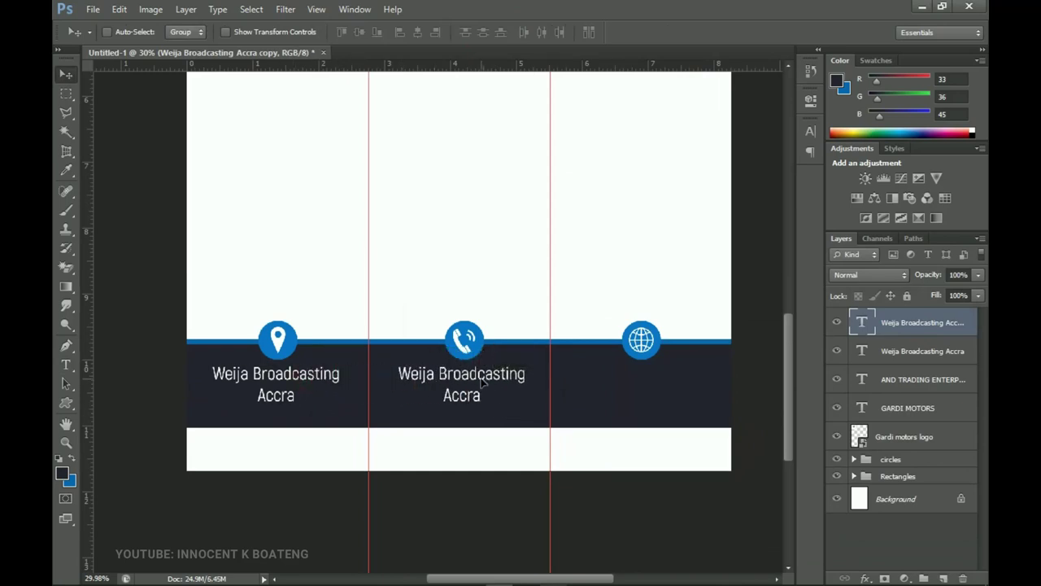
{"action": "left_click", "coordinate": [569, 576]}
{"action": "left_click", "coordinate": [415, 151]}
{"action": "left_click_drag", "start_coordinate": [419, 162], "coordinate": [314, 146]}
{"action": "key", "text": "ctrl+c"}
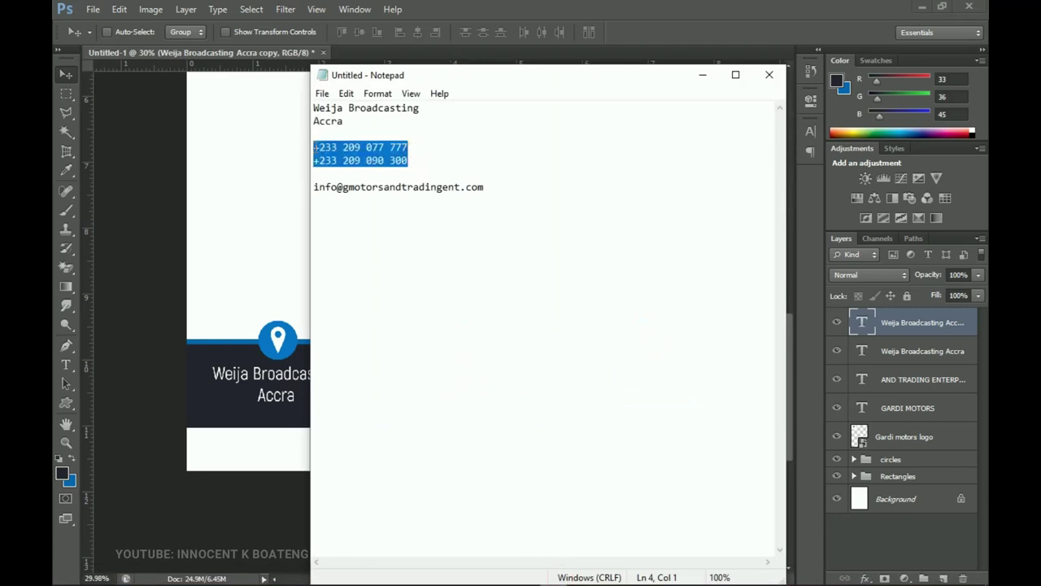
{"action": "left_click", "coordinate": [702, 75]}
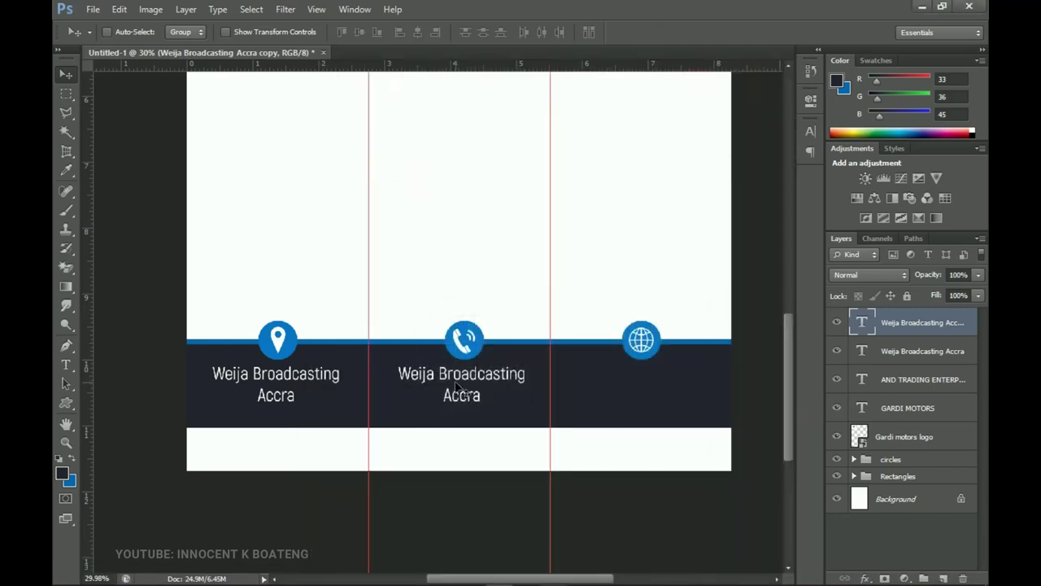
{"action": "key", "text": "t"}
{"action": "left_click", "coordinate": [453, 375]}
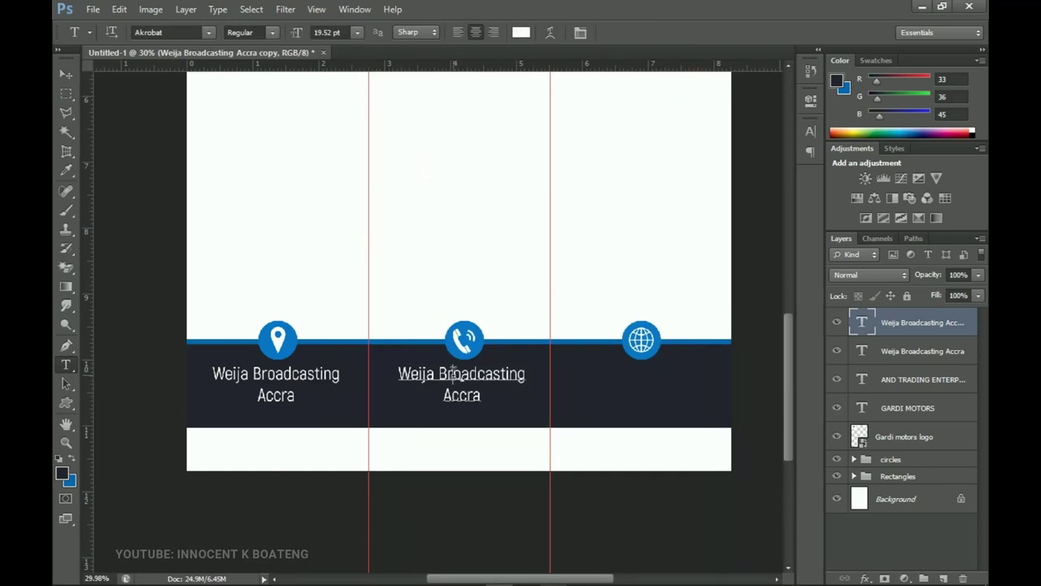
{"action": "key", "text": "ctrl+a"}
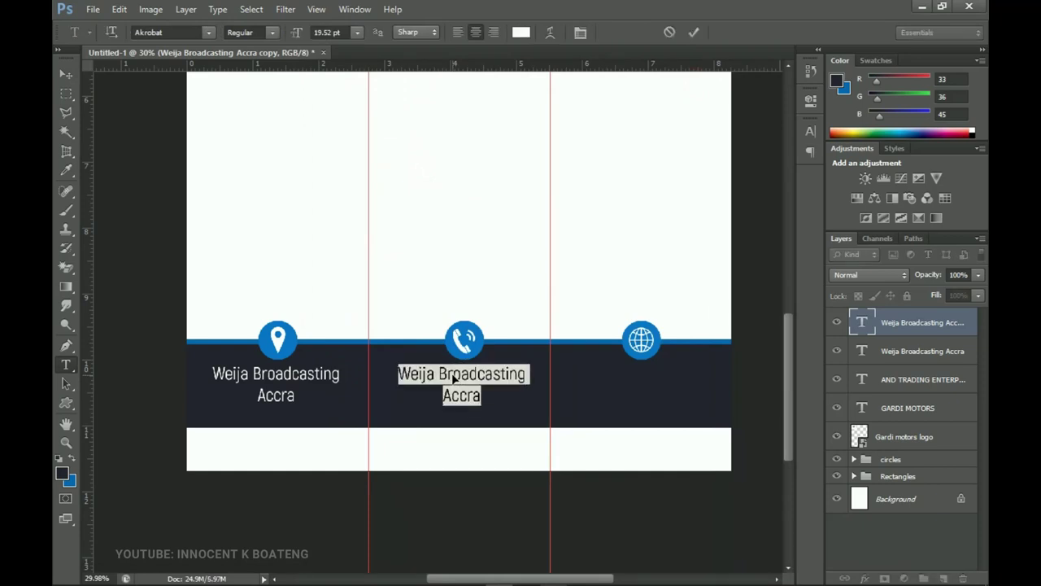
{"action": "key", "text": "ctrl+v"}
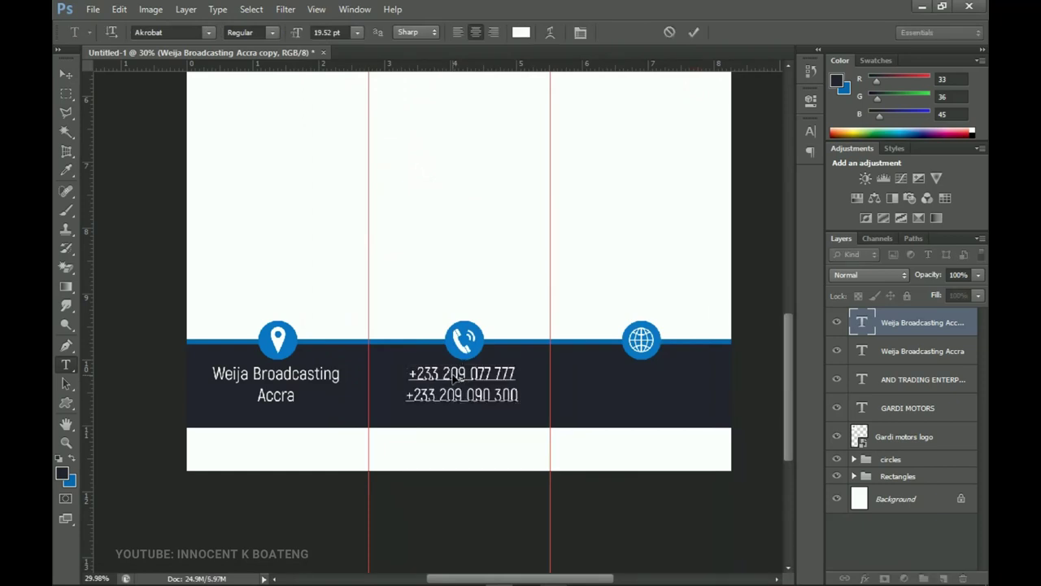
{"action": "left_click", "coordinate": [65, 75]}
- Duplicate the phone number text below the globe icon and replace its content with the e-mail address from the Notepad file
{"action": "key", "text": "ctrl+j"}
{"action": "left_click_drag", "start_coordinate": [448, 383], "coordinate": [620, 379]}
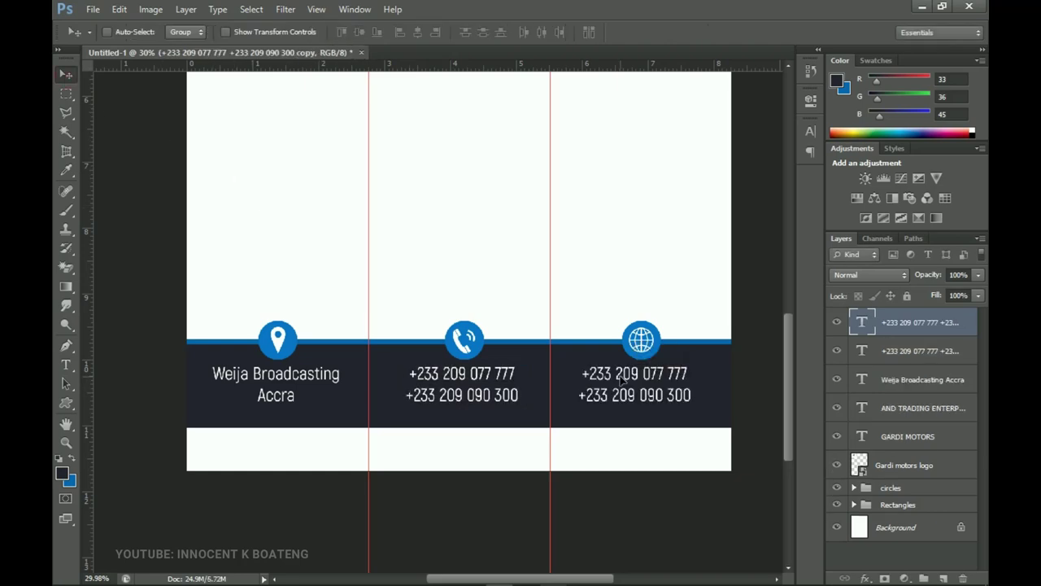
{"action": "key", "text": "t"}
{"action": "left_click", "coordinate": [620, 375]}
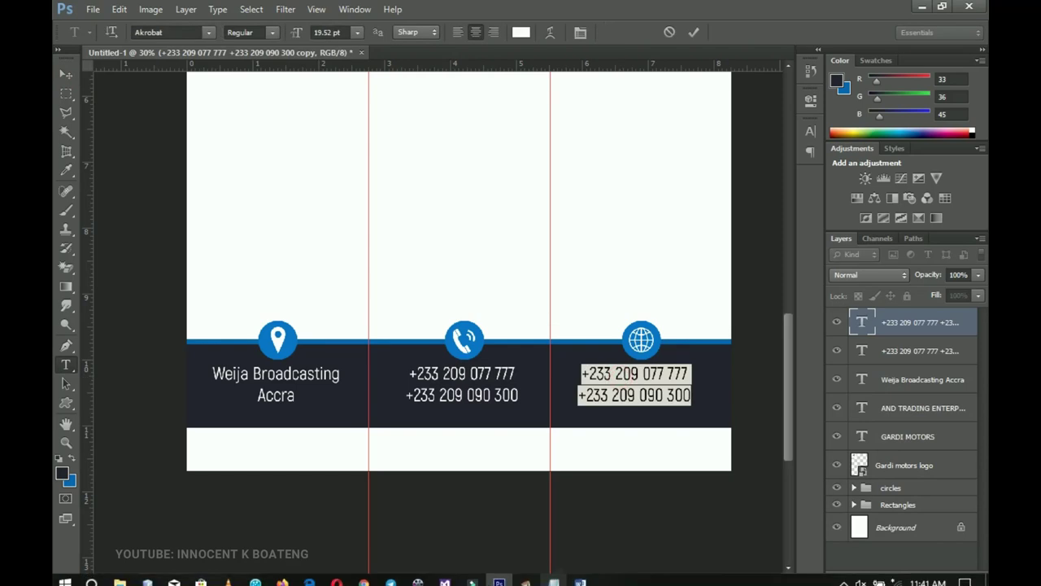
{"action": "left_click", "coordinate": [553, 574]}
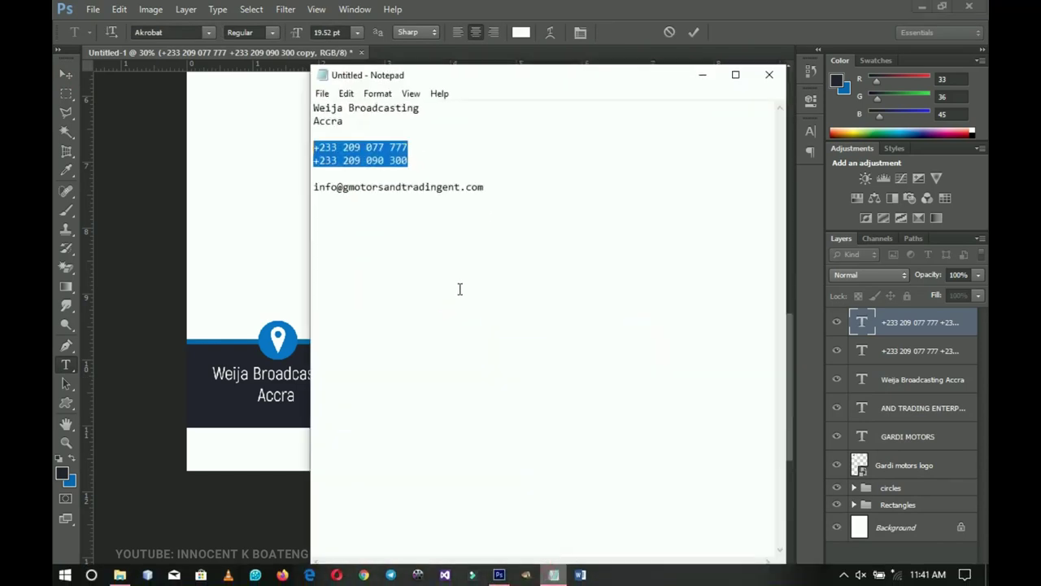
{"action": "double_click", "coordinate": [498, 195]}
{"action": "key", "text": "ctrl+c"}
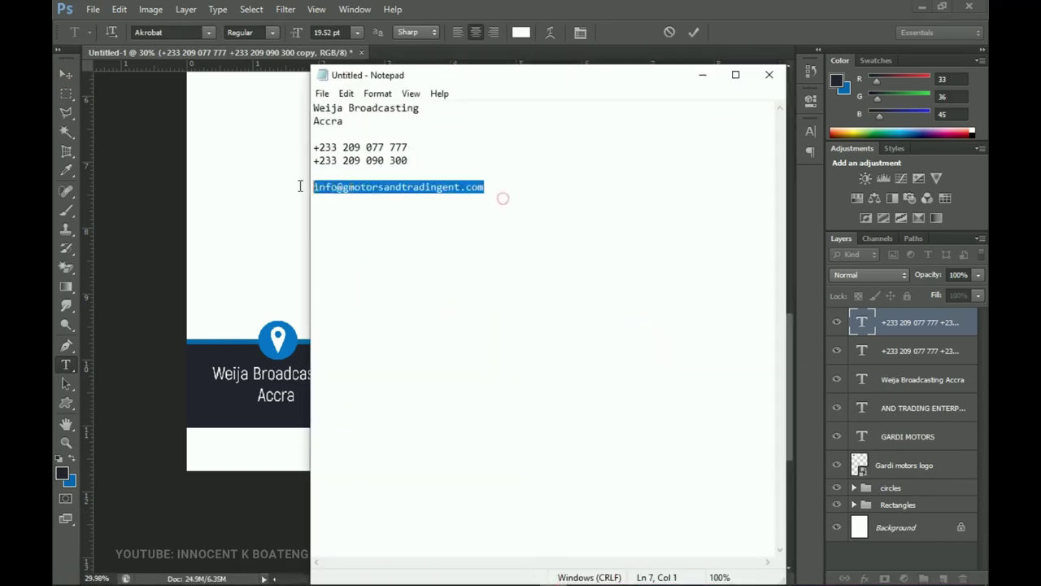
{"action": "left_click", "coordinate": [703, 74]}
{"action": "key", "text": "ctrl+v"}
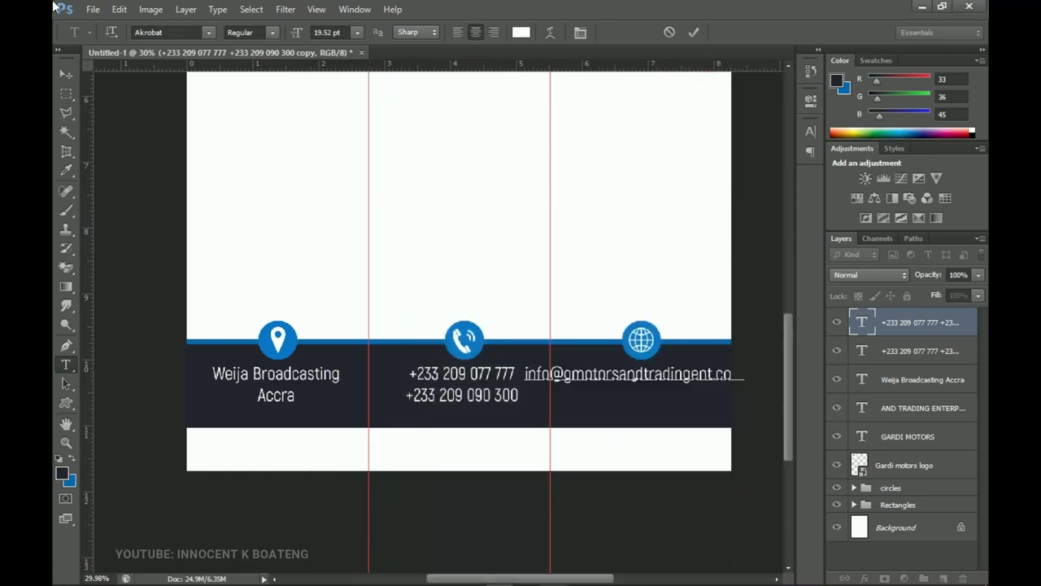
{"action": "left_click", "coordinate": [72, 76]}
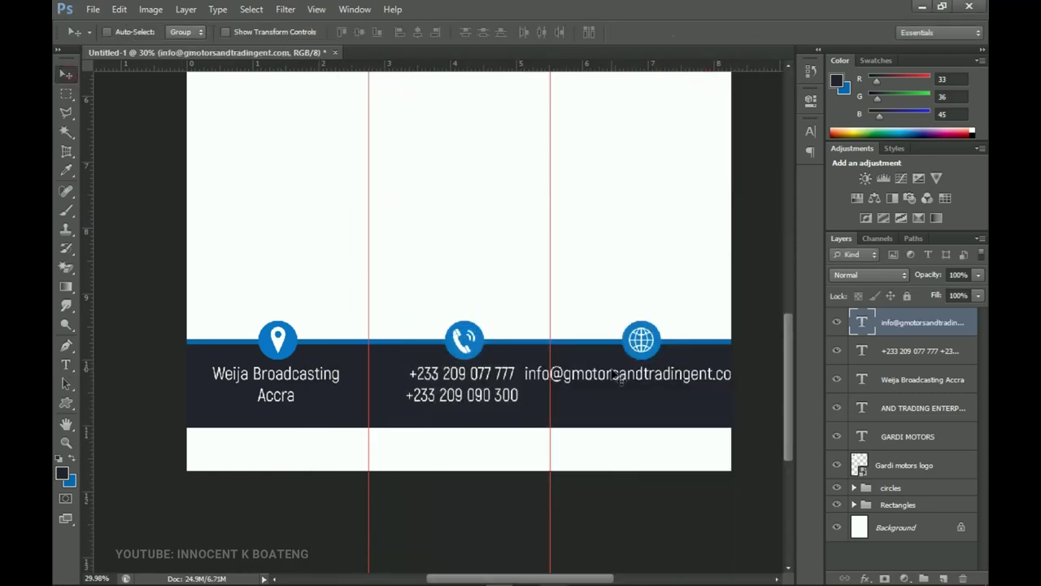
- Scale the e-mail text to about 69% so it fits the footer's third column, and center it below the globe icon
{"action": "key", "text": "ctrl+t"}
{"action": "left_click_drag", "start_coordinate": [742, 374], "coordinate": [712, 370]}
{"action": "key", "text": "Return"}
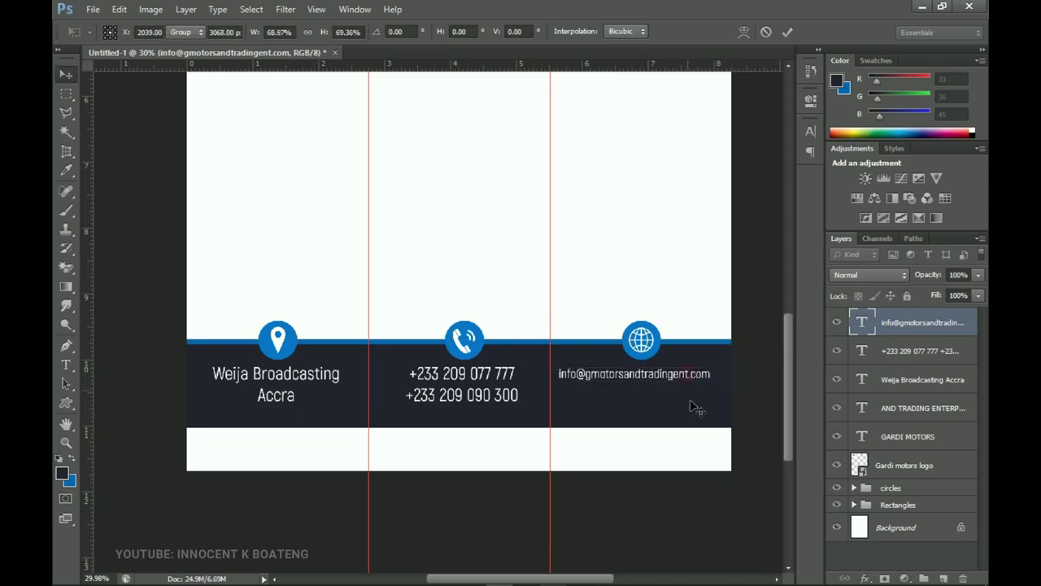
{"action": "left_click_drag", "start_coordinate": [649, 384], "coordinate": [658, 384]}
- Copy the Gardi motors logo onto a separate layer directly above the original logo layer
{"action": "scroll", "coordinate": [458, 377], "scroll_direction": "up", "scroll_amount": 3}
{"action": "scroll", "coordinate": [447, 349], "scroll_direction": "down", "scroll_amount": 2}
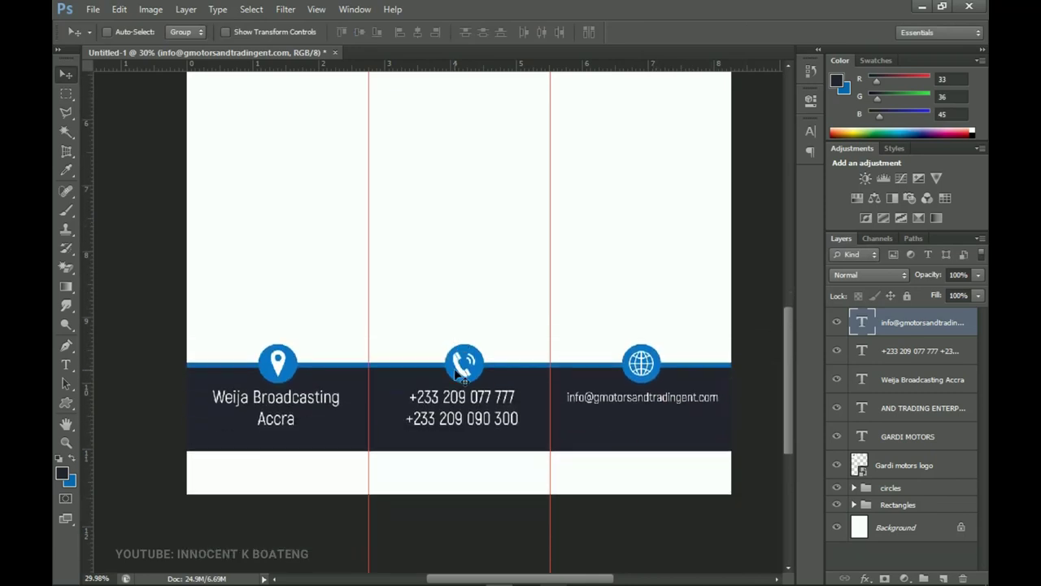
{"action": "key", "text": "z"}
{"action": "right_click", "coordinate": [436, 324]}
{"action": "left_click", "coordinate": [461, 334]}
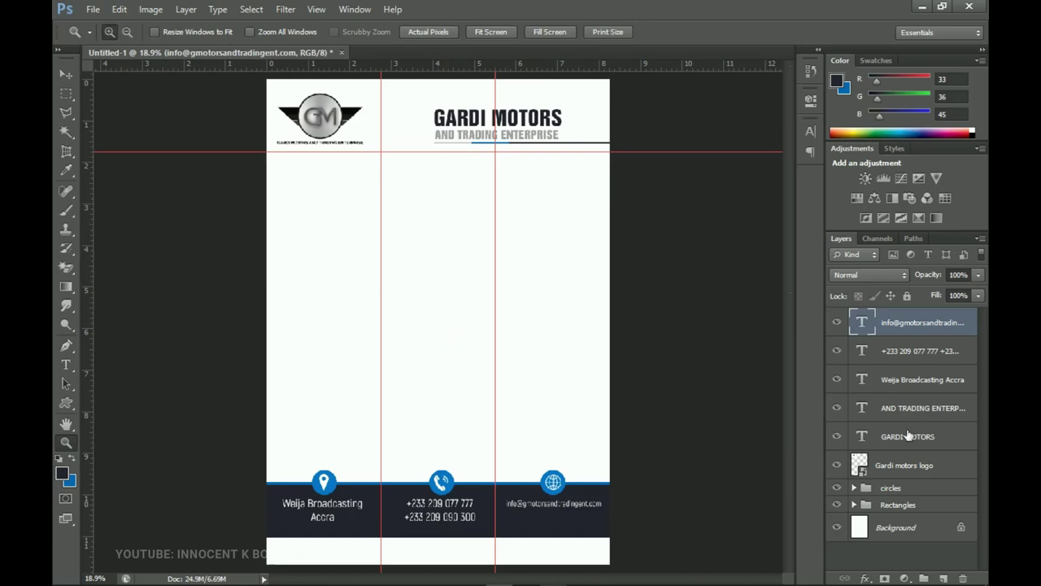
{"action": "left_click", "coordinate": [900, 466]}
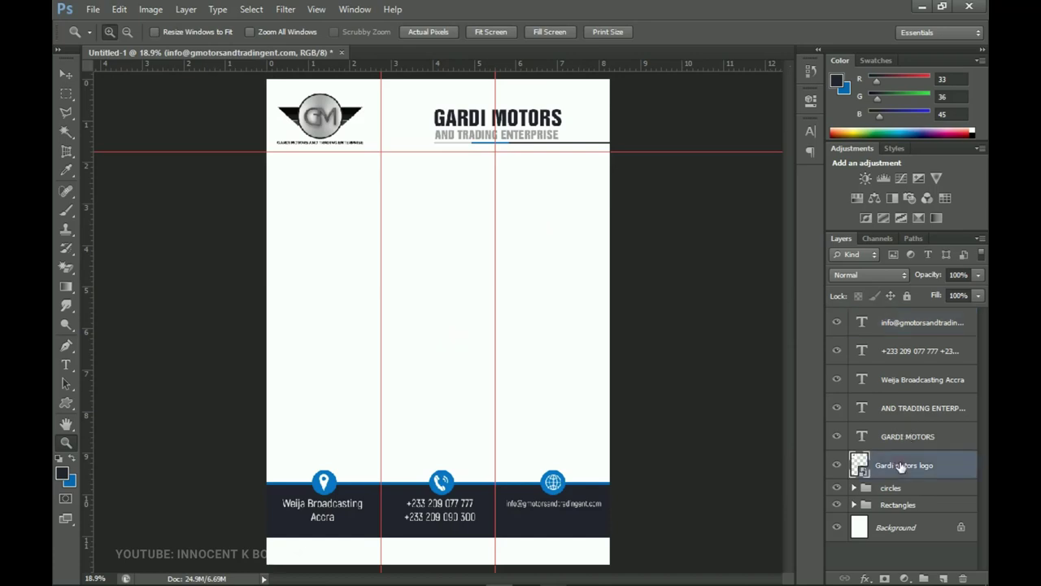
{"action": "key", "text": "ctrl+alt+shift+n"}
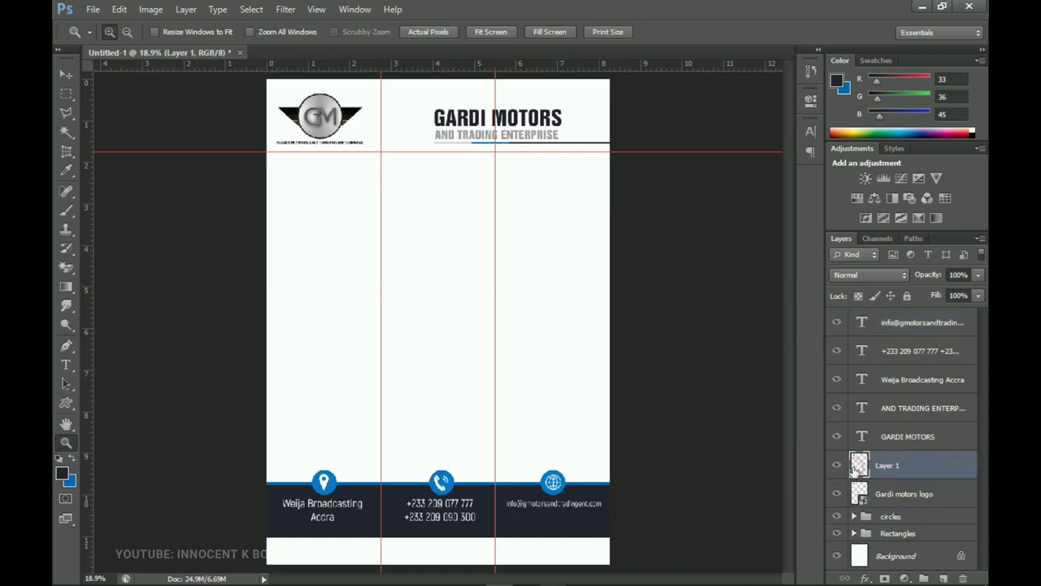
- Center the logo copy vertically and horizontally on the whole page
{"action": "key", "text": "v"}
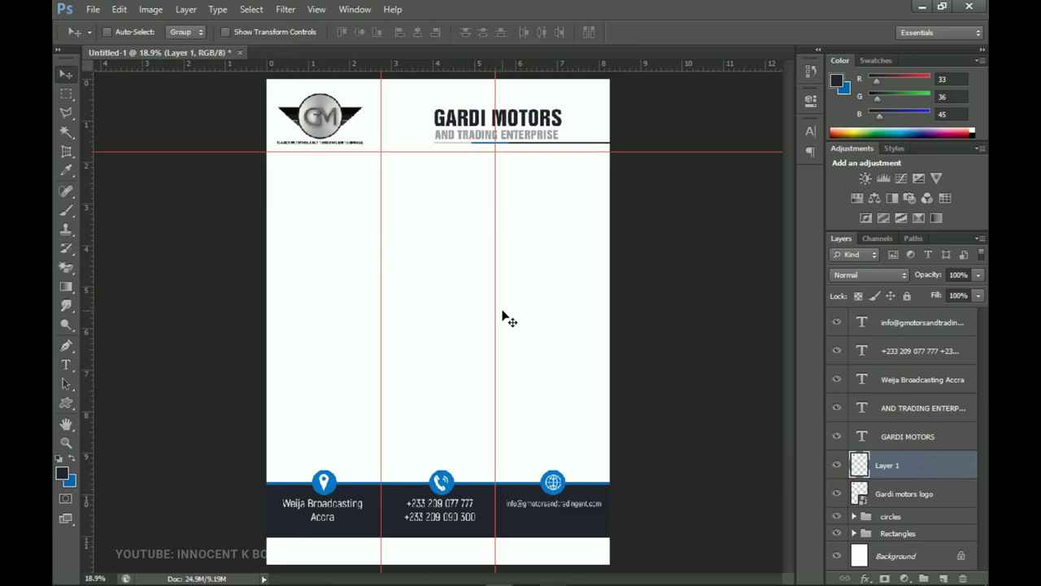
{"action": "key", "text": "ctrl+a"}
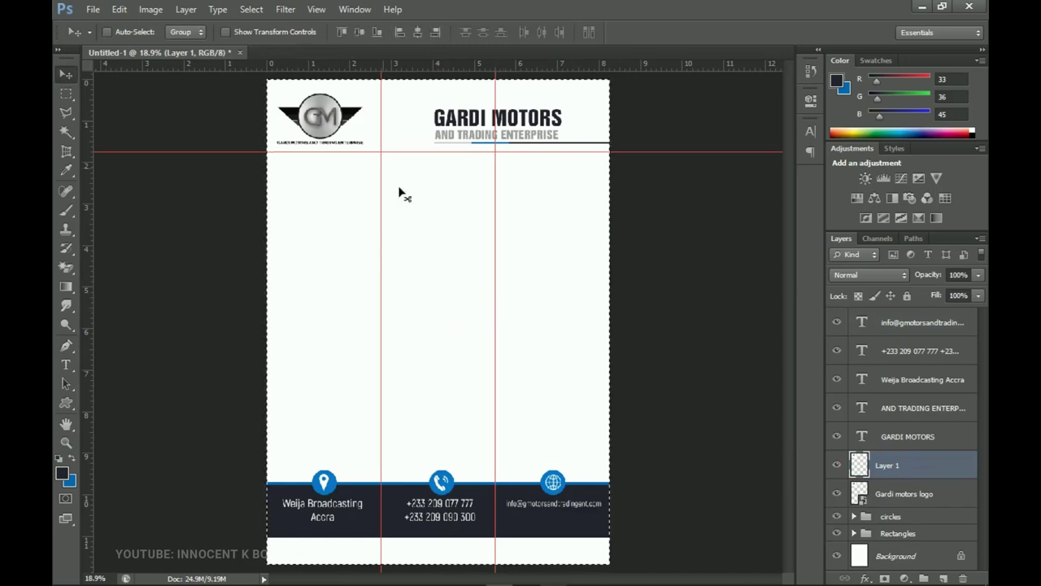
{"action": "left_click", "coordinate": [359, 31]}
{"action": "left_click", "coordinate": [417, 32]}
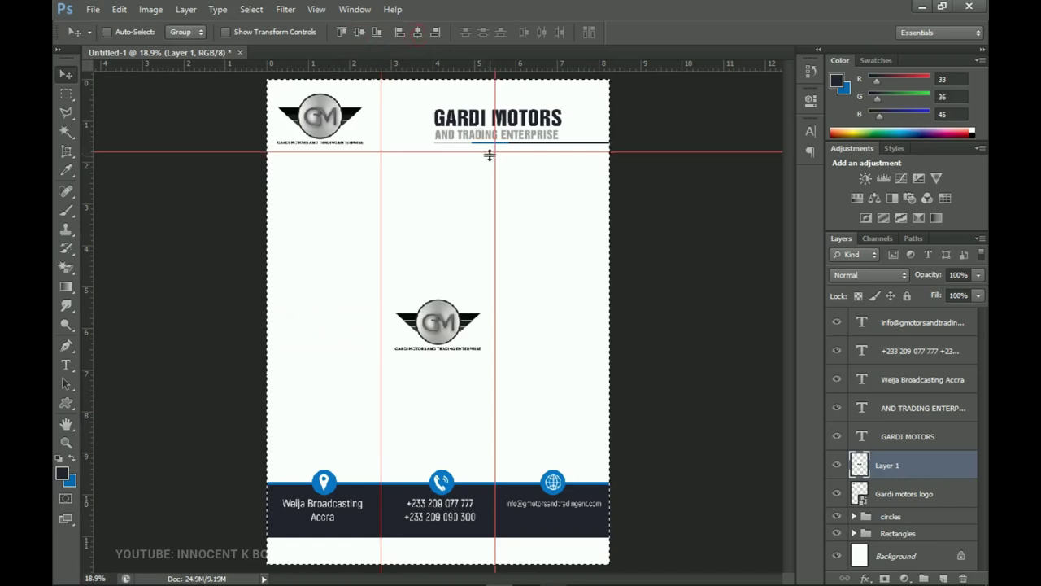
{"action": "key", "text": "ctrl+d"}
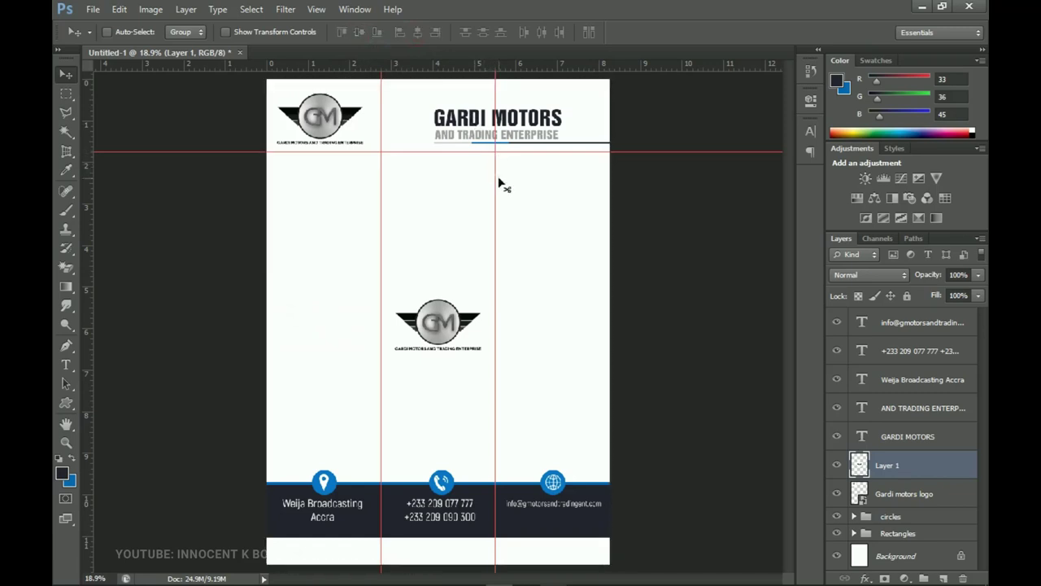
- Enlarge the centered logo copy to about 327% around its center so its frame spans the page width
{"action": "key", "text": "ctrl+t"}
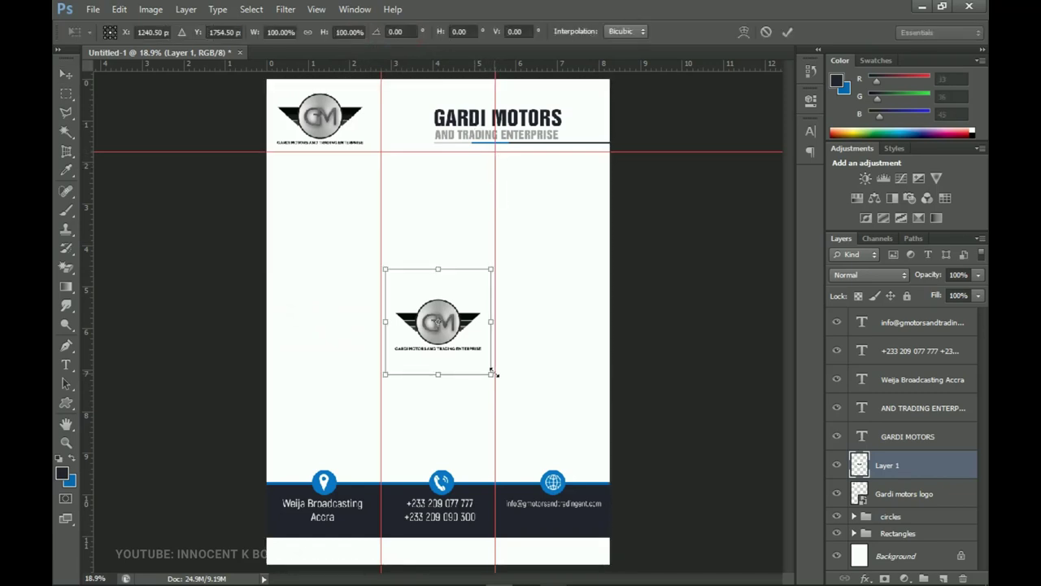
{"action": "left_click_drag", "start_coordinate": [494, 377], "coordinate": [612, 495]}
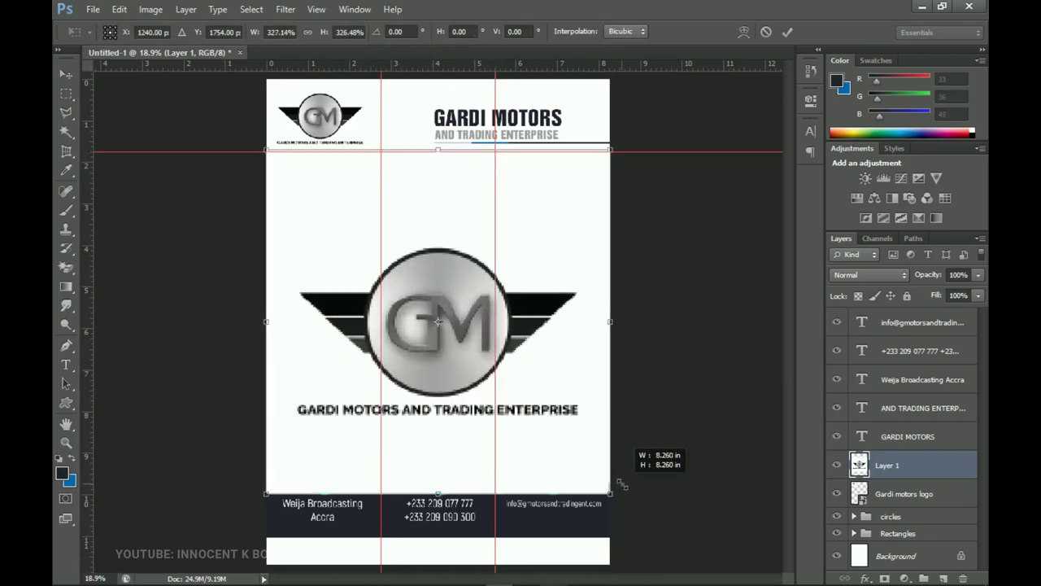
{"action": "key", "text": "Return"}
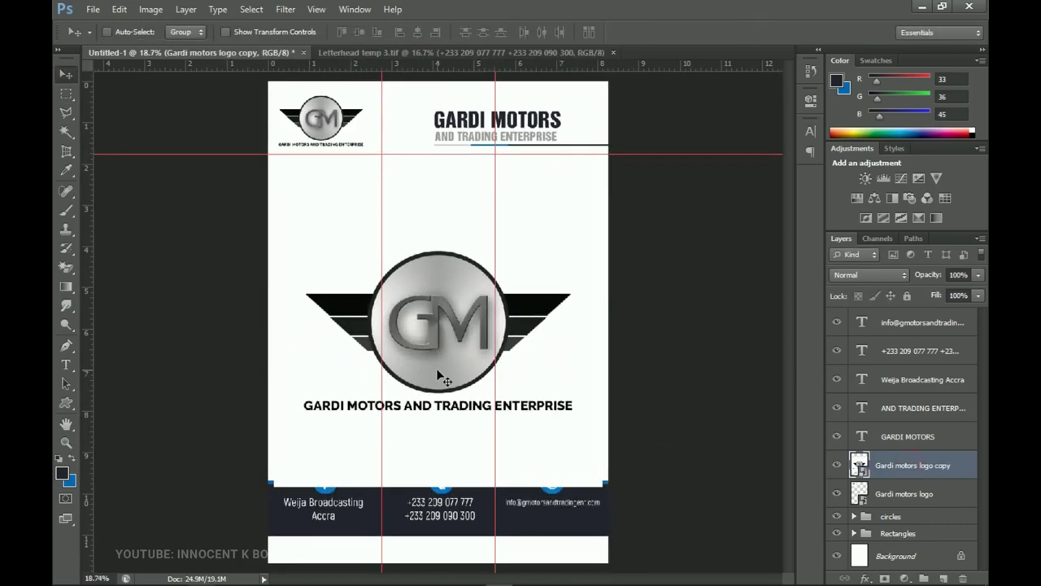
- Rasterize the enlarged Gardi motors logo copy layer and remove the white background around its logo with the Magic Eraser
{"action": "key", "text": "z"}
{"action": "left_click", "coordinate": [483, 337]}
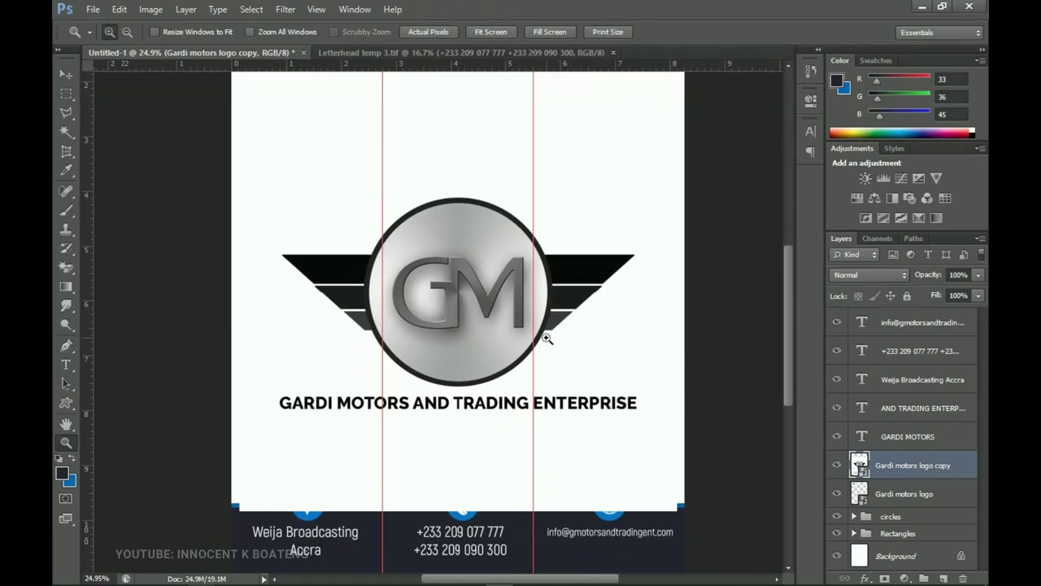
{"action": "right_click", "coordinate": [903, 470]}
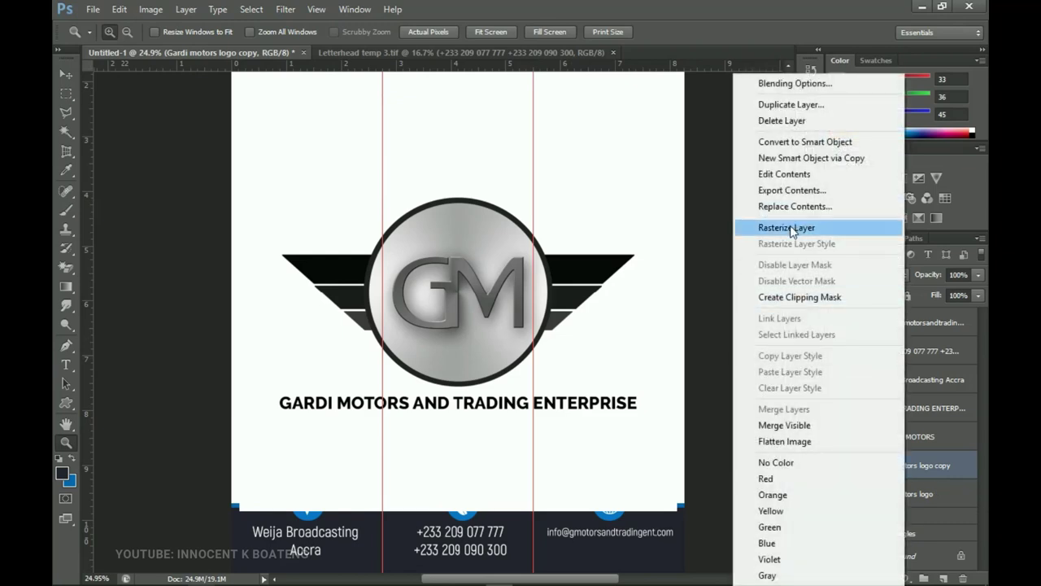
{"action": "left_click", "coordinate": [787, 227]}
{"action": "left_click", "coordinate": [60, 270]}
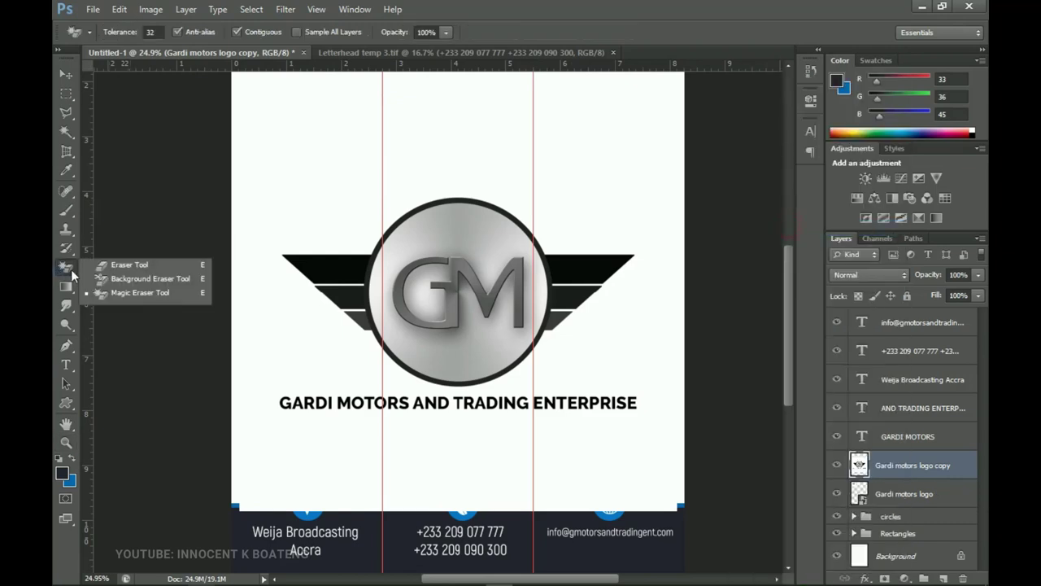
{"action": "left_click", "coordinate": [126, 291]}
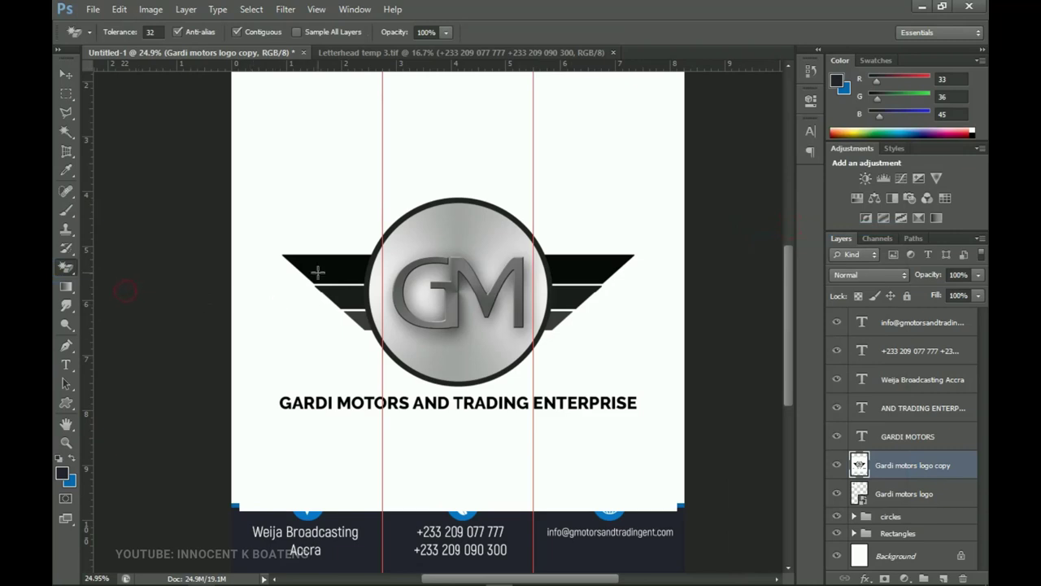
{"action": "left_click", "coordinate": [341, 216]}
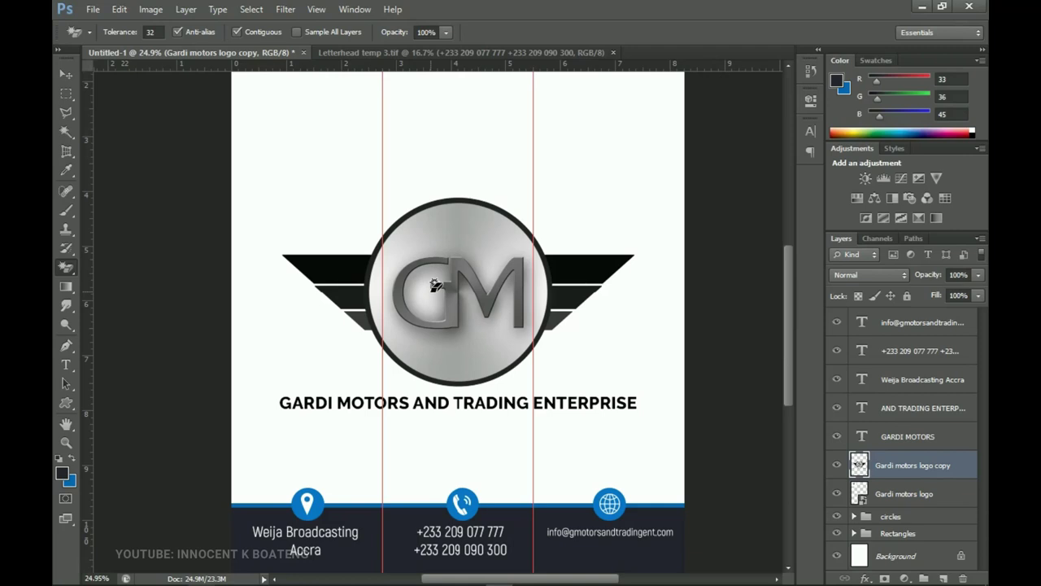
- Set the opacity of the enlarged logo copy to 20% to turn it into a faint watermark
{"action": "scroll", "coordinate": [435, 284], "scroll_direction": "up", "scroll_amount": 5}
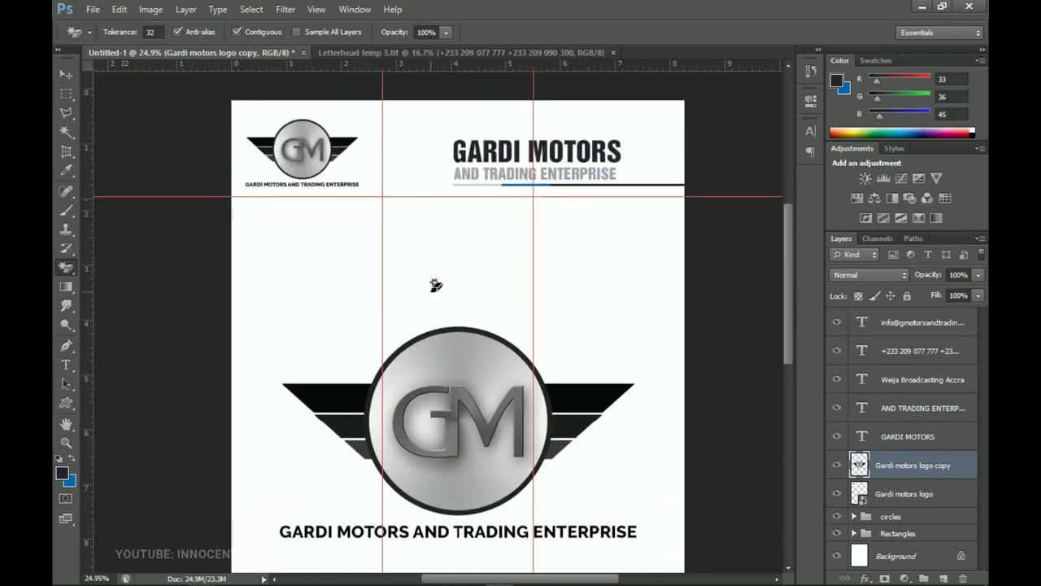
{"action": "key", "text": "v"}
{"action": "scroll", "coordinate": [435, 285], "scroll_direction": "down", "scroll_amount": 3}
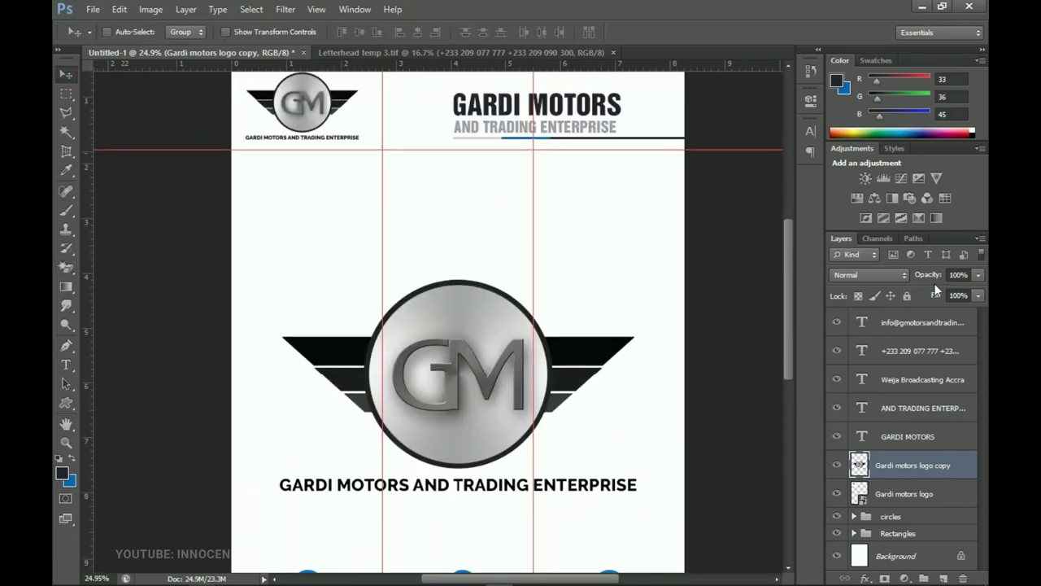
{"action": "left_click_drag", "start_coordinate": [928, 275], "coordinate": [869, 281]}
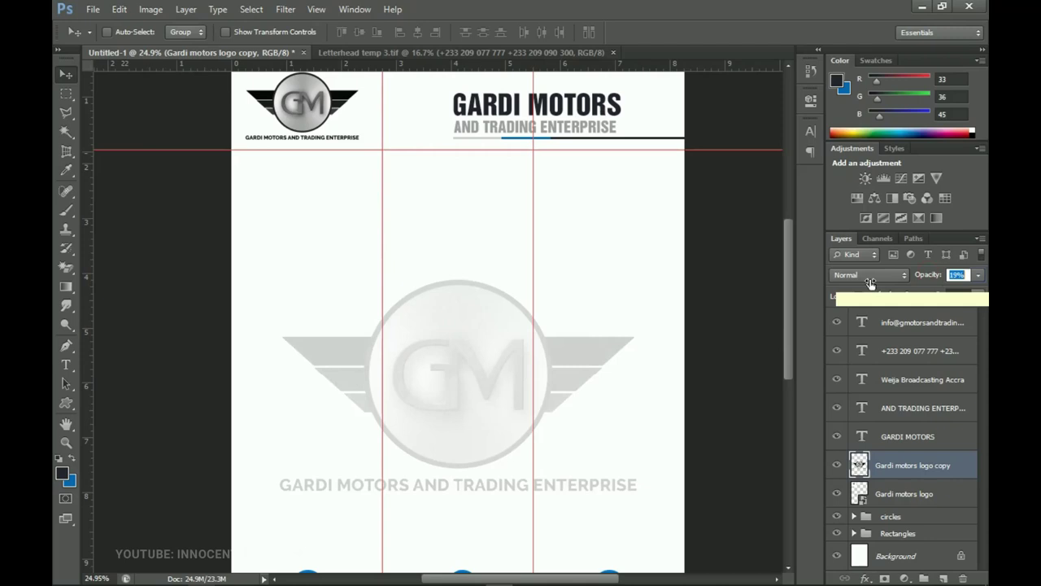
{"action": "left_click_drag", "start_coordinate": [870, 282], "coordinate": [871, 281]}
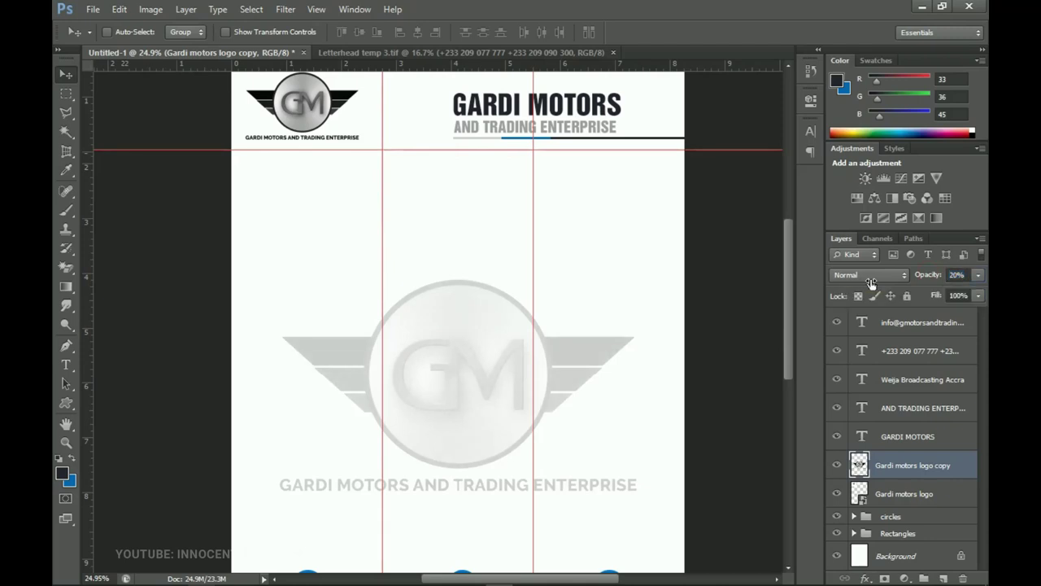
- Move the logo watermark slightly upward on the page, between the header and the footer band
{"action": "scroll", "coordinate": [530, 290], "scroll_direction": "down", "scroll_amount": 2}
{"action": "left_click_drag", "start_coordinate": [564, 309], "coordinate": [567, 287]}
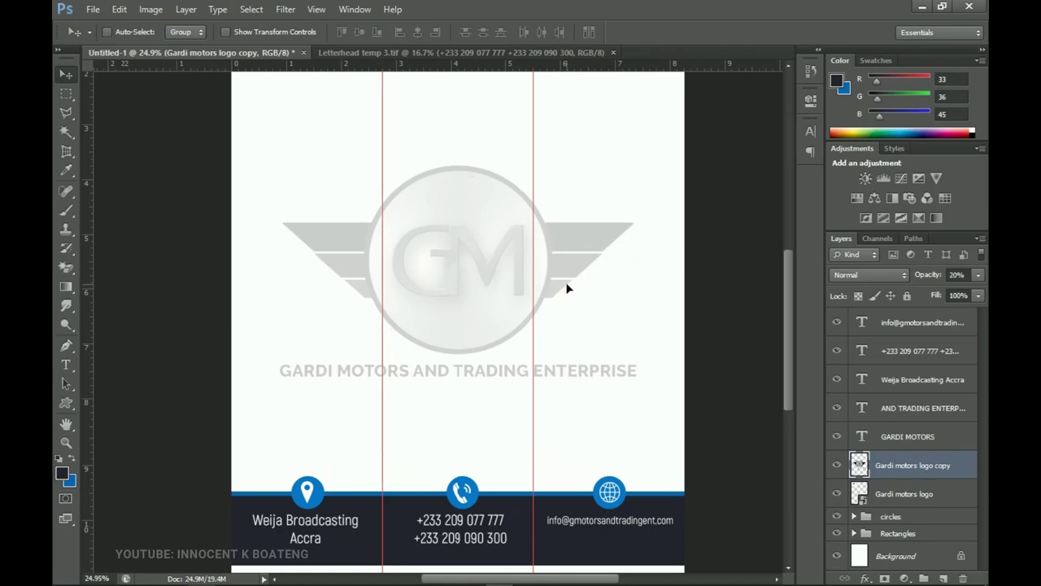
{"action": "scroll", "coordinate": [566, 287], "scroll_direction": "down", "scroll_amount": 1}
{"action": "scroll", "coordinate": [568, 290], "scroll_direction": "up", "scroll_amount": 1}
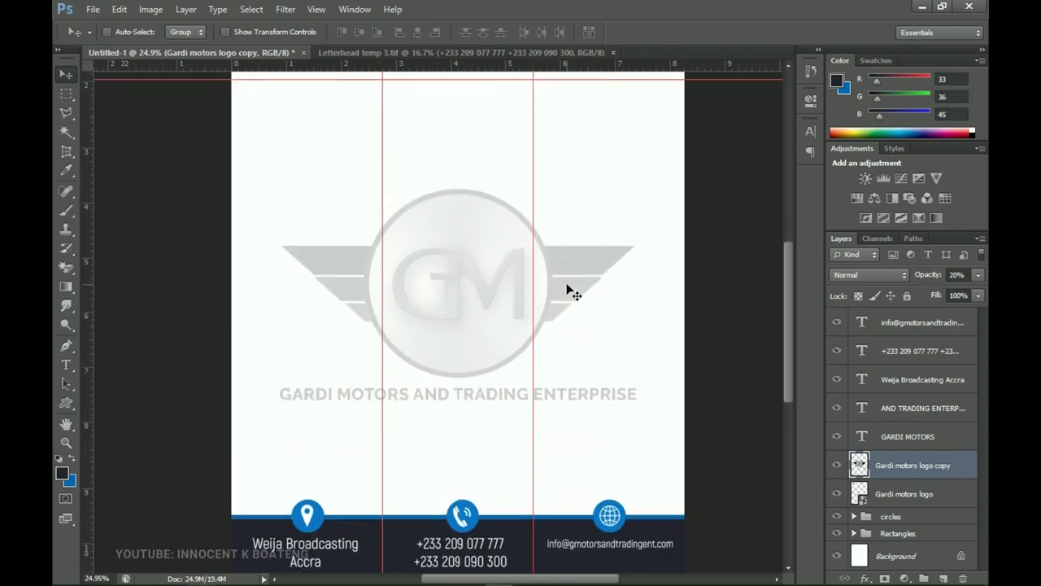
{"action": "scroll", "coordinate": [567, 289], "scroll_direction": "up", "scroll_amount": 1}
{"action": "scroll", "coordinate": [567, 289], "scroll_direction": "down", "scroll_amount": 1}
{"action": "key", "text": "z"}
{"action": "scroll", "coordinate": [565, 284], "scroll_direction": "down", "scroll_amount": 2}
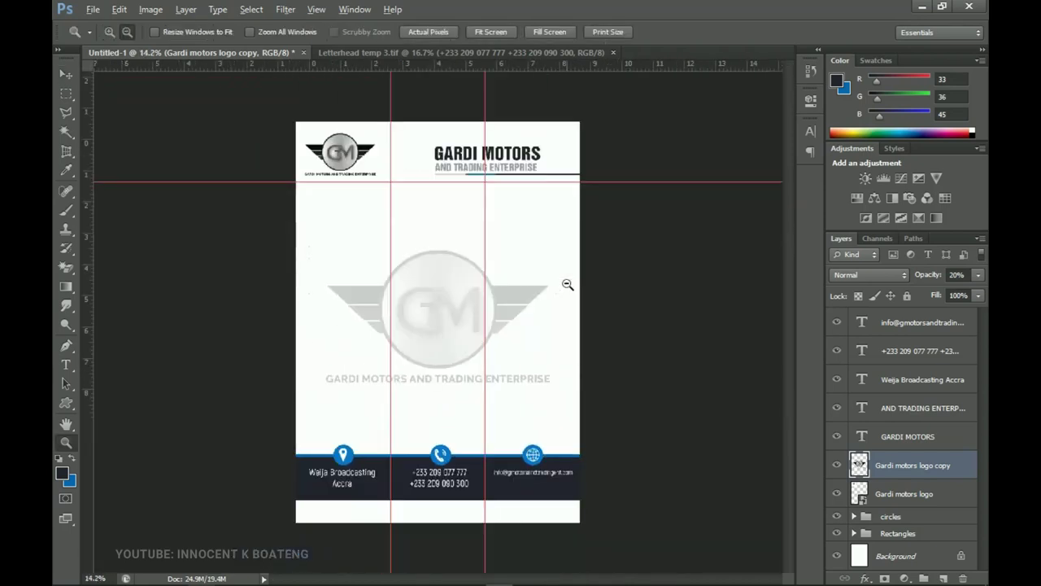
- Add the text line "IN GOD WE TRUST" in the white strip below the dark footer band, above the existing text layers
{"action": "left_click", "coordinate": [918, 325]}
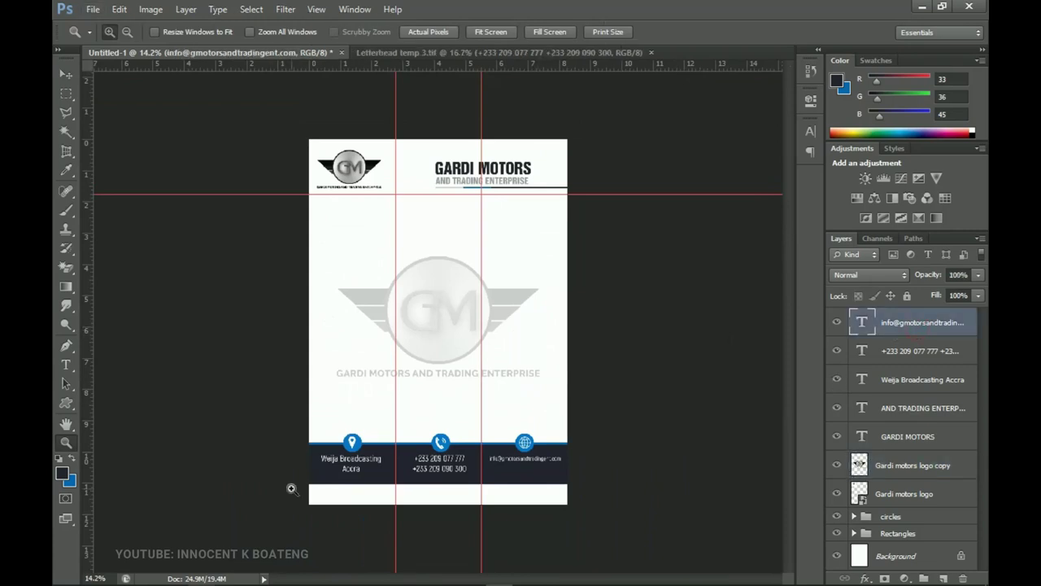
{"action": "scroll", "coordinate": [434, 511], "scroll_direction": "up", "scroll_amount": 1}
{"action": "scroll", "coordinate": [434, 511], "scroll_direction": "up", "scroll_amount": 5}
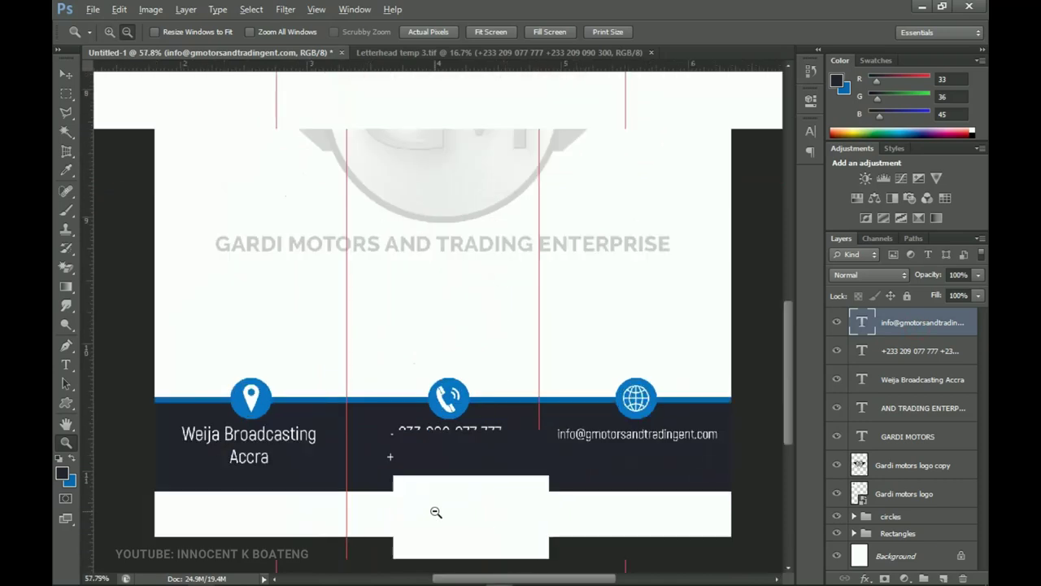
{"action": "left_click_drag", "start_coordinate": [434, 507], "coordinate": [447, 357]}
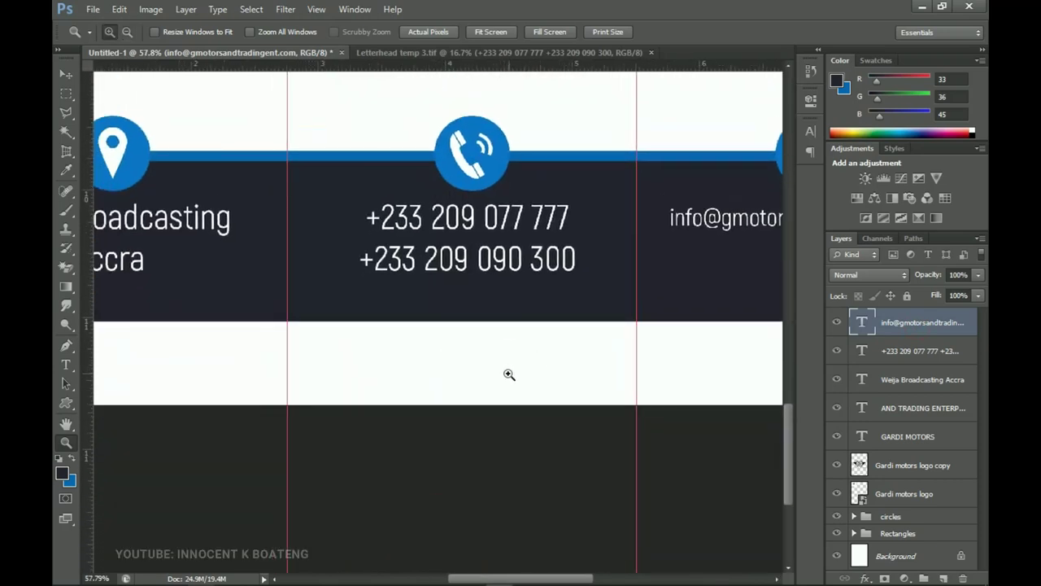
{"action": "left_click", "coordinate": [66, 366]}
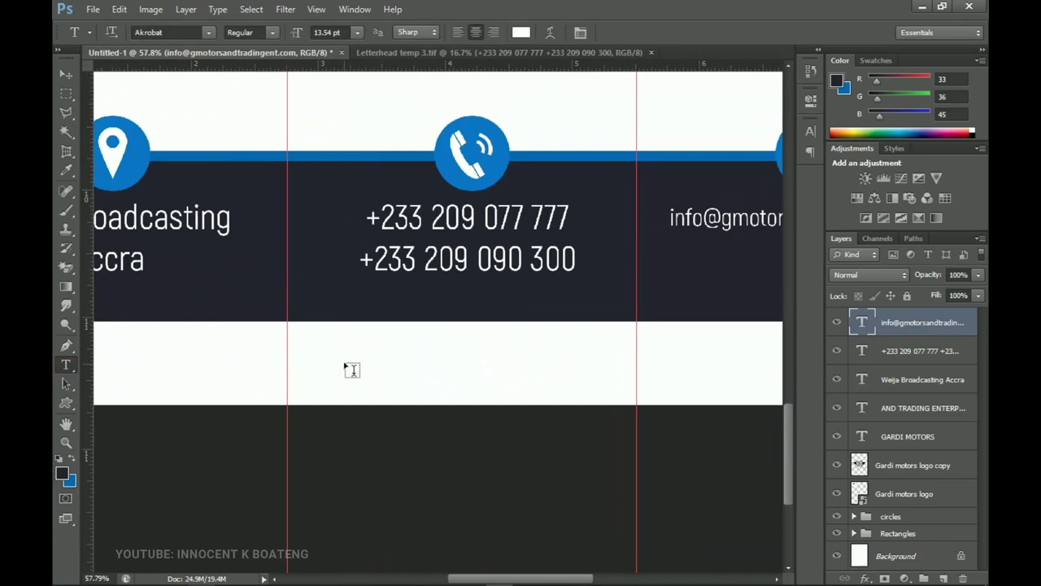
{"action": "left_click", "coordinate": [380, 370]}
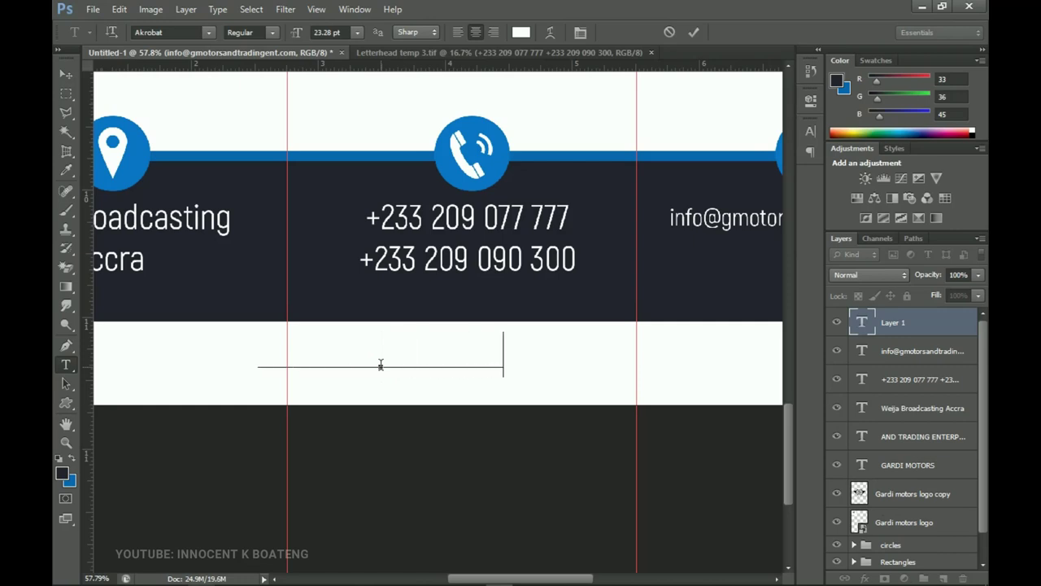
- Color the "IN GOD WE TRUST" text near-black (#0b0c11) and set its font style to Bold
{"action": "key", "text": "ctrl+a"}
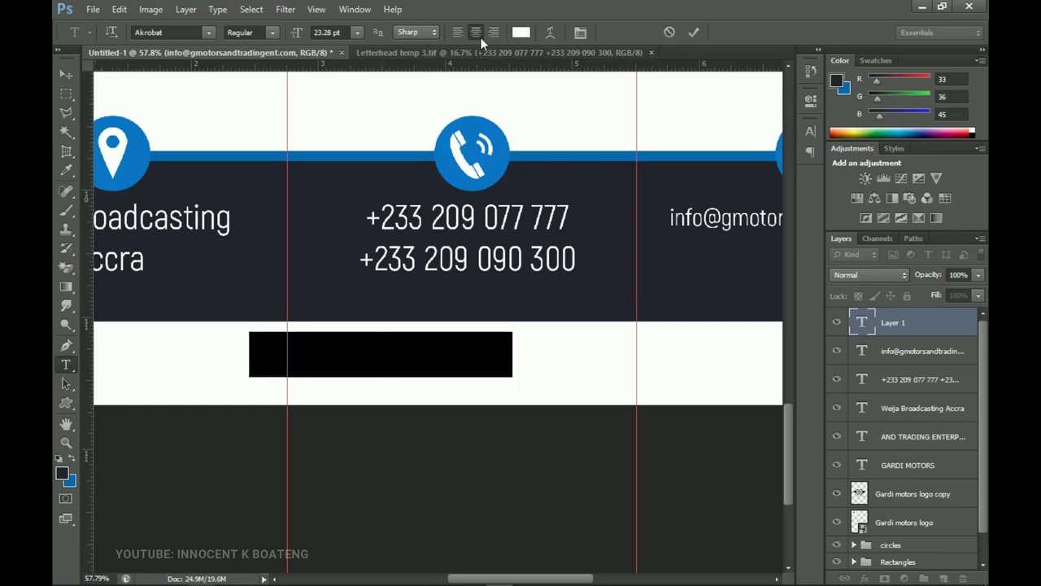
{"action": "left_click", "coordinate": [520, 31]}
{"action": "left_click", "coordinate": [588, 172]}
{"action": "left_click_drag", "start_coordinate": [628, 509], "coordinate": [636, 511]}
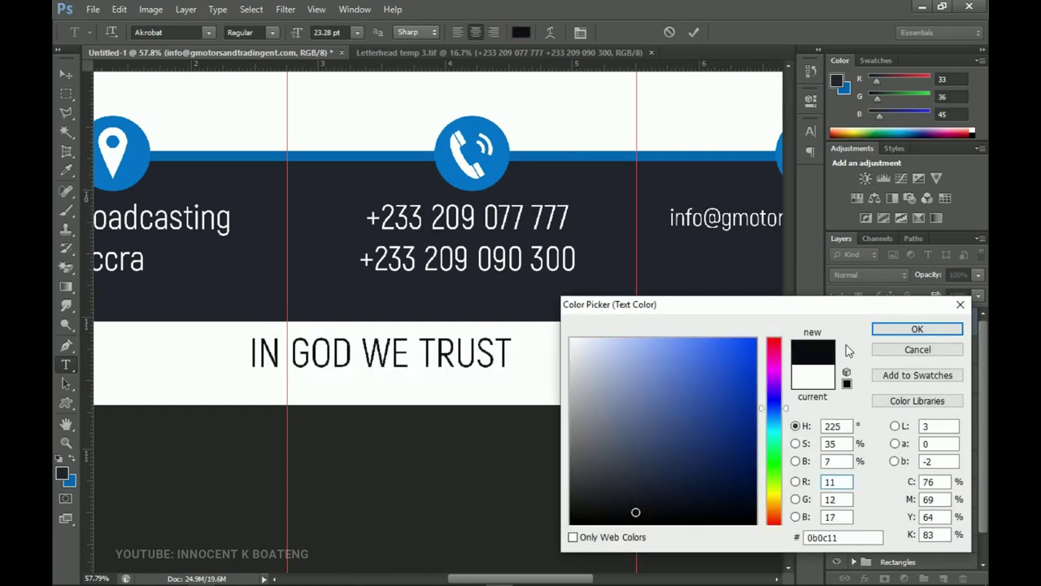
{"action": "left_click", "coordinate": [913, 322]}
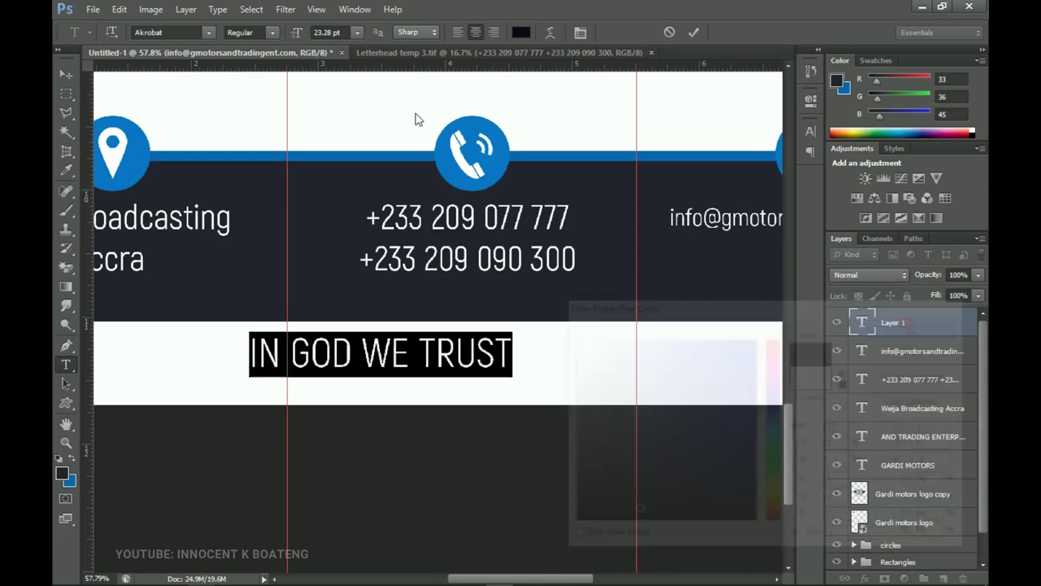
{"action": "left_click", "coordinate": [260, 32]}
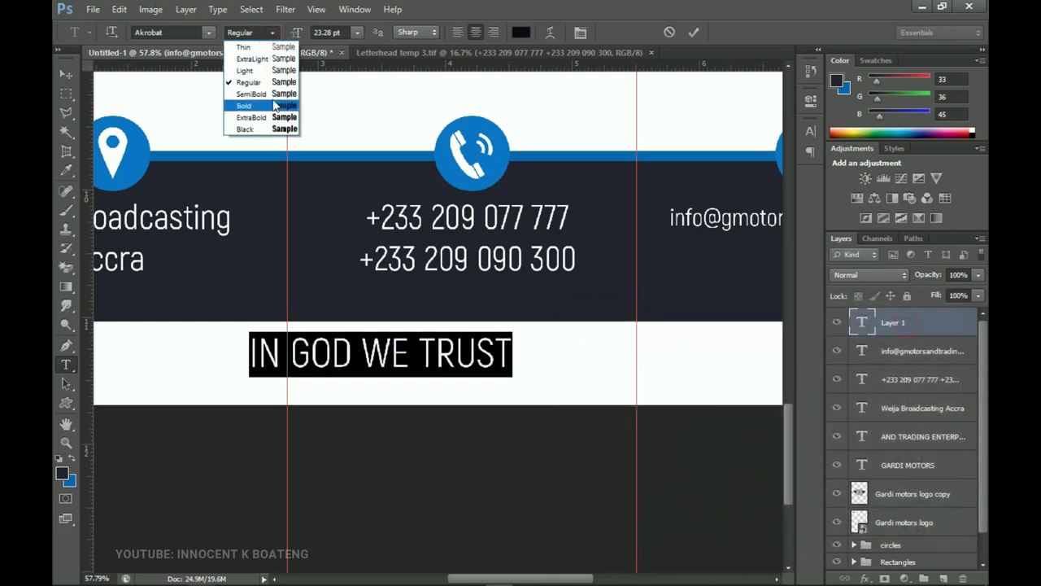
{"action": "left_click", "coordinate": [273, 105]}
- Center the motto horizontally on the page and move it down 0.100 in within the white strip
{"action": "left_click", "coordinate": [74, 71]}
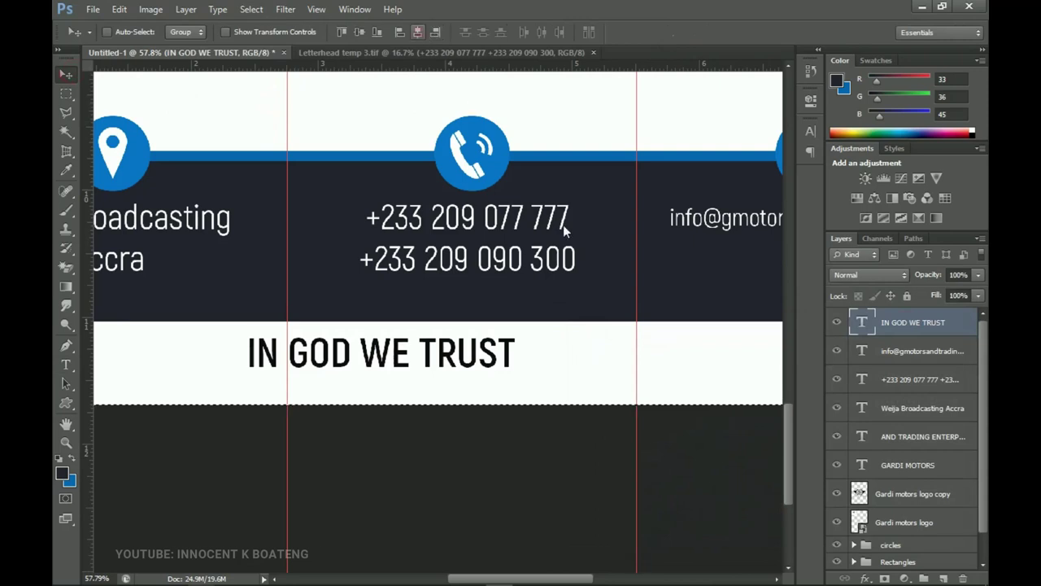
{"action": "key", "text": "ctrl+d"}
{"action": "left_click_drag", "start_coordinate": [483, 355], "coordinate": [486, 367]}
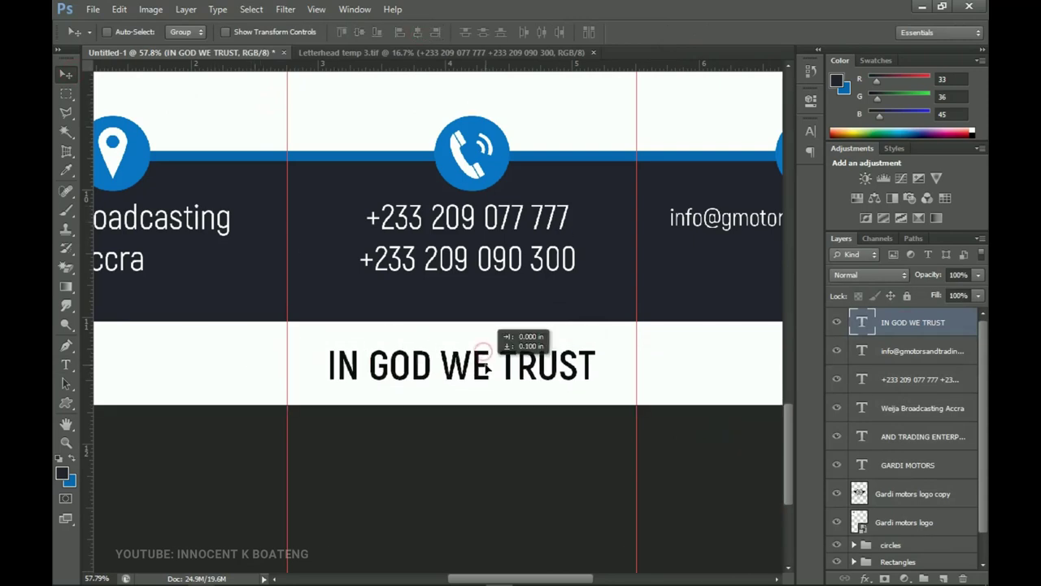
{"action": "key", "text": "z"}
{"action": "left_click", "coordinate": [486, 368], "text": "alt"}
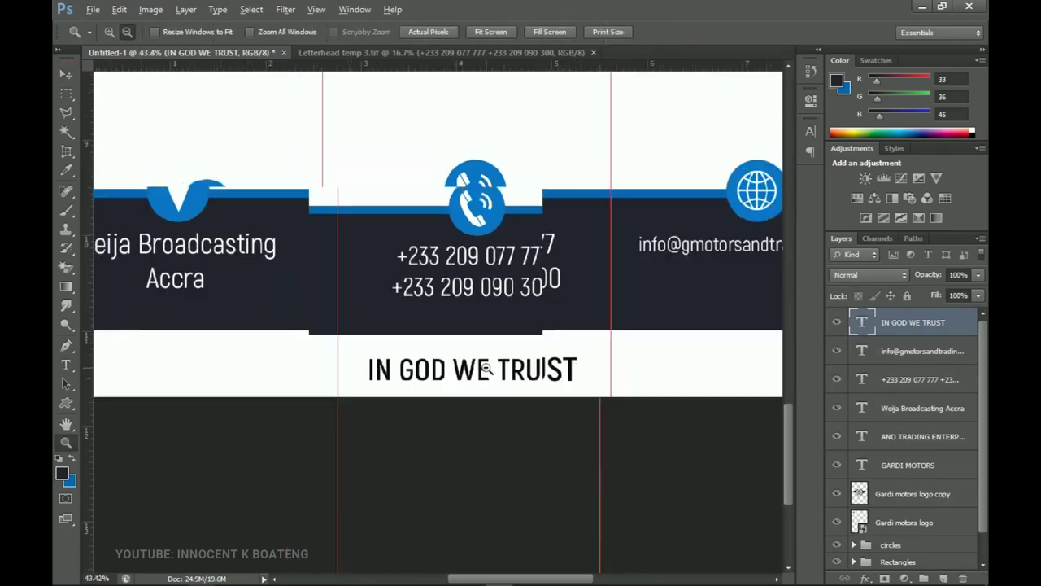
{"action": "left_click", "coordinate": [486, 367], "text": "alt"}
{"action": "key", "text": "v"}
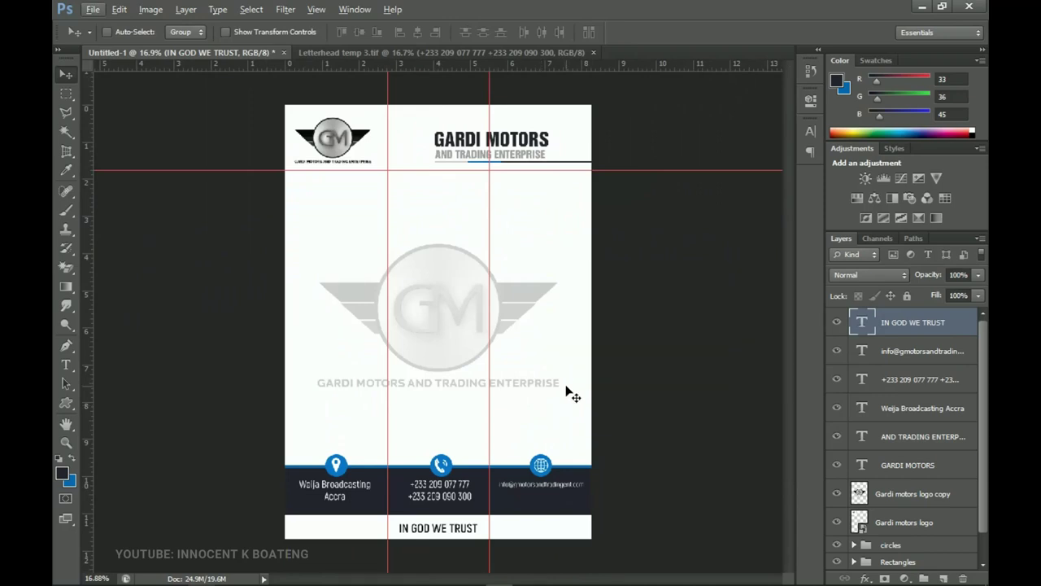
- Examine the letterhead's header, watermark, footer and logo up close, and review the page as a whole
{"action": "key", "text": "z"}
{"action": "left_click", "coordinate": [431, 145]}
{"action": "left_click", "coordinate": [435, 150]}
{"action": "left_click_drag", "start_coordinate": [447, 200], "coordinate": [447, 275]}
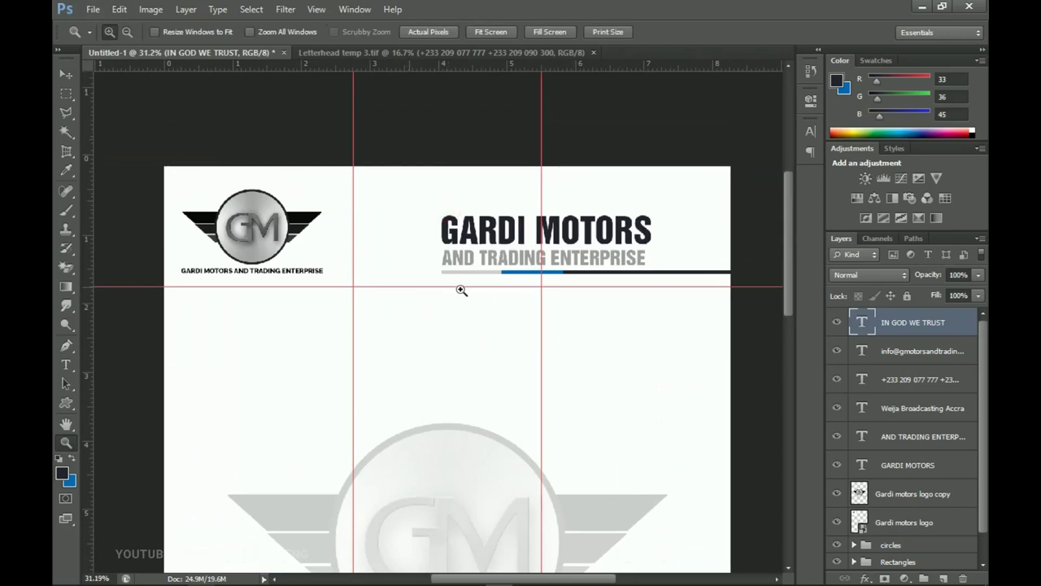
{"action": "left_click", "coordinate": [66, 365]}
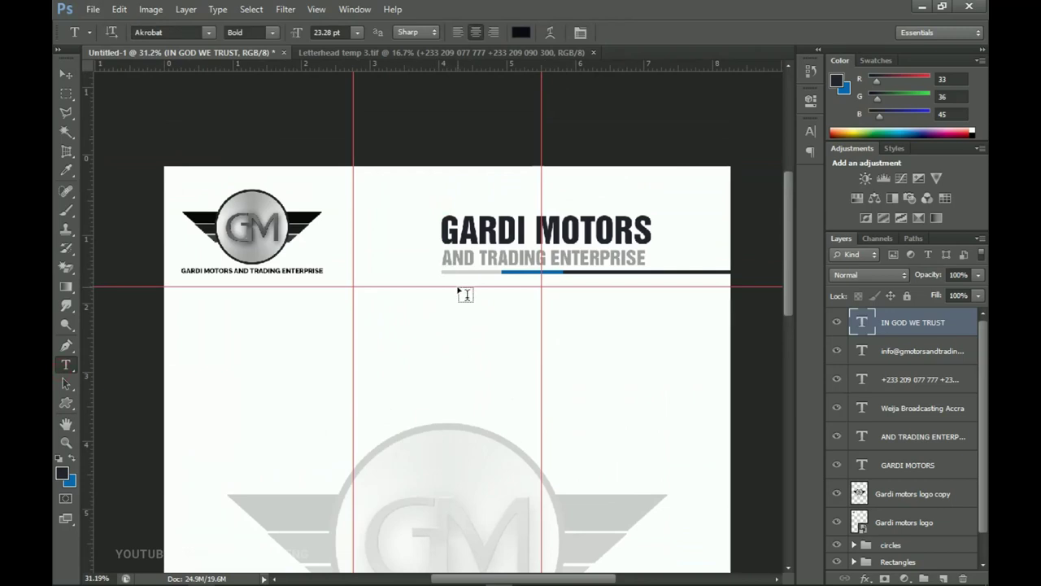
{"action": "scroll", "coordinate": [464, 293], "scroll_direction": "down", "scroll_amount": 2}
{"action": "scroll", "coordinate": [464, 292], "scroll_direction": "up", "scroll_amount": 1}
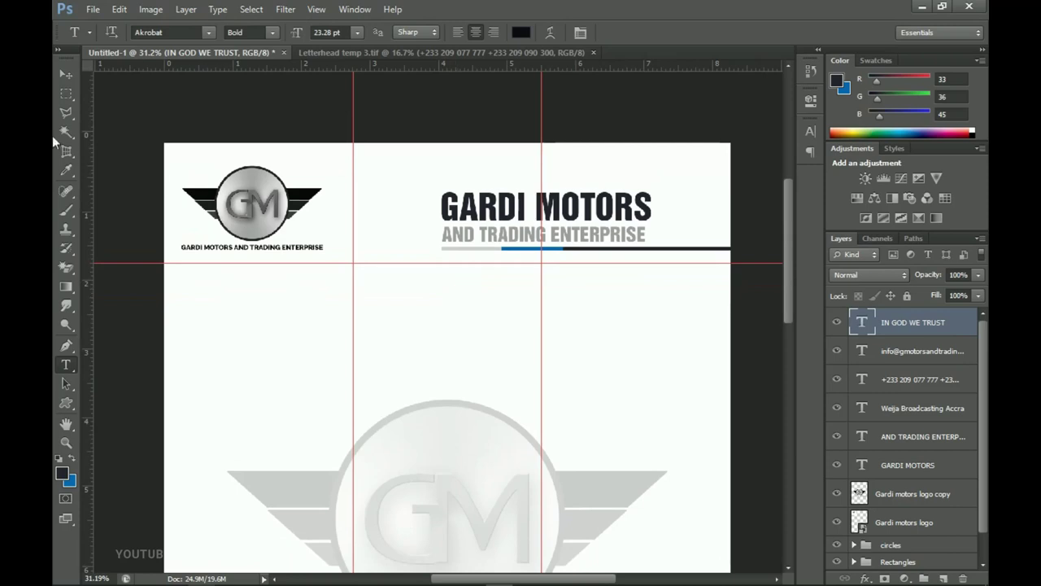
{"action": "left_click", "coordinate": [67, 78]}
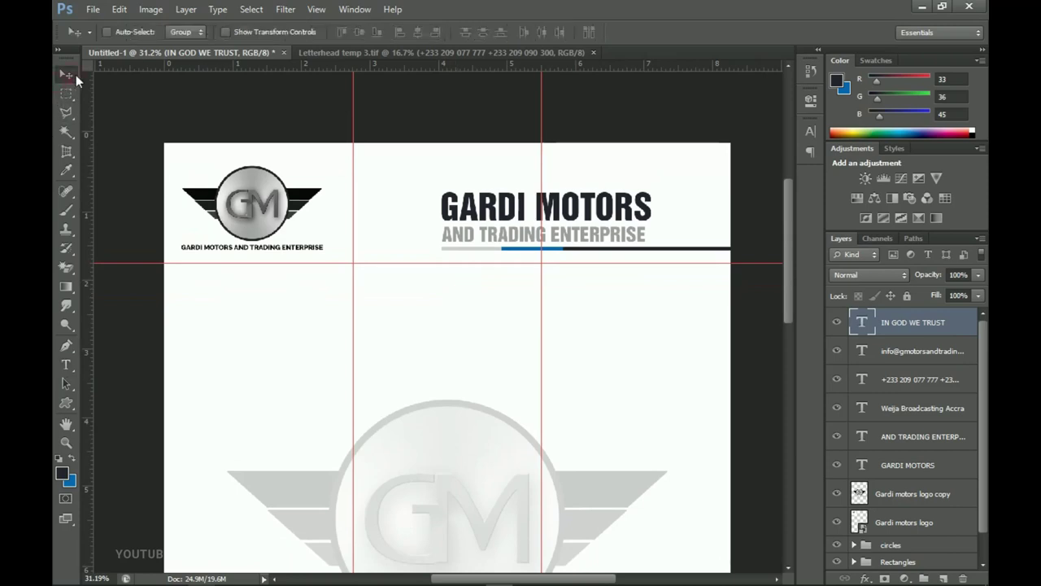
{"action": "scroll", "coordinate": [389, 282], "scroll_direction": "down", "scroll_amount": 6}
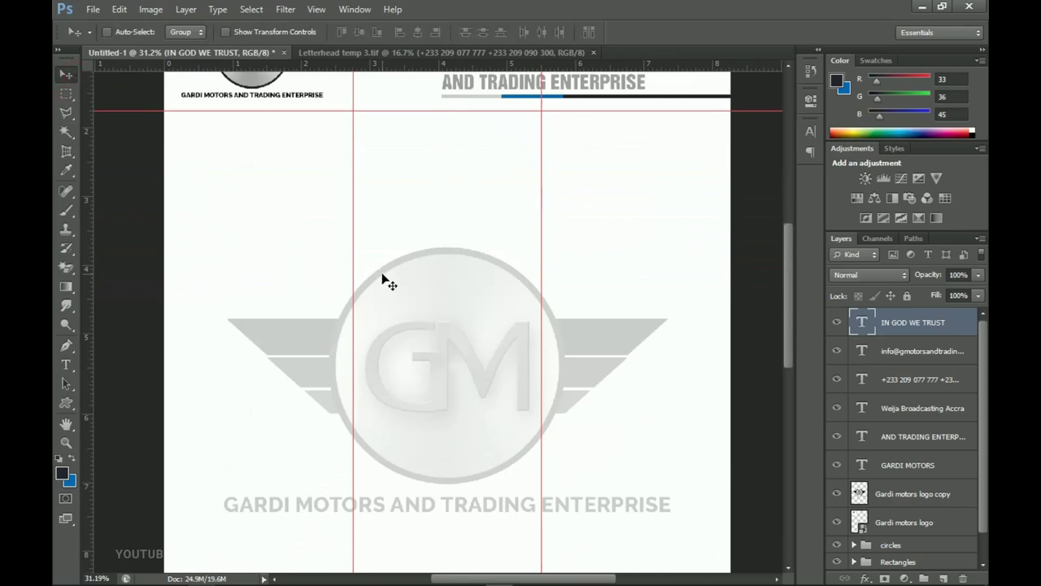
{"action": "scroll", "coordinate": [384, 293], "scroll_direction": "down", "scroll_amount": 10}
{"action": "scroll", "coordinate": [409, 332], "scroll_direction": "up", "scroll_amount": 5}
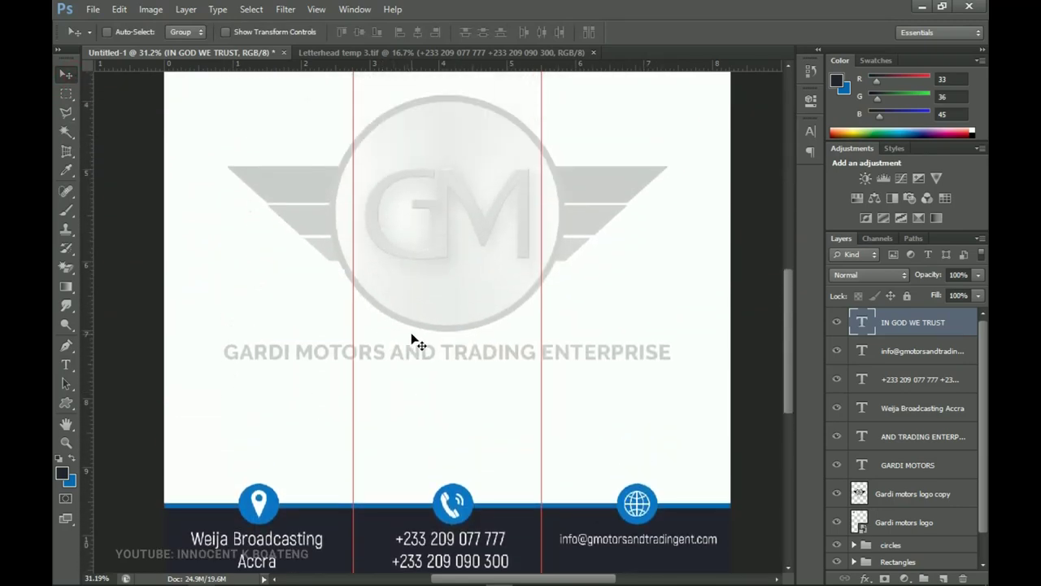
{"action": "key", "text": "z"}
{"action": "right_click", "coordinate": [429, 320]}
{"action": "left_click", "coordinate": [451, 332]}
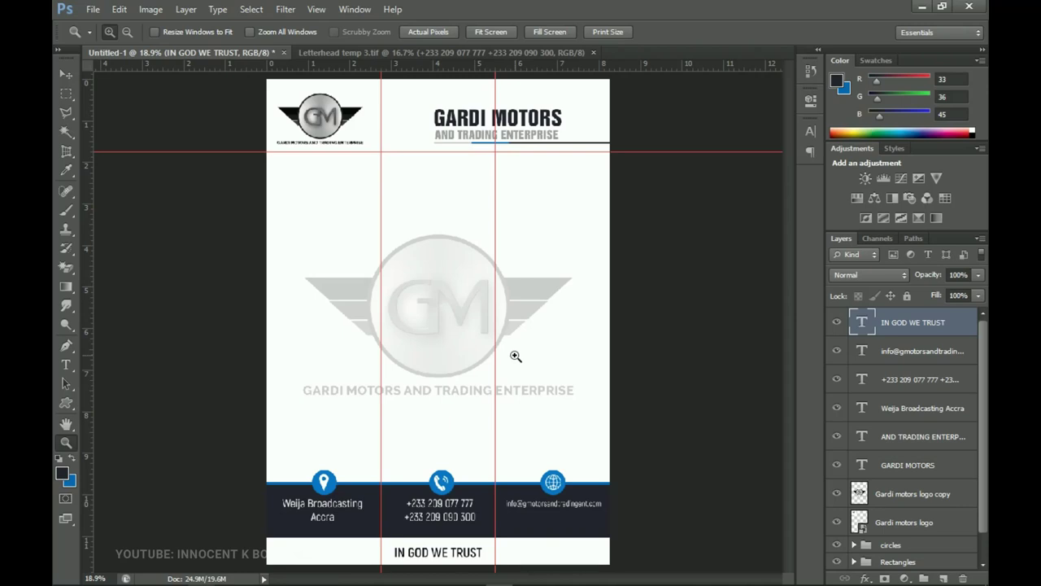
{"action": "mouse_move", "coordinate": [265, 131]}
{"action": "left_mouse_down"}
{"action": "mouse_move", "coordinate": [400, 322]}
{"action": "mouse_move", "coordinate": [442, 334]}
{"action": "mouse_move", "coordinate": [422, 342]}
{"action": "mouse_move", "coordinate": [401, 163]}
{"action": "left_mouse_up"}
{"action": "left_click", "coordinate": [401, 163]}
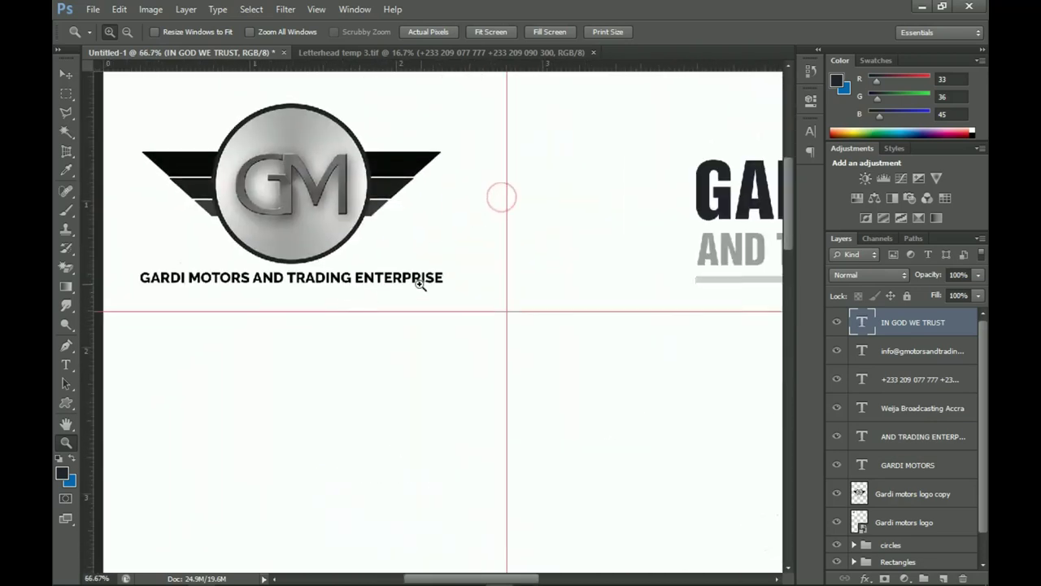
{"action": "key", "text": "ctrl+0"}
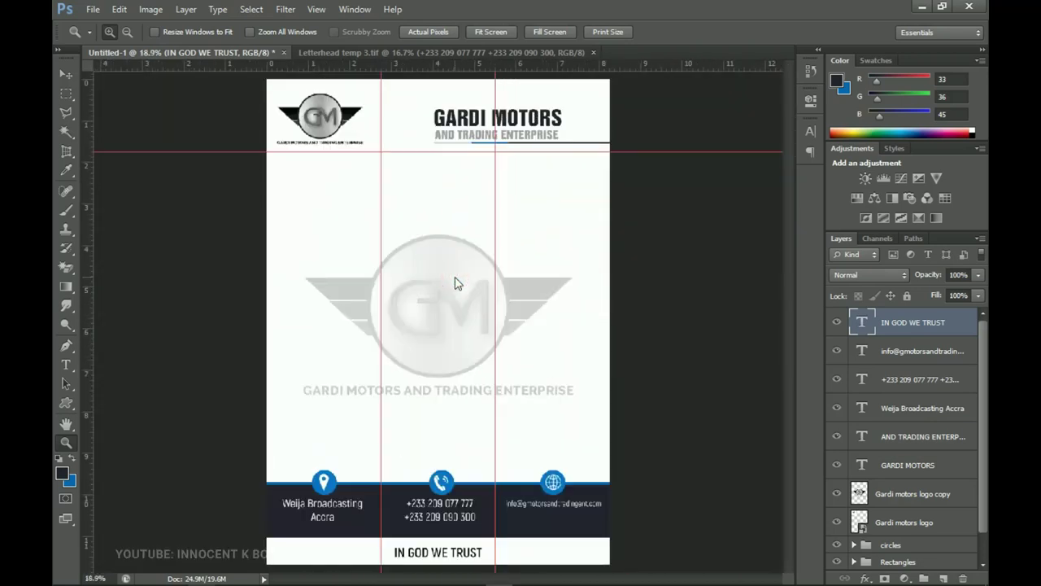